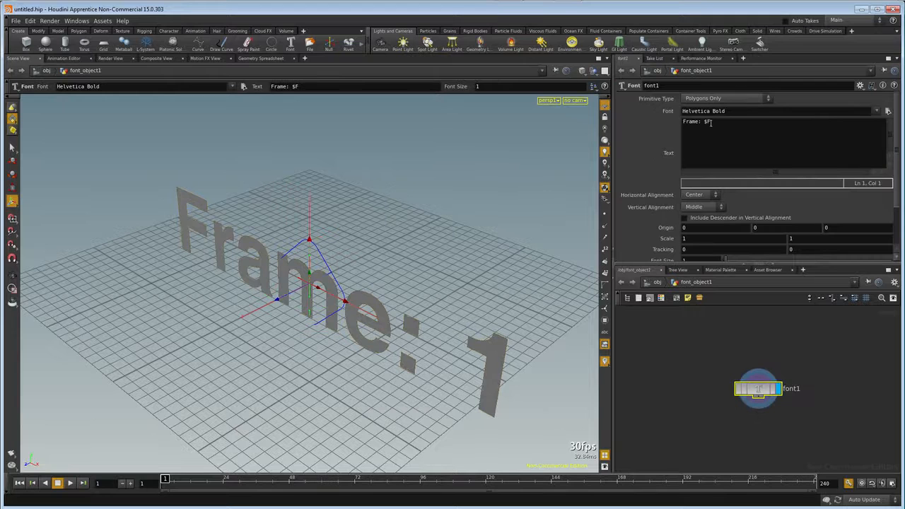
# Change the font node's text to "@", its Y origin to 1.938 and its font size to 5.
pyautogui.write('@')
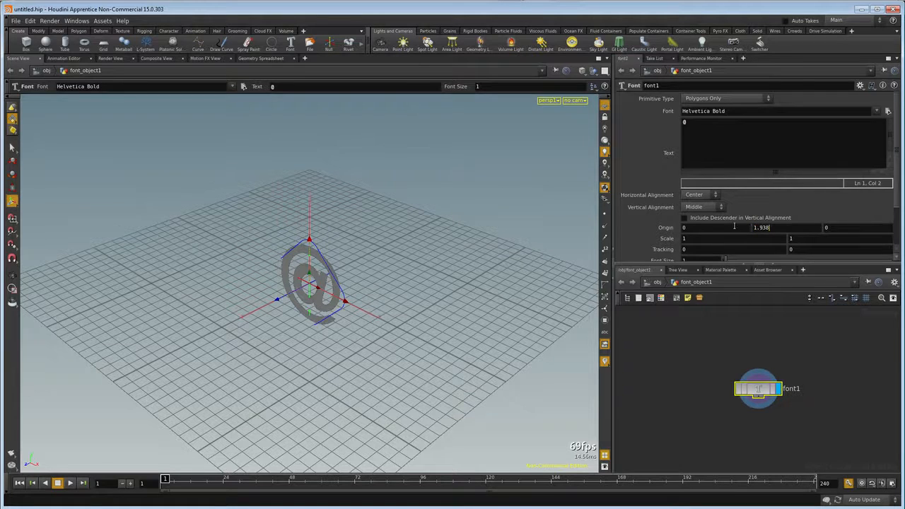
pyautogui.scroll(-2, 734, 227)
pyautogui.moveTo(691, 224); pyautogui.dragTo(647, 225)
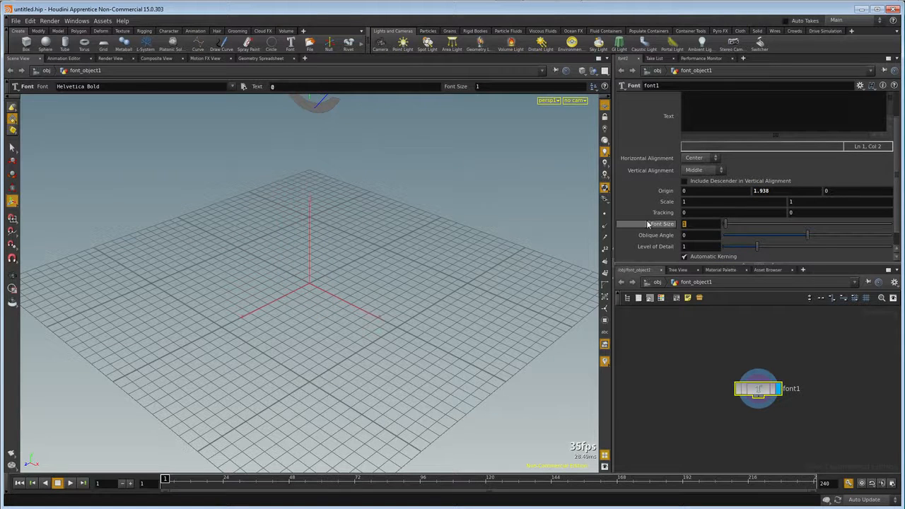
pyautogui.write('5')
pyautogui.press('Return')
pyautogui.press('Escape')
pyautogui.moveTo(235, 325); pyautogui.dragTo(333, 335)
# Add a Divide node below font1, connected to its output.
pyautogui.press('Tab')
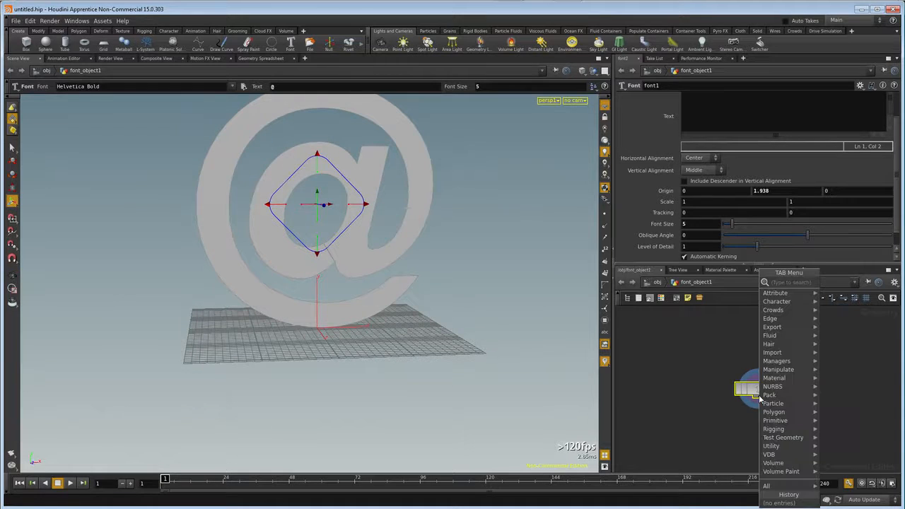
pyautogui.write('divide')
pyautogui.press('Return')
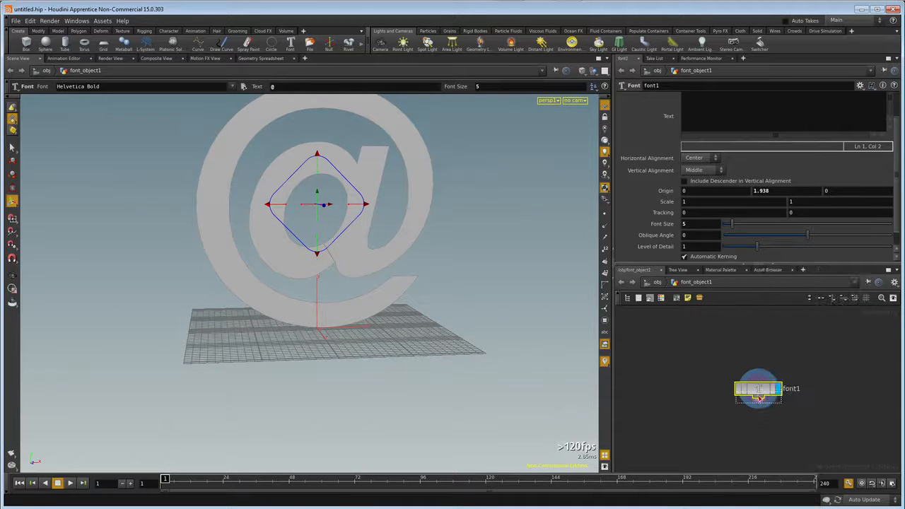
pyautogui.click(758, 418)
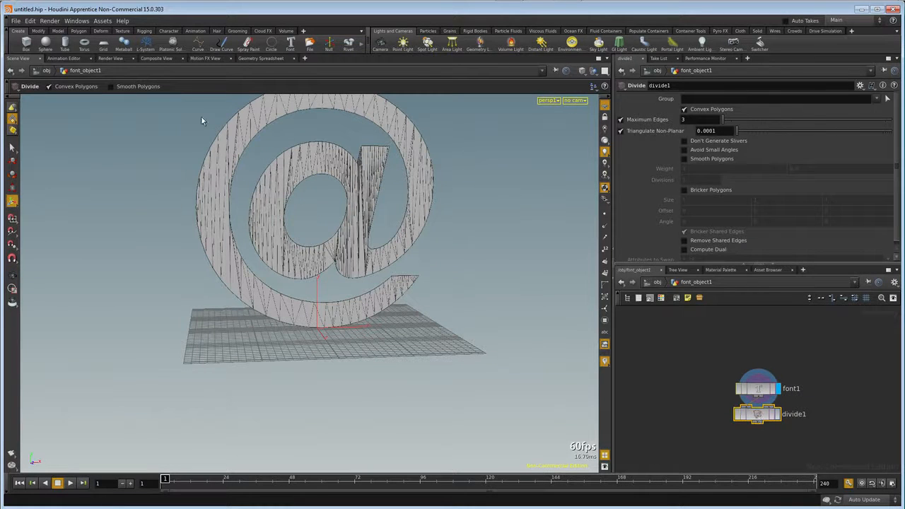
# Replace convex polygons with bricker polygons sized 0.1 in X and 0.2 in Y on divide1, and display that node.
pyautogui.click(684, 110)
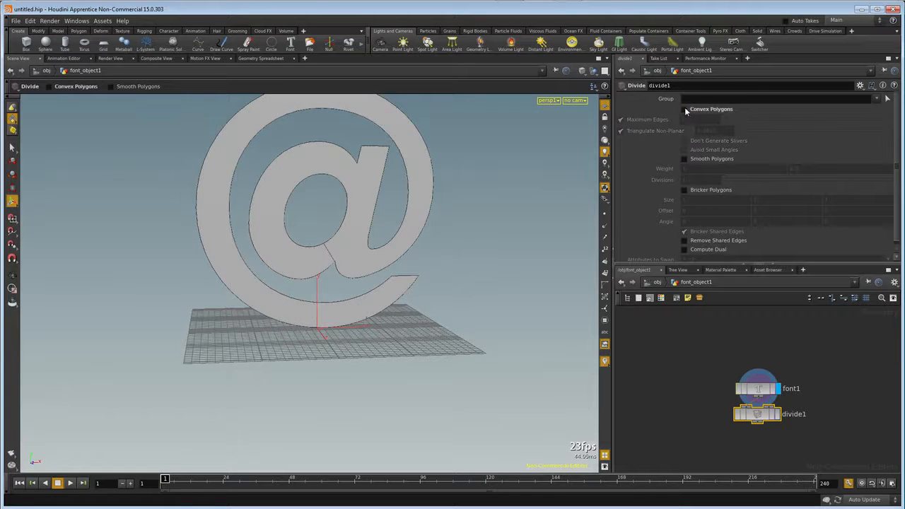
pyautogui.click(685, 190)
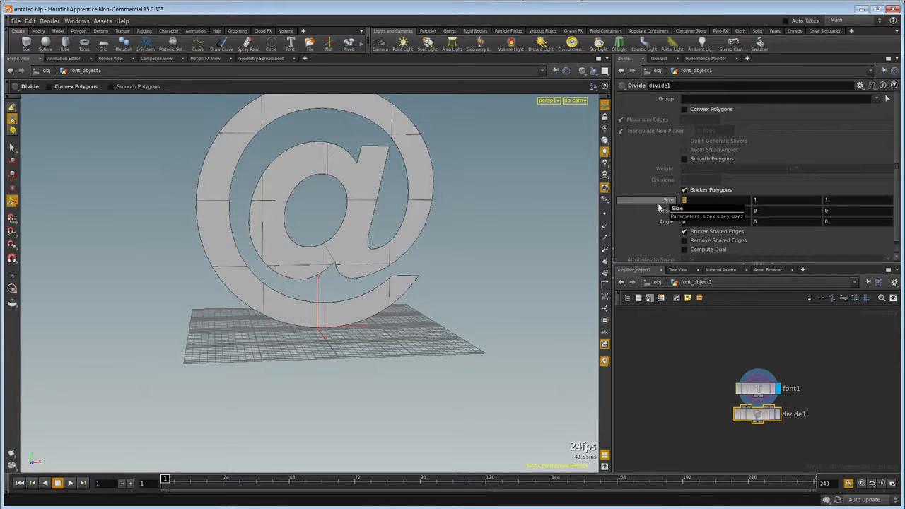
pyautogui.write('0.1')
pyautogui.press('Tab')
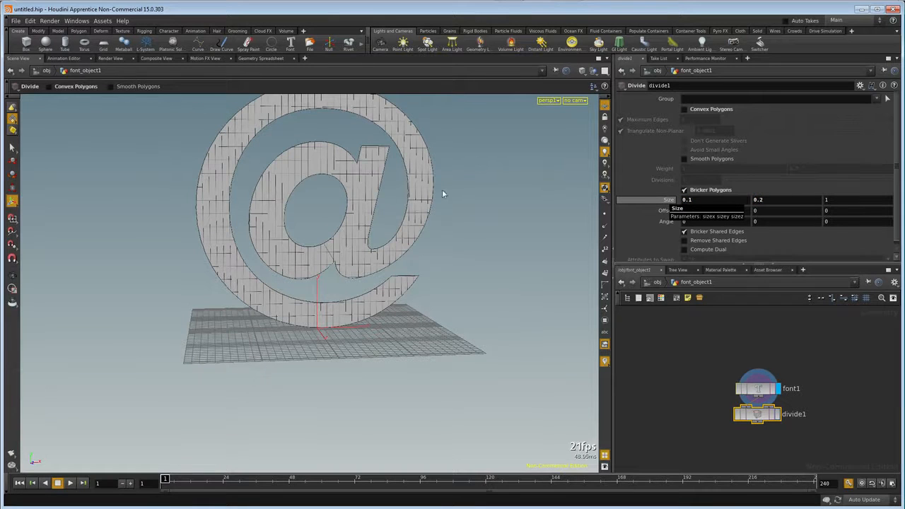
pyautogui.click(778, 415)
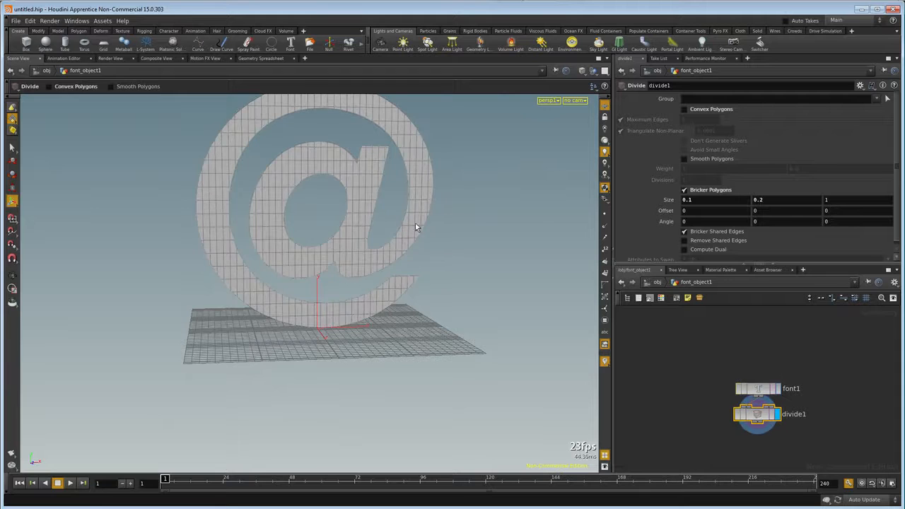
# Set the bricker Y offset on divide1 to -0.1.
pyautogui.keyDown('alt'); pyautogui.scroll(4, 329, 163); pyautogui.keyUp('alt')
pyautogui.keyDown('alt'); pyautogui.moveTo(338, 135); pyautogui.dragTo(288, 371, button='middle'); pyautogui.keyUp('alt')
pyautogui.keyDown('alt'); pyautogui.scroll(3, 315, 289); pyautogui.keyUp('alt')
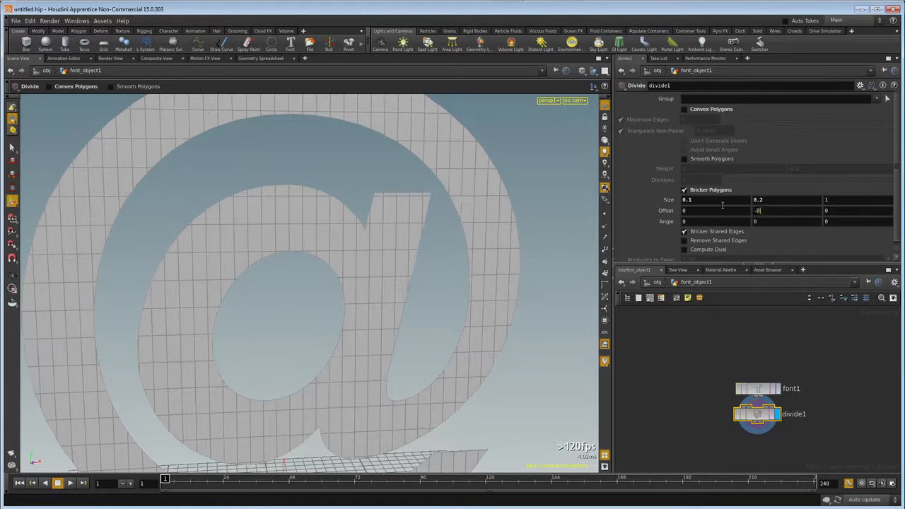
pyautogui.press('Return')
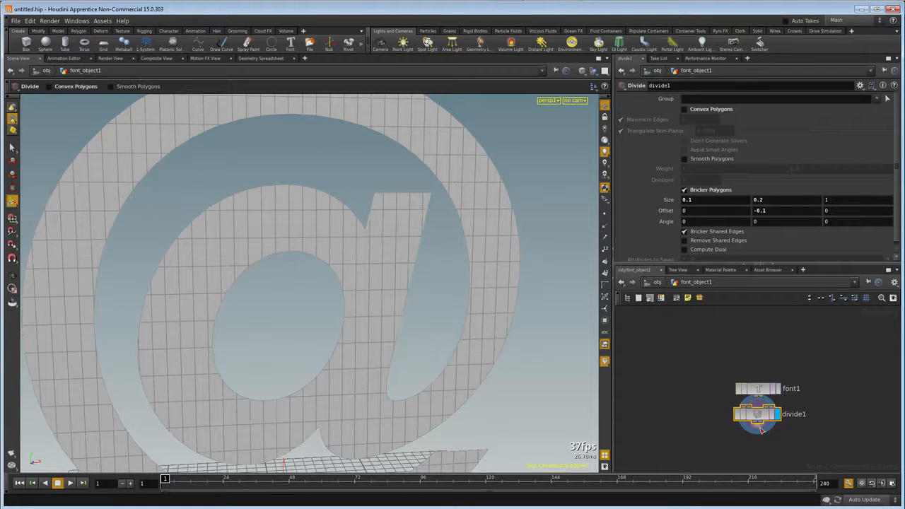
# Add a PolyExtrude node below divide1 and display its result.
pyautogui.press('Tab')
pyautogui.moveTo(765, 412)
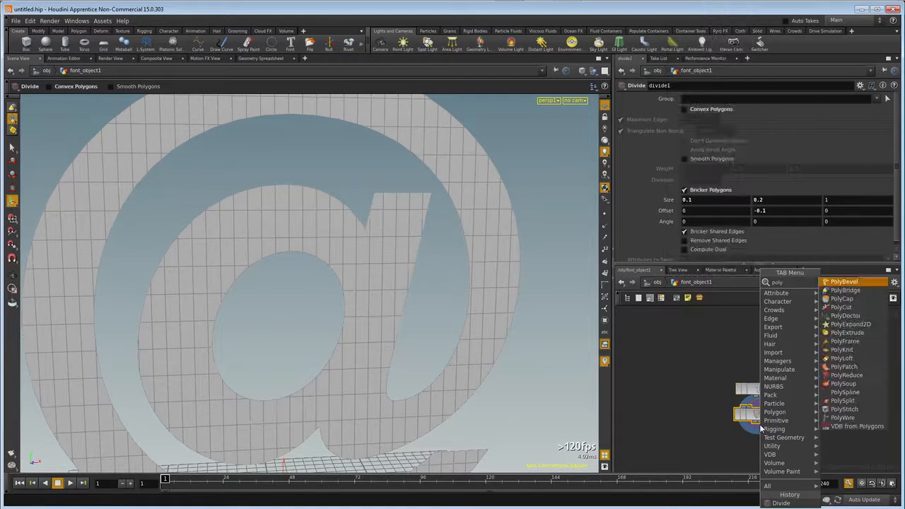
pyautogui.write('poly')
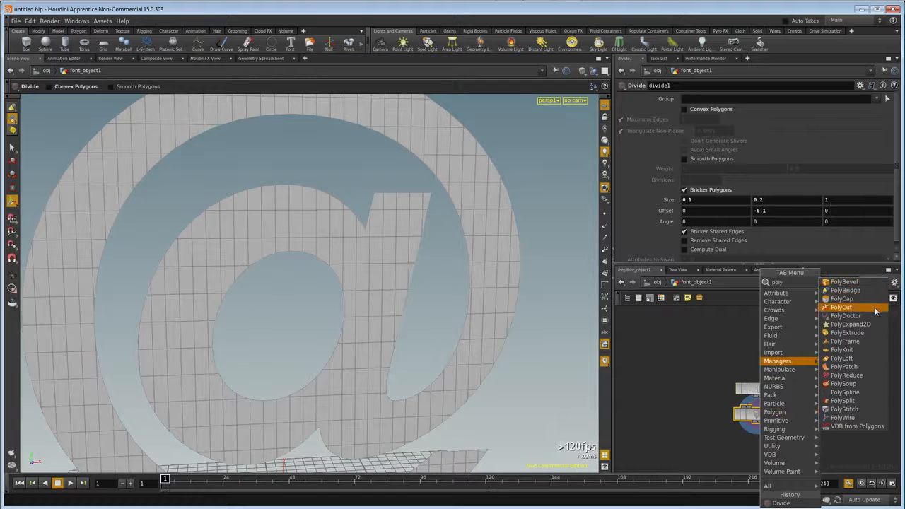
pyautogui.write('e')
pyautogui.click(858, 285)
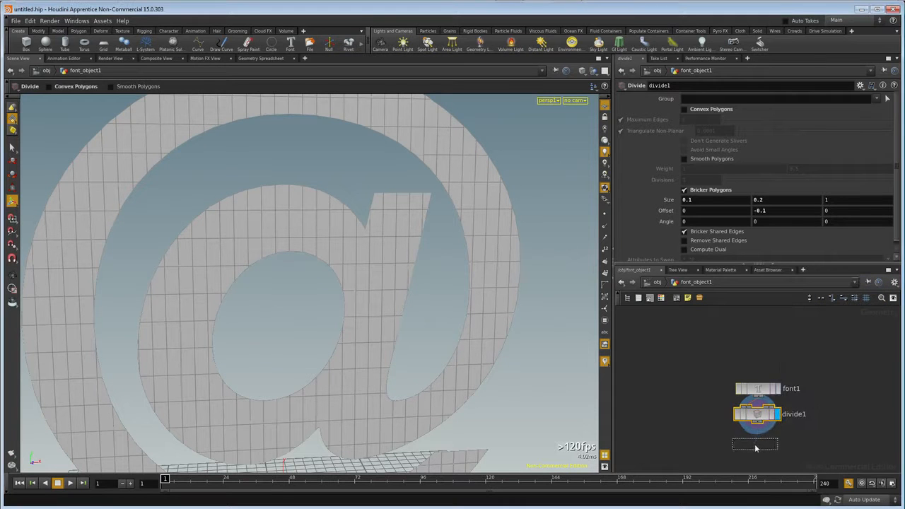
pyautogui.click(755, 446)
pyautogui.click(775, 447)
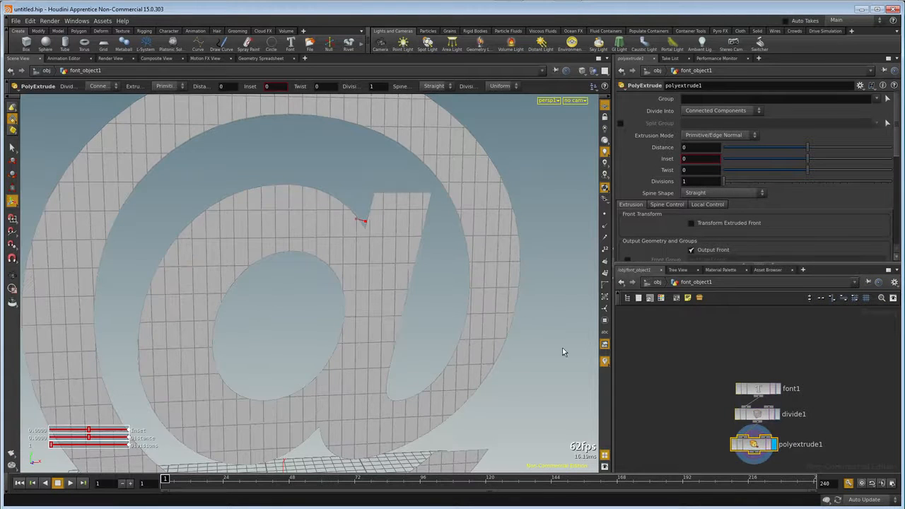
# Extrude the @ symbol by a distance of 0.5 with 5 divisions and include the back faces in the output.
pyautogui.keyDown('alt'); pyautogui.moveTo(564, 351); pyautogui.dragTo(446, 354, button='right'); pyautogui.keyUp('alt')
pyautogui.keyDown('alt'); pyautogui.moveTo(447, 354); pyautogui.dragTo(345, 250); pyautogui.keyUp('alt')
pyautogui.press('Return')
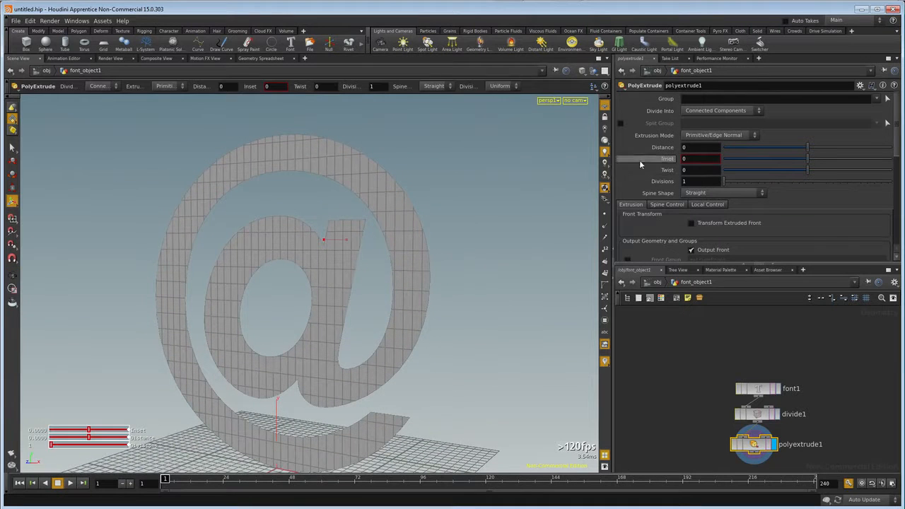
pyautogui.write('0.5')
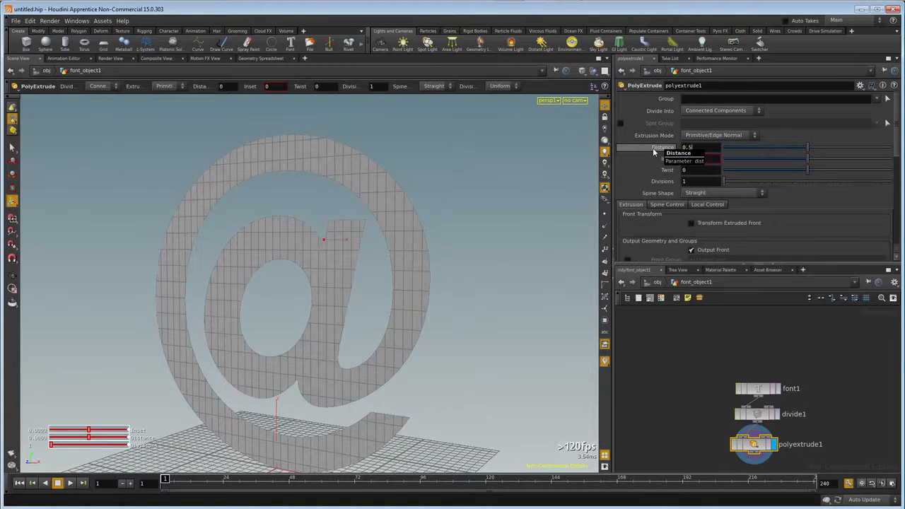
pyautogui.press('Tab')
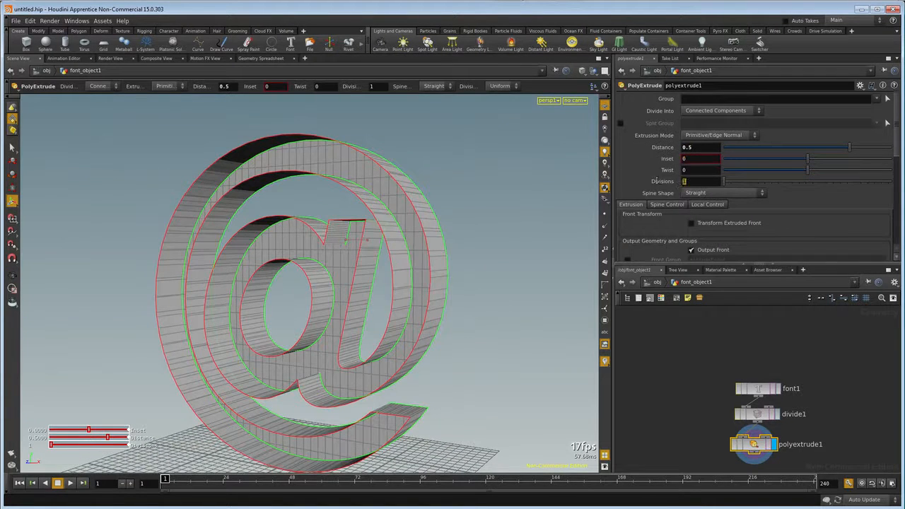
pyautogui.write('5')
pyautogui.scroll(-2, 676, 229)
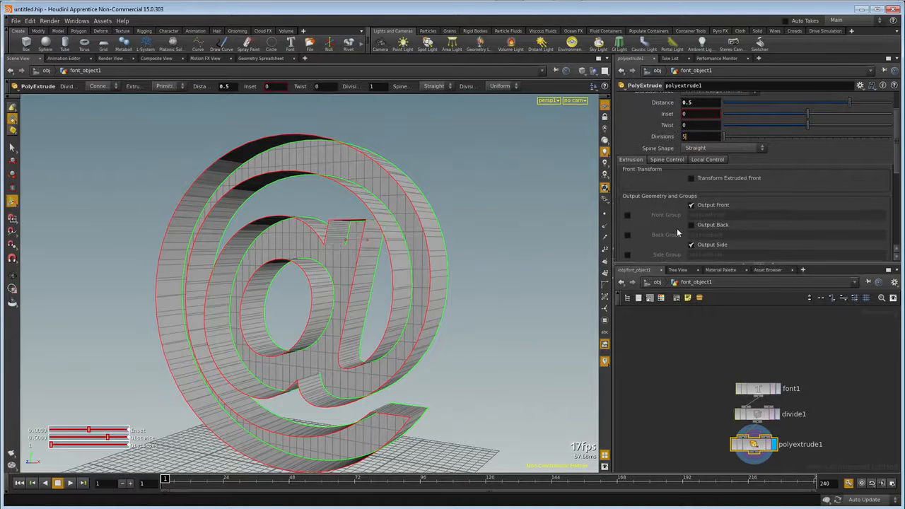
pyautogui.click(692, 225)
pyautogui.press('Escape')
pyautogui.moveTo(431, 259); pyautogui.dragTo(332, 268)
pyautogui.scroll(3, 271, 287)
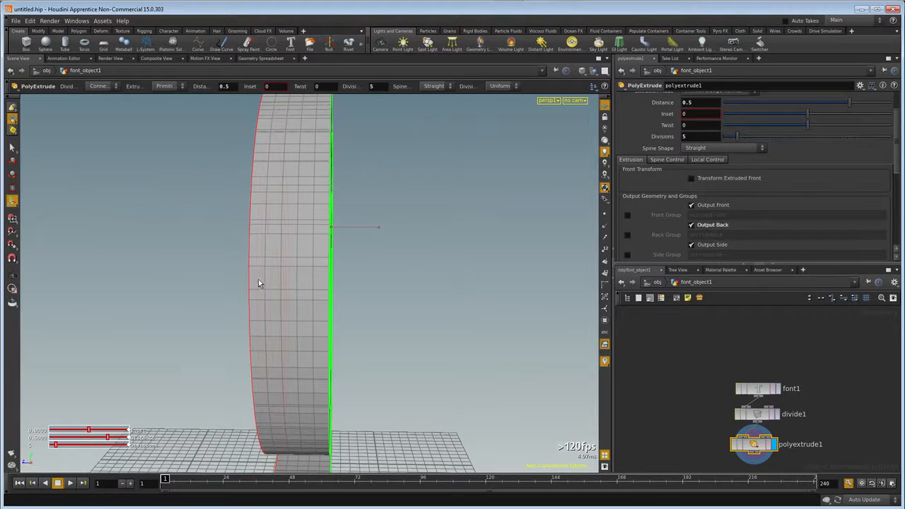
pyautogui.moveTo(319, 281); pyautogui.dragTo(492, 260)
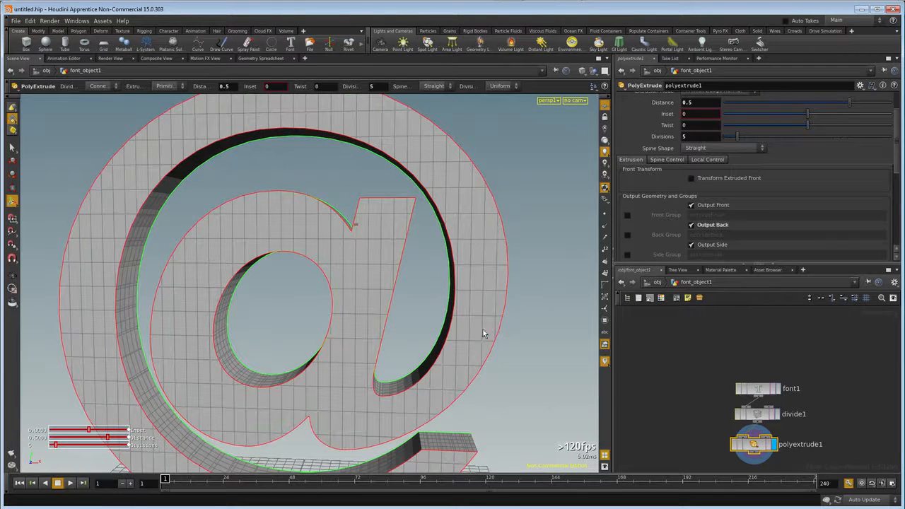
pyautogui.keyDown('alt'); pyautogui.moveTo(375, 421); pyautogui.dragTo(299, 371, button='right'); pyautogui.keyUp('alt')
pyautogui.keyDown('alt'); pyautogui.moveTo(300, 372); pyautogui.dragTo(316, 359); pyautogui.keyUp('alt')
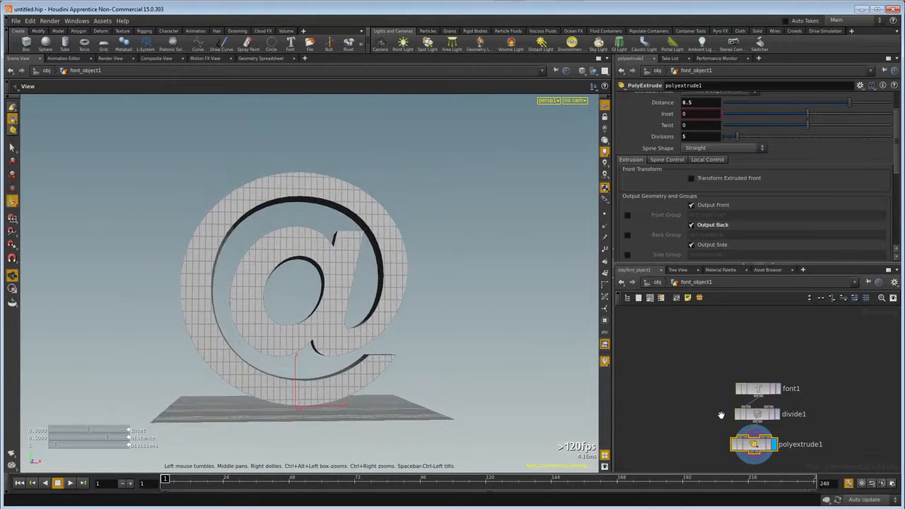
# Add a Group node below polyextrude1, rename it group_via_SPHERE and display it.
pyautogui.moveTo(698, 412); pyautogui.dragTo(699, 355, button='middle')
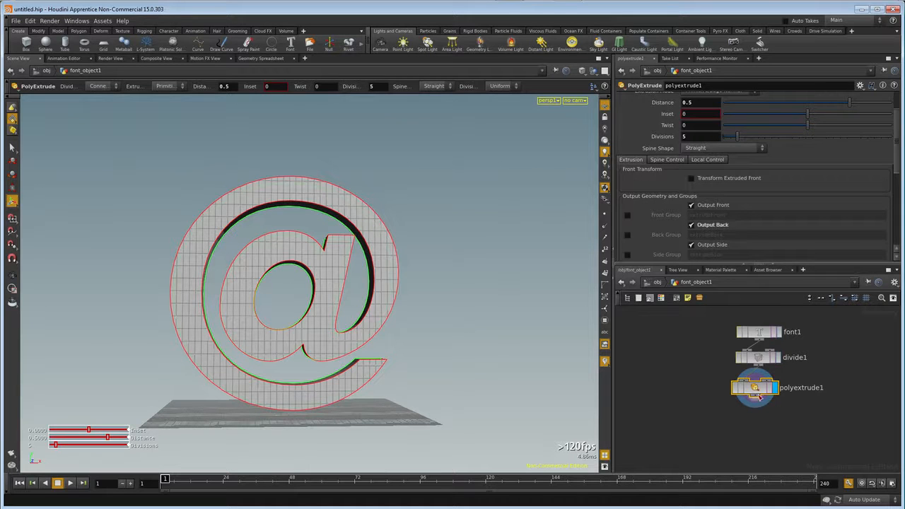
pyautogui.press('Tab')
pyautogui.write('grou')
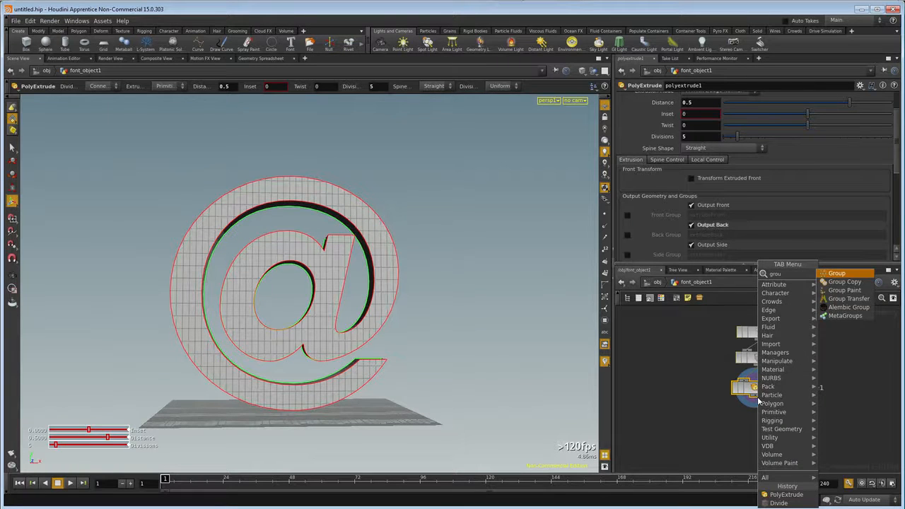
pyautogui.click(838, 273)
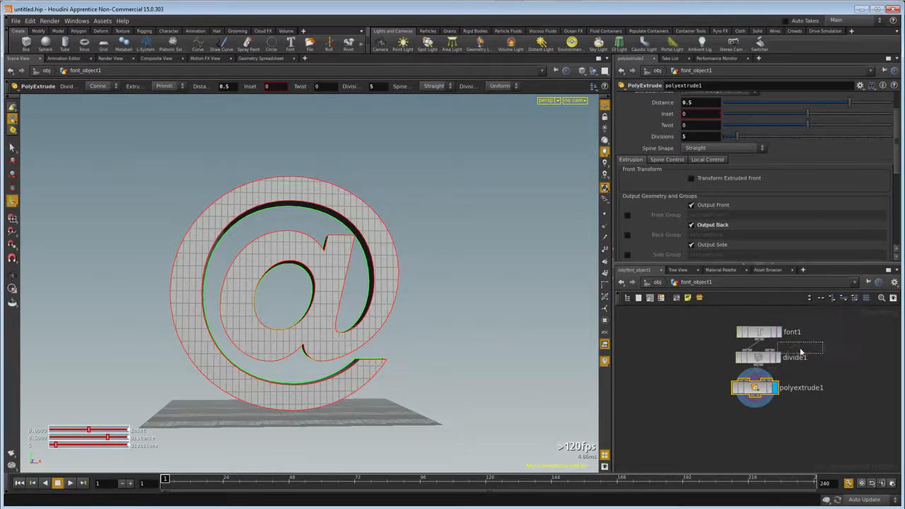
pyautogui.click(763, 427)
pyautogui.doubleClick(813, 419)
pyautogui.write('grou')
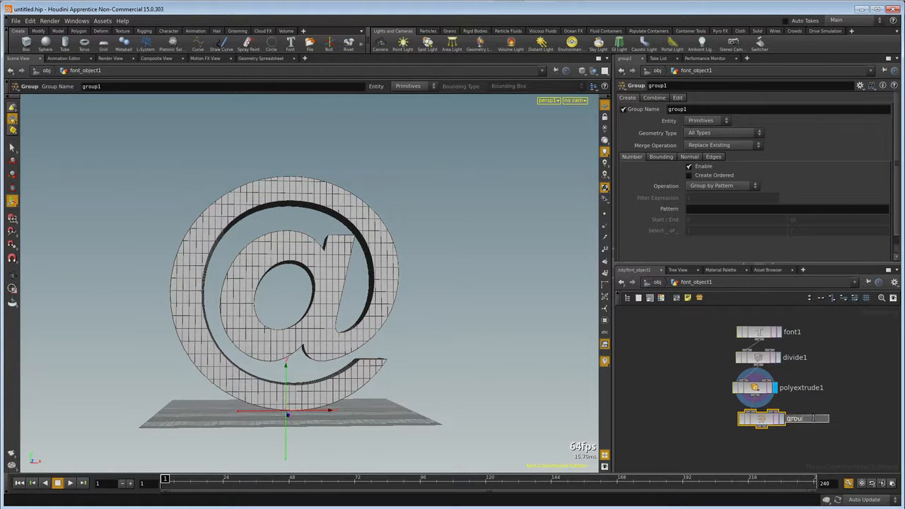
pyautogui.write('p_via_SPHERE')
pyautogui.press('Return')
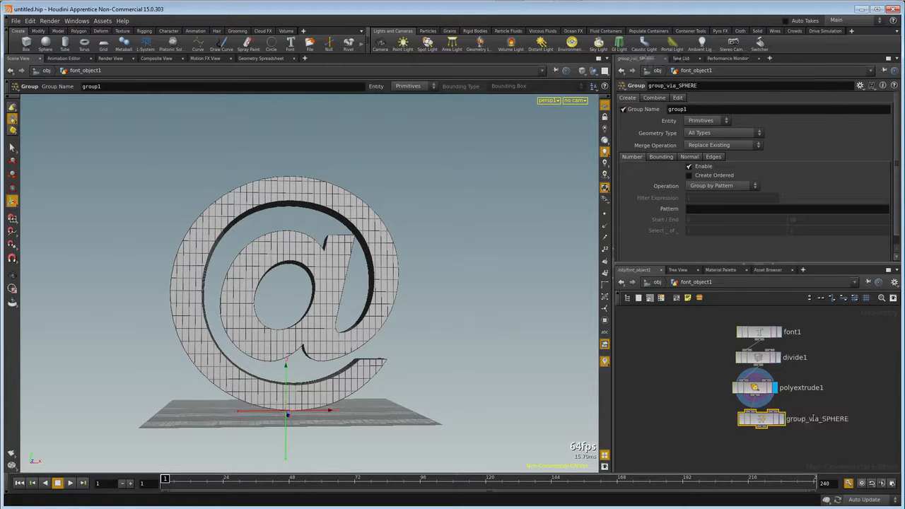
pyautogui.click(782, 419)
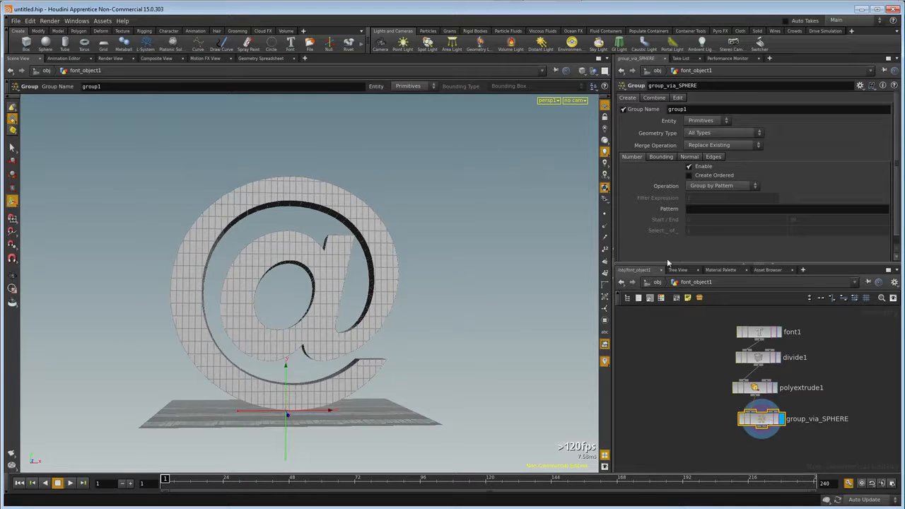
# Name the group fracture_points and set its entity type to Points.
pyautogui.doubleClick(695, 109)
pyautogui.write('fracture_points')
pyautogui.press('Return')
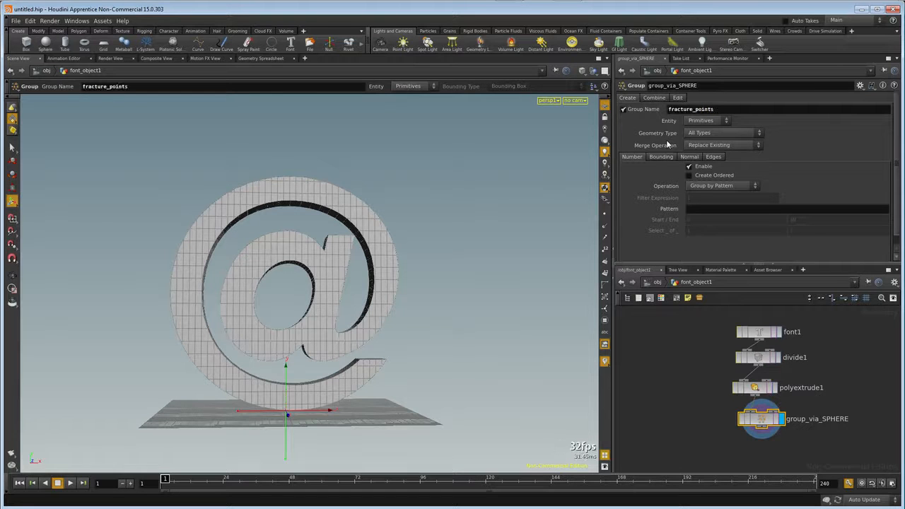
pyautogui.click(723, 122)
pyautogui.click(694, 139)
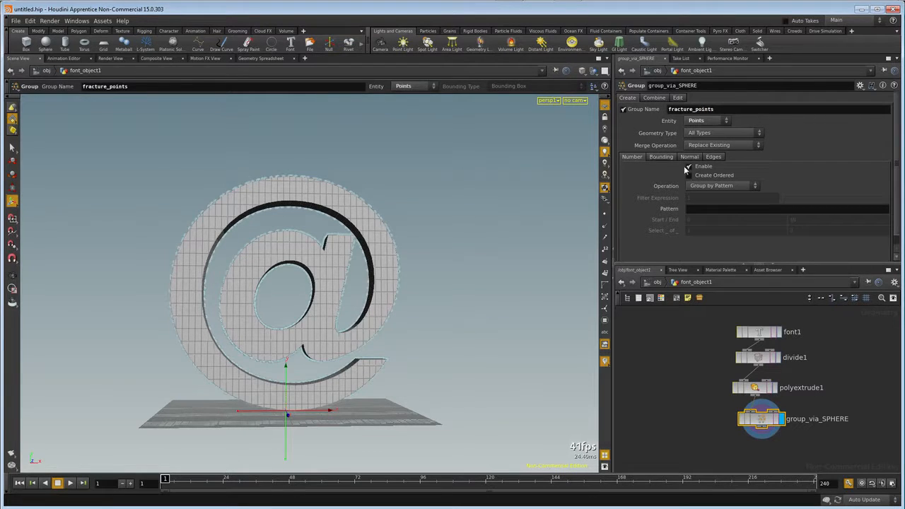
# Disable grouping by number and enable bounding-based grouping with a Bounding Sphere.
pyautogui.click(690, 167)
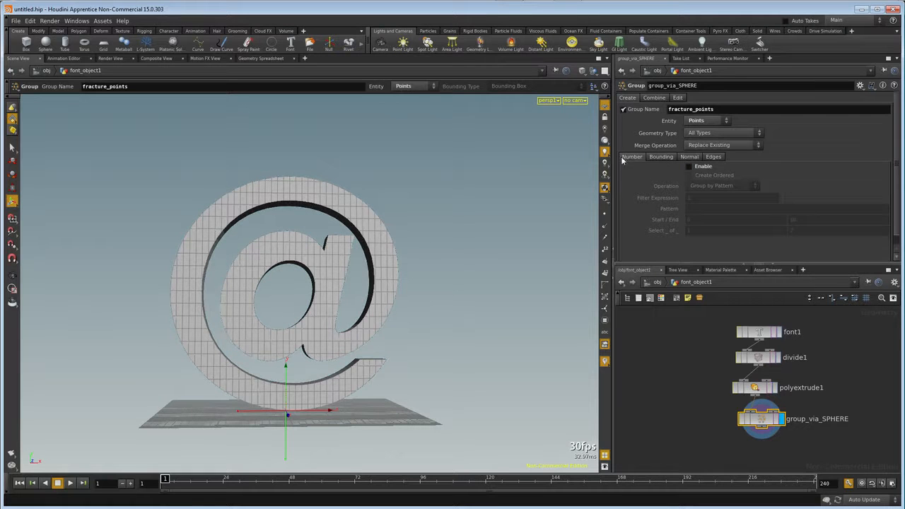
pyautogui.click(662, 157)
pyautogui.click(689, 166)
pyautogui.click(711, 176)
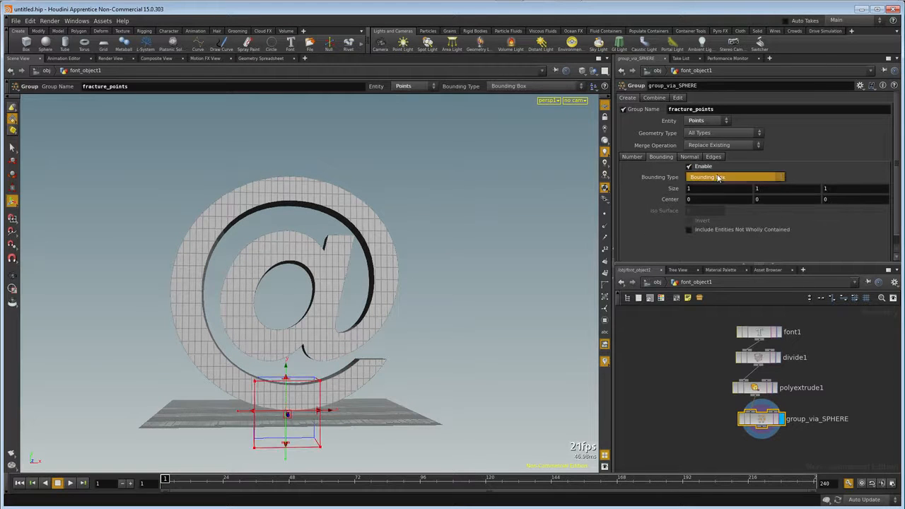
pyautogui.click(713, 199)
# Resize the bounding sphere to about 1.65 by 2.46 around the inner part of the @, centred near X -0.32, Y 1.85.
pyautogui.moveTo(289, 386); pyautogui.dragTo(297, 228)
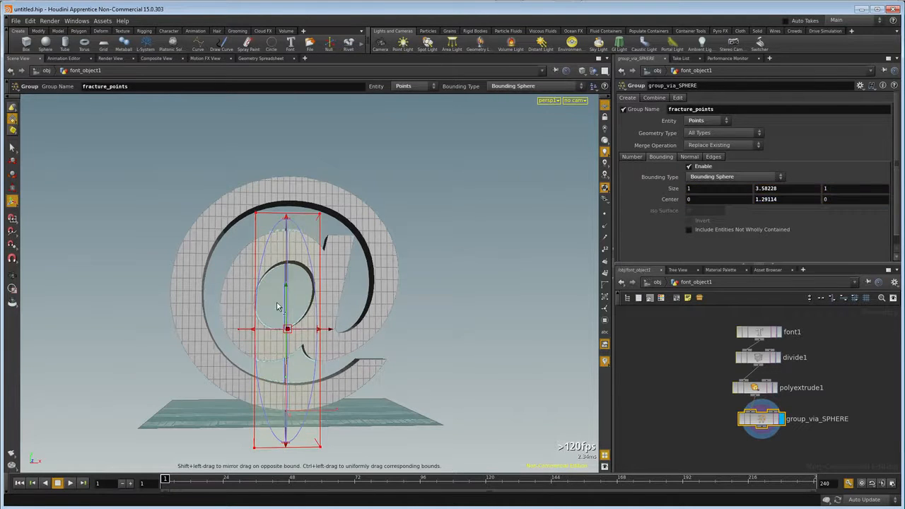
pyautogui.moveTo(256, 329); pyautogui.dragTo(213, 329)
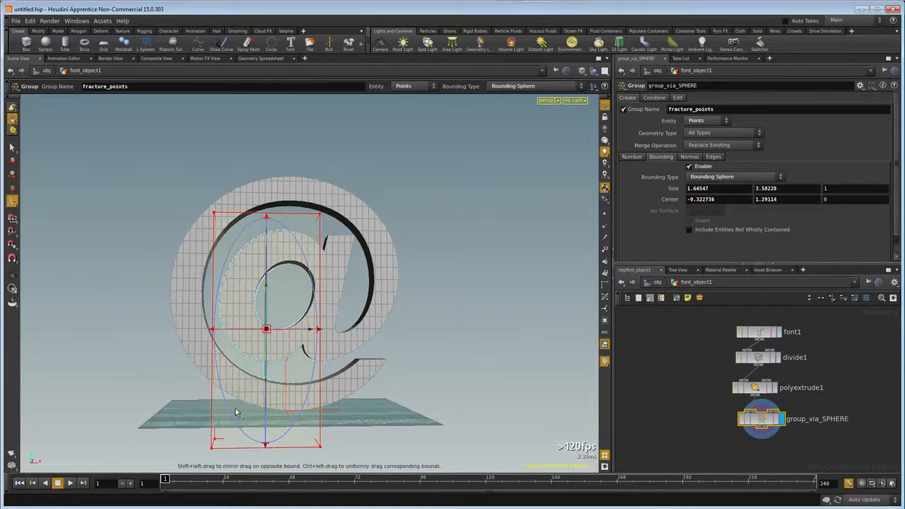
pyautogui.moveTo(265, 445); pyautogui.dragTo(276, 374)
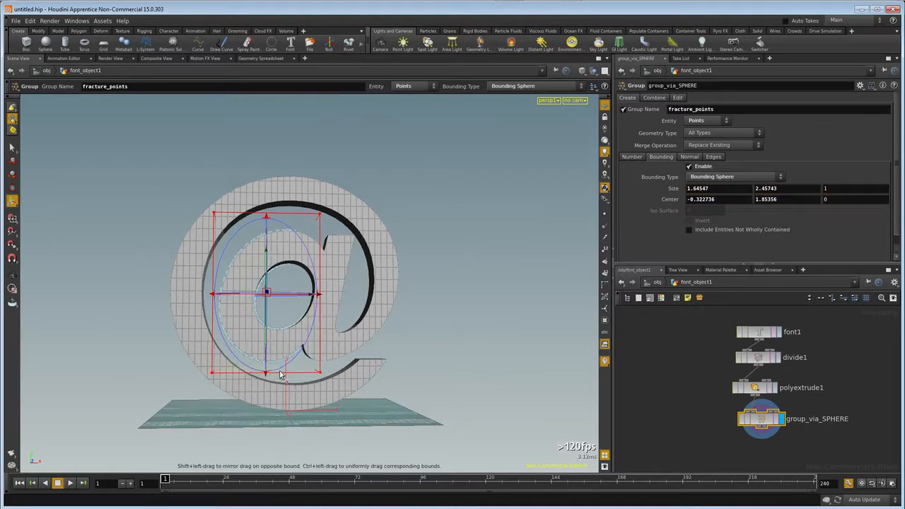
# Enlarge the bounding sphere to about 2.36 wide and 1.75 deep so it encloses the inner a, centred near X 0.03, Z -0.37.
pyautogui.moveTo(317, 298); pyautogui.dragTo(359, 313)
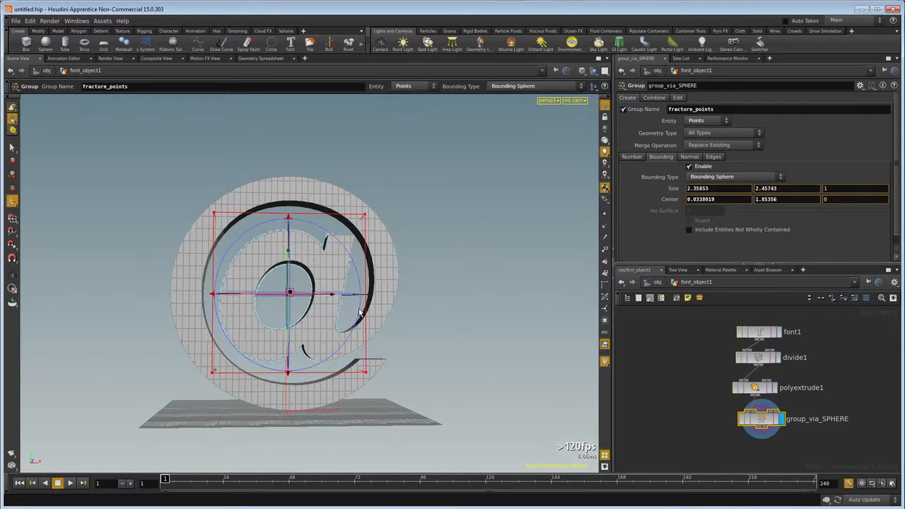
pyautogui.press('Escape')
pyautogui.moveTo(297, 327); pyautogui.dragTo(157, 328)
pyautogui.press('Return')
pyautogui.moveTo(331, 299); pyautogui.dragTo(422, 281)
pyautogui.press('Escape')
pyautogui.scroll(3, 291, 317)
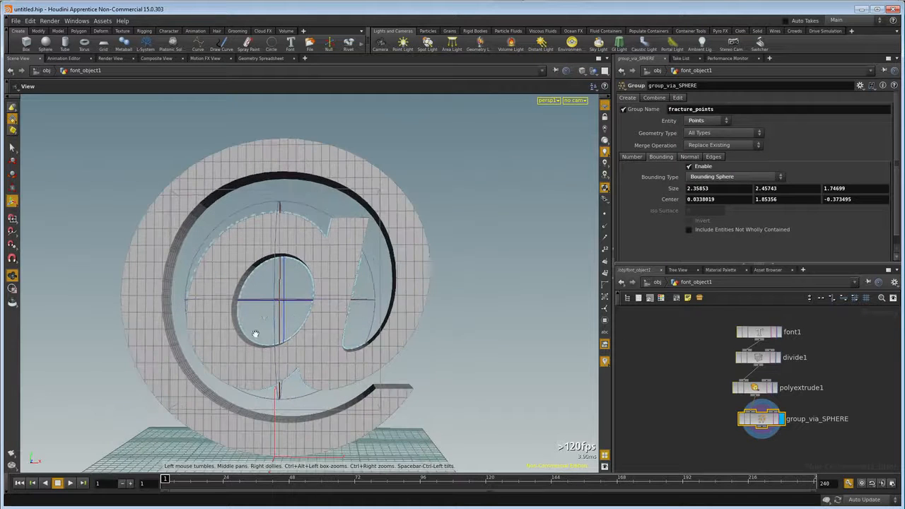
# Widen the bounding sphere slightly to about 2.40, centred near X 0.013, to cover the inner a's outer edge.
pyautogui.moveTo(276, 336); pyautogui.dragTo(296, 331)
pyautogui.press('Return')
pyautogui.moveTo(181, 304); pyautogui.dragTo(175, 302)
pyautogui.press('Escape')
pyautogui.moveTo(299, 246); pyautogui.dragTo(283, 248)
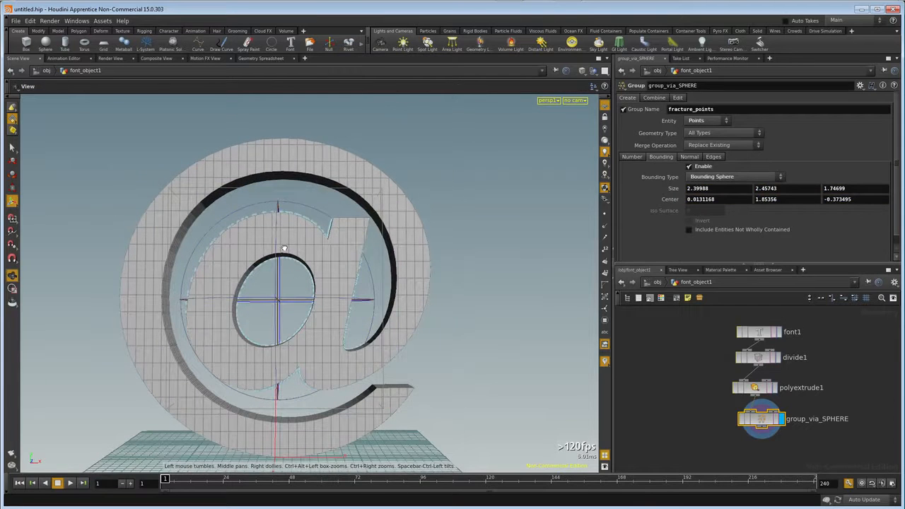
pyautogui.press('Return')
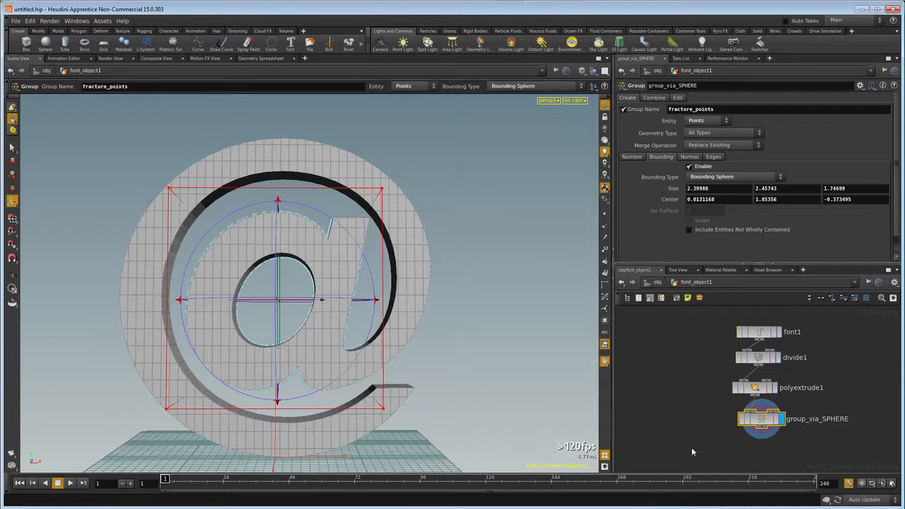
# Duplicate group_via_SPHERE, place the copy below it and connect the copy to the original's output.
pyautogui.hotkey('ctrl', 'c')
pyautogui.hotkey('ctrl', 'v')
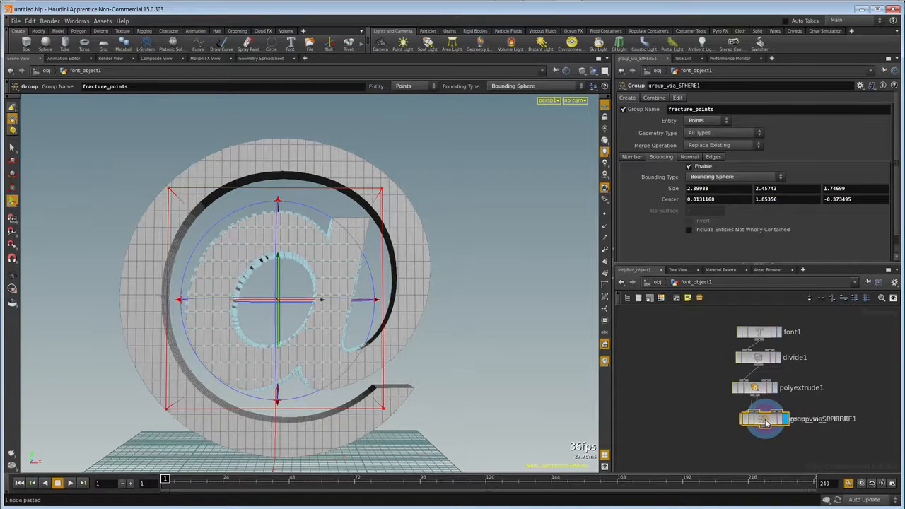
pyautogui.moveTo(765, 422); pyautogui.dragTo(762, 448)
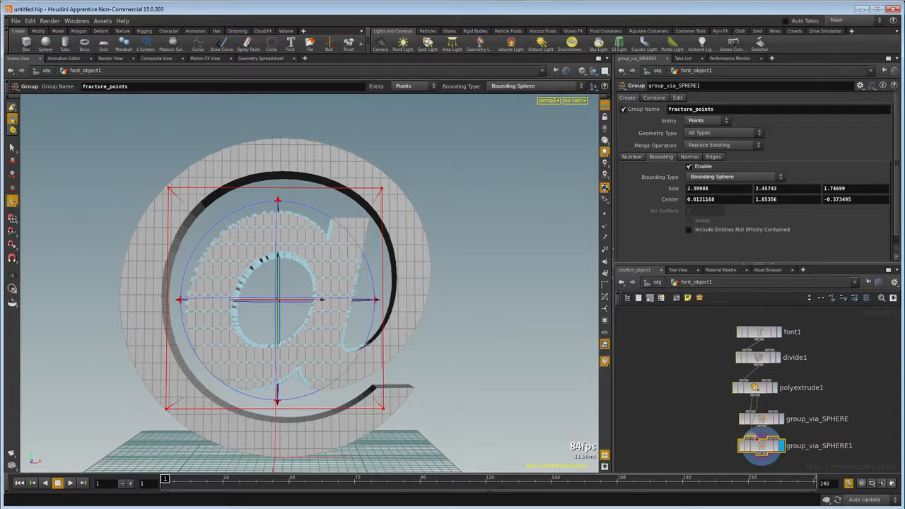
pyautogui.moveTo(764, 422); pyautogui.dragTo(756, 416)
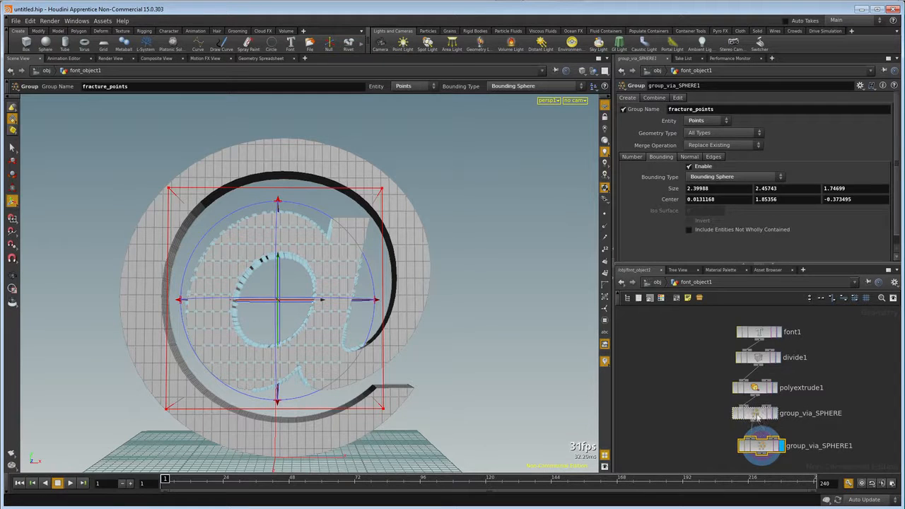
pyautogui.rightClick(765, 433)
pyautogui.click(781, 432)
pyautogui.moveTo(763, 450); pyautogui.dragTo(758, 451)
# Rename the duplicated group node as group_via_BOX.
pyautogui.click(821, 445)
pyautogui.moveTo(821, 445); pyautogui.dragTo(852, 444)
pyautogui.press('BackSpace')
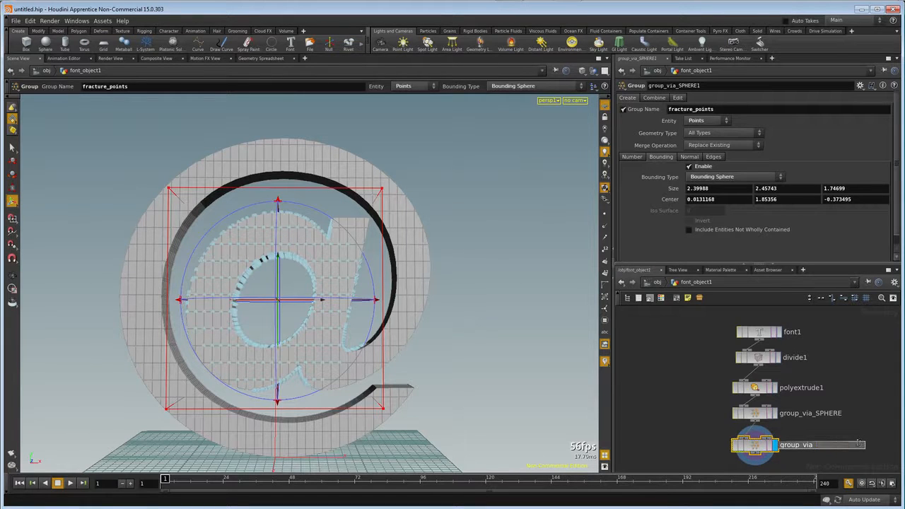
pyautogui.press('Return')
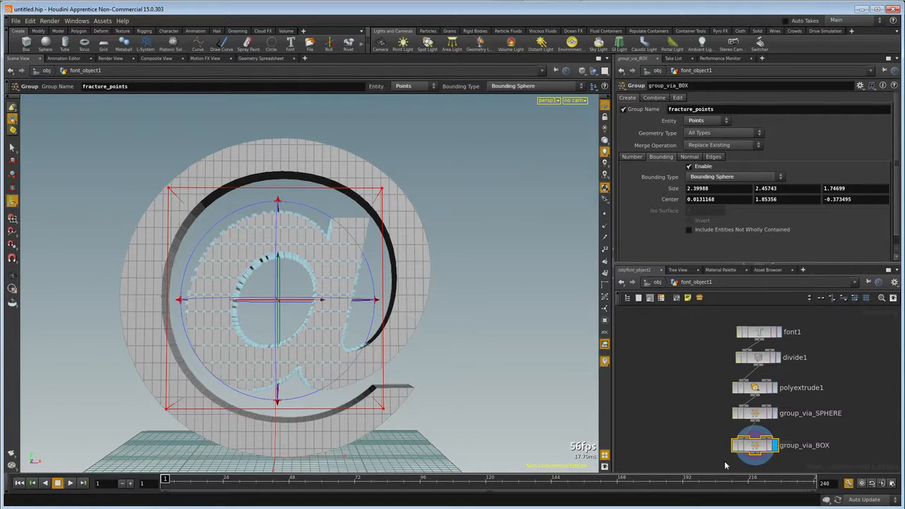
# Set the bounding type to Bounding Box and shrink it to about 0.59 by 0.47 around the top of the a's stem.
pyautogui.click(722, 180)
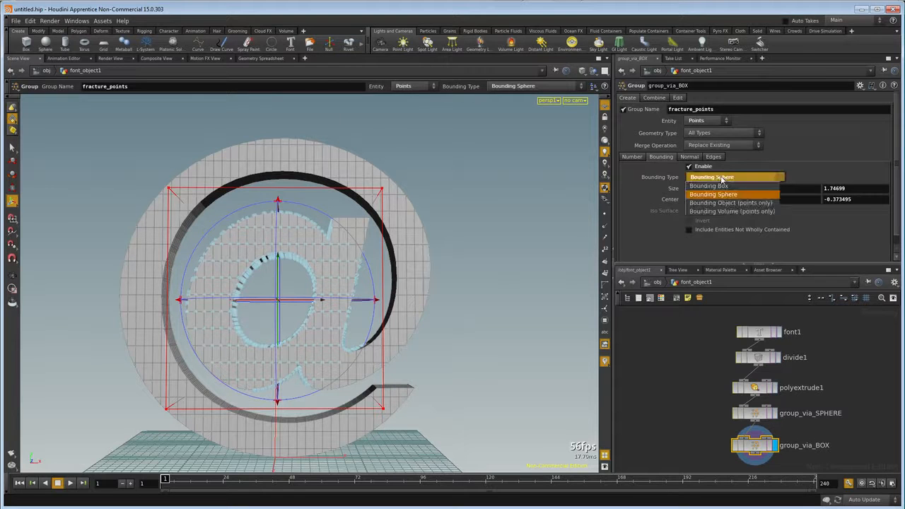
pyautogui.click(722, 176)
pyautogui.moveTo(276, 402); pyautogui.dragTo(311, 259)
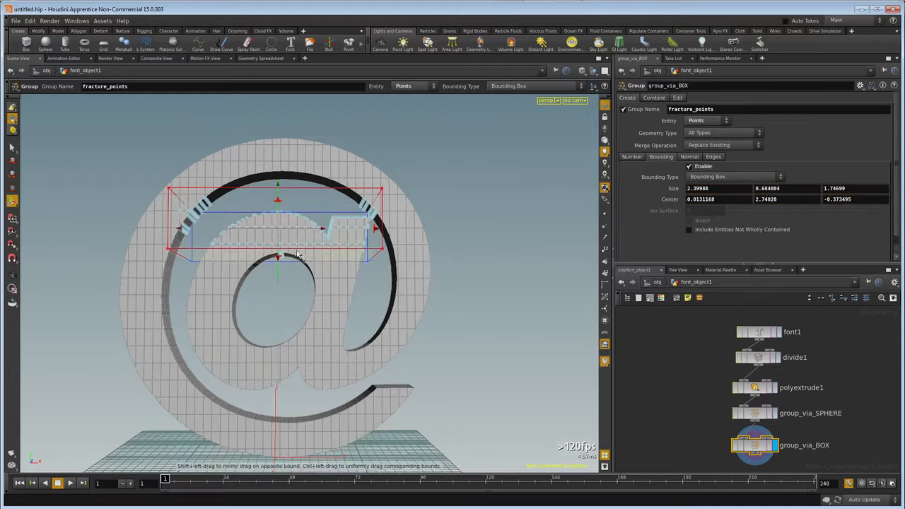
pyautogui.moveTo(181, 233); pyautogui.dragTo(295, 262)
pyautogui.press('Escape')
pyautogui.press('Return')
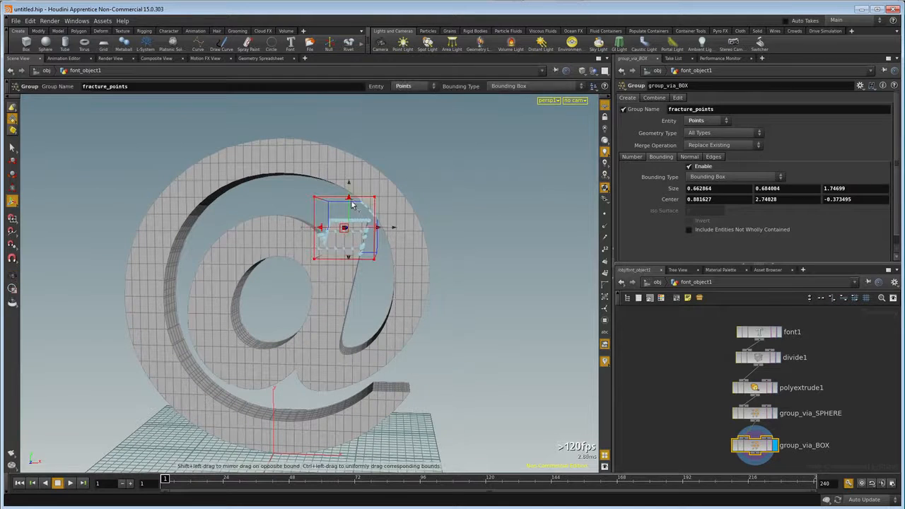
pyautogui.moveTo(347, 201); pyautogui.dragTo(346, 238)
pyautogui.press('Escape')
pyautogui.press('Return')
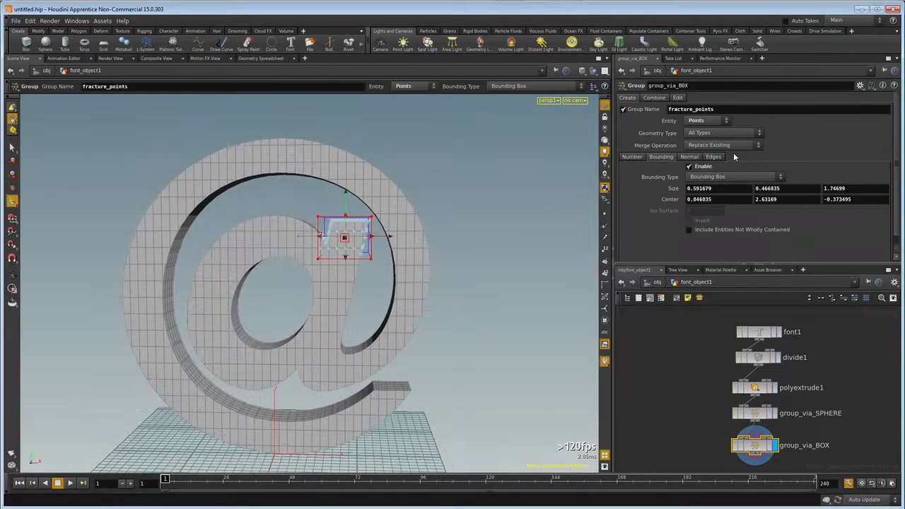
# Set group_via_BOX's merge operation to Union With Existing and check the combined point group on the a.
pyautogui.click(755, 147)
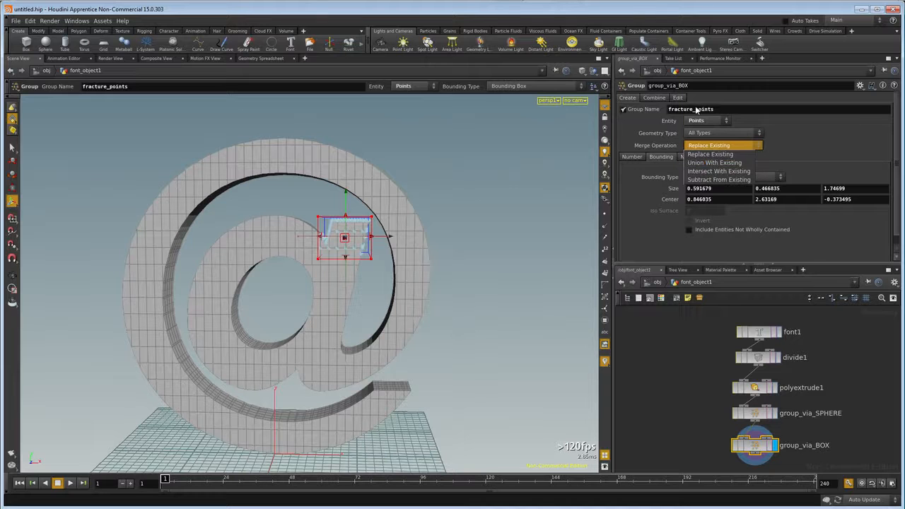
pyautogui.click(714, 163)
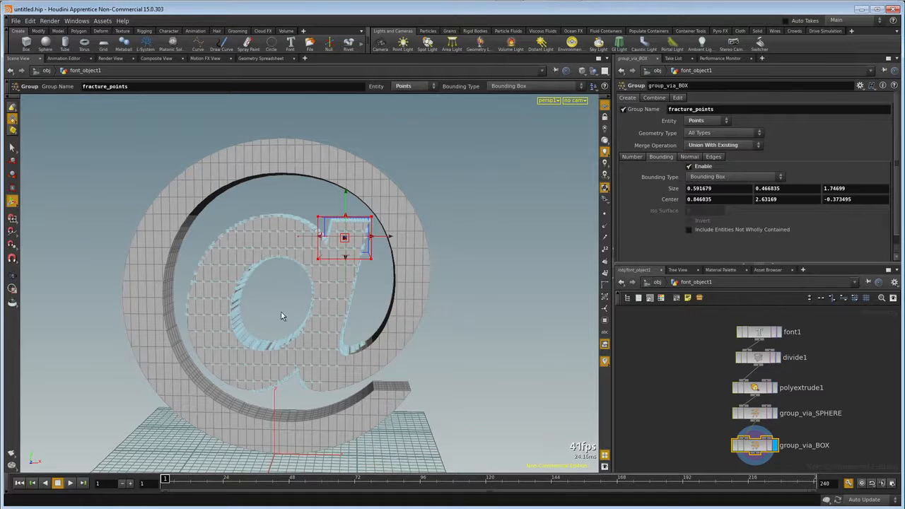
pyautogui.press('Escape')
pyautogui.moveTo(328, 325); pyautogui.dragTo(296, 338)
pyautogui.press('Return')
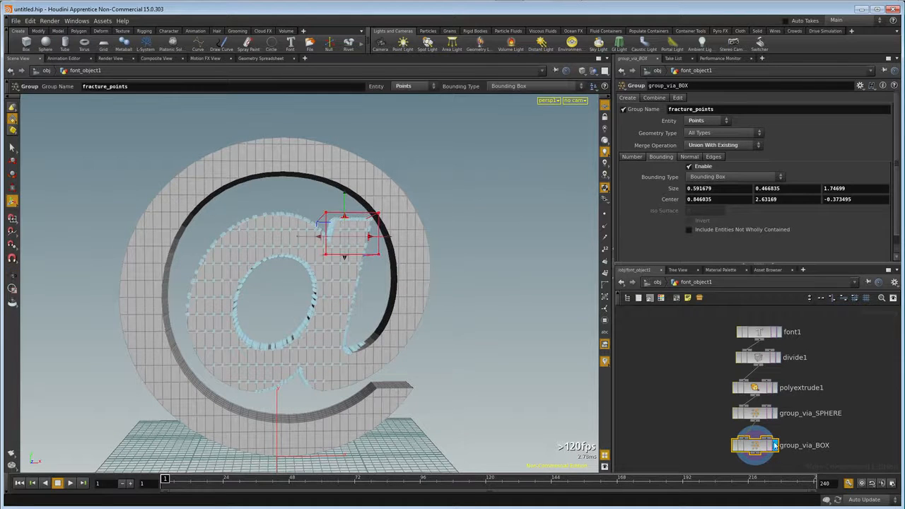
# Add a Color node connected below group_via_BOX.
pyautogui.moveTo(698, 422); pyautogui.dragTo(716, 379, button='middle')
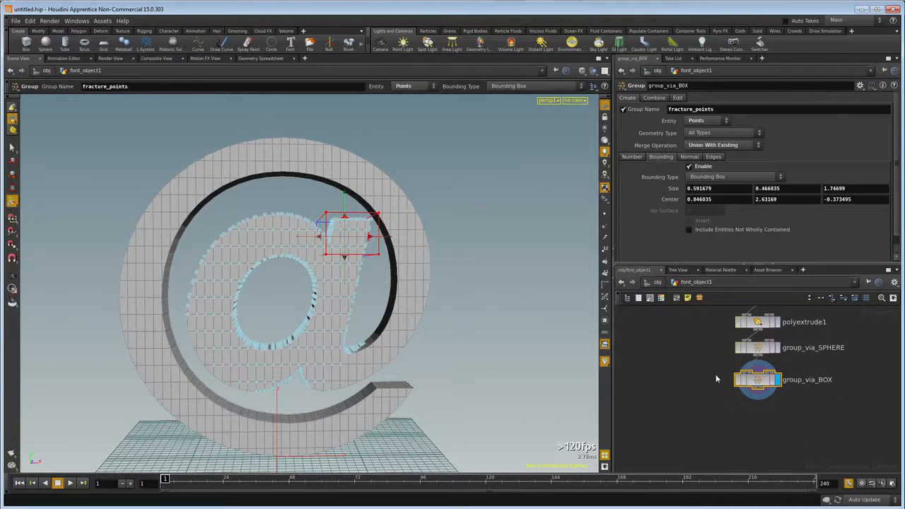
pyautogui.rightClick(756, 393)
pyautogui.write('colo')
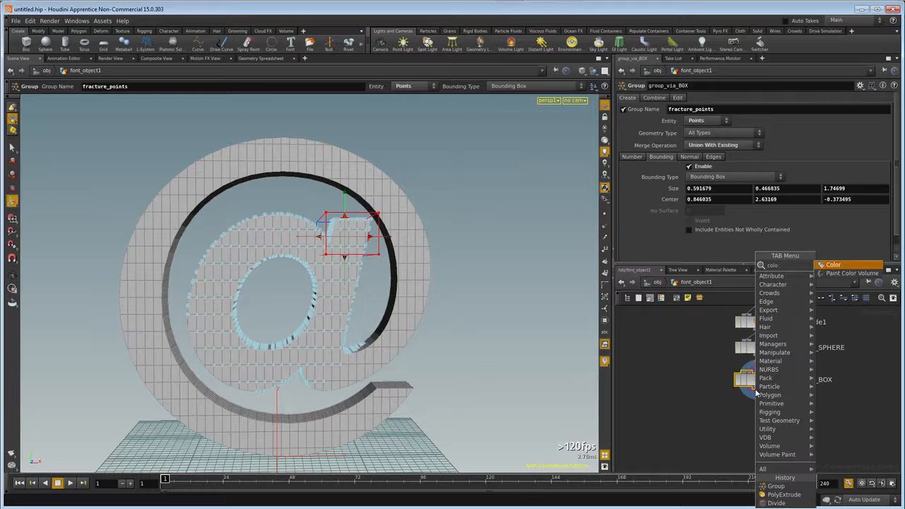
pyautogui.press('Return')
pyautogui.doubleClick(808, 416)
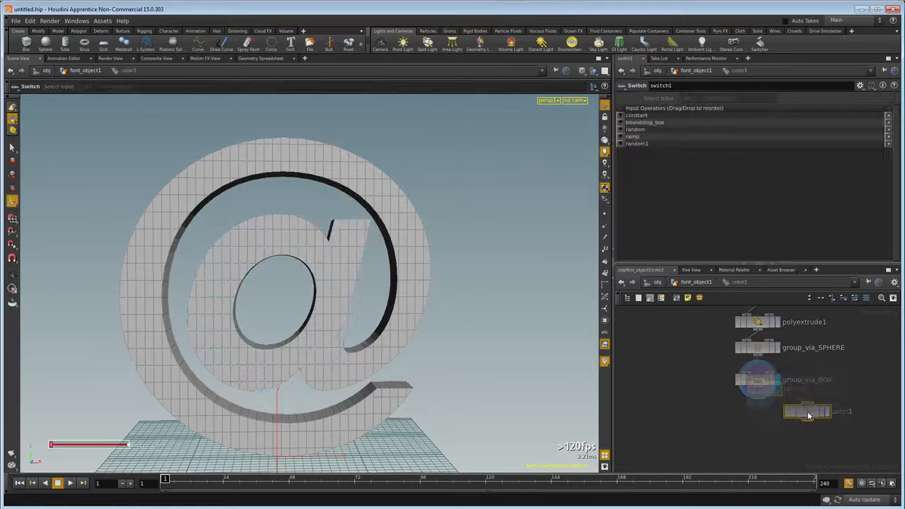
pyautogui.click(680, 280)
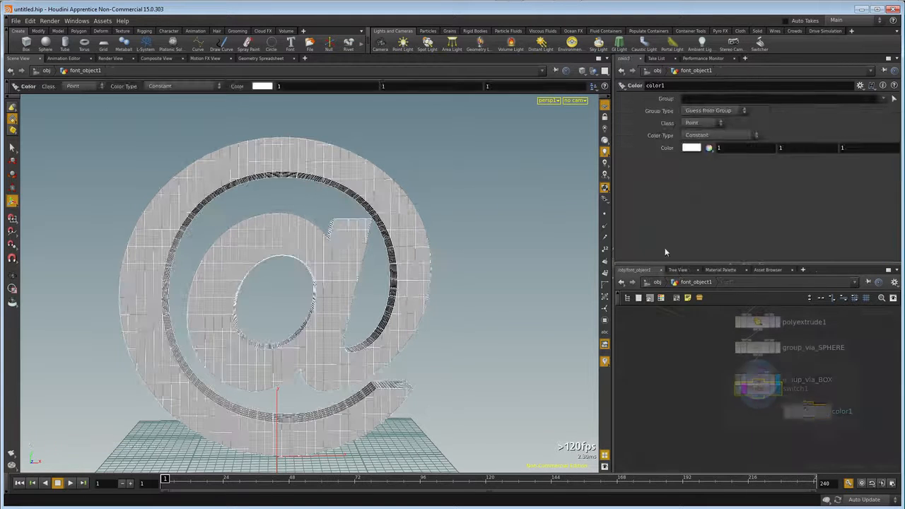
# Set color1's constant point colour to black (0, 0, 0).
pyautogui.click(690, 147)
pyautogui.moveTo(735, 187); pyautogui.dragTo(689, 188)
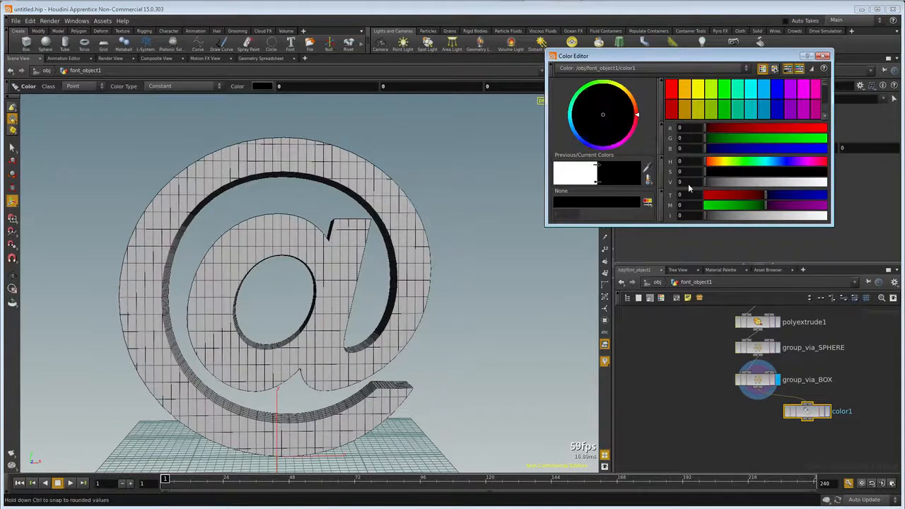
pyautogui.click(822, 57)
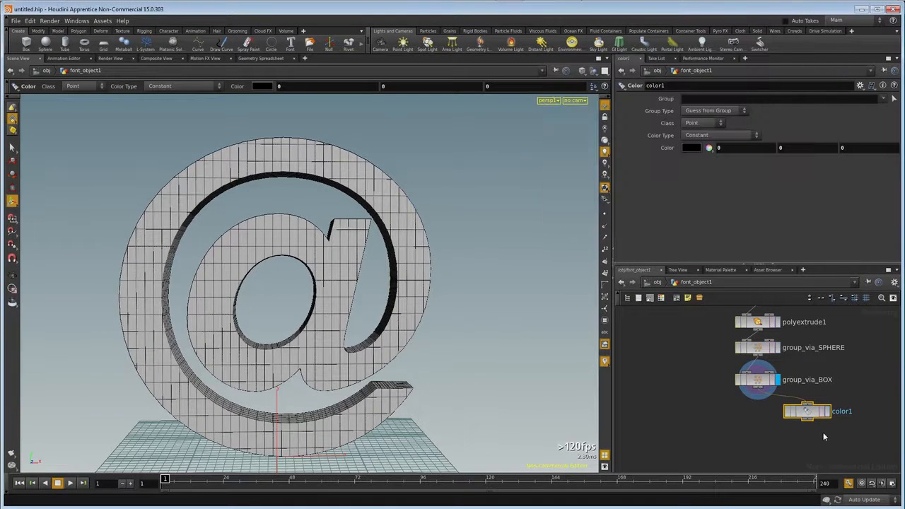
# Add an Attribute Wrangle node connected below color1.
pyautogui.press('Tab')
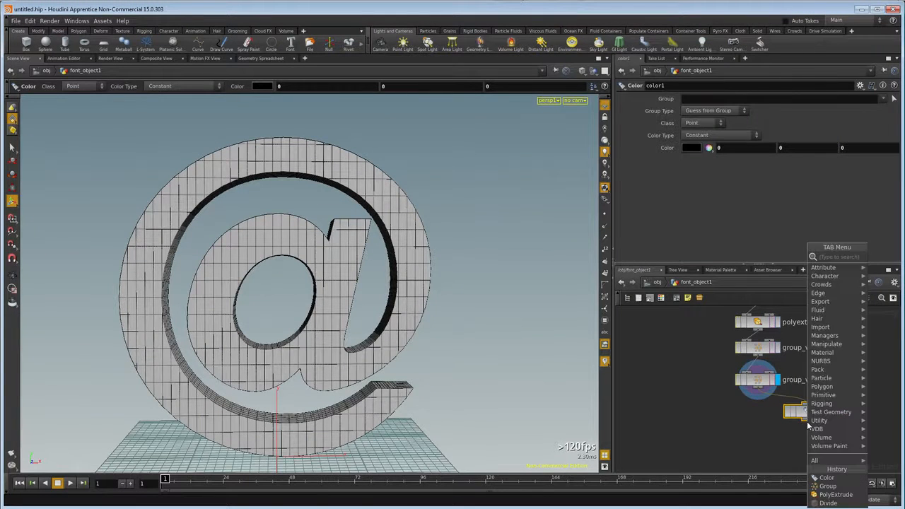
pyautogui.write('attrib')
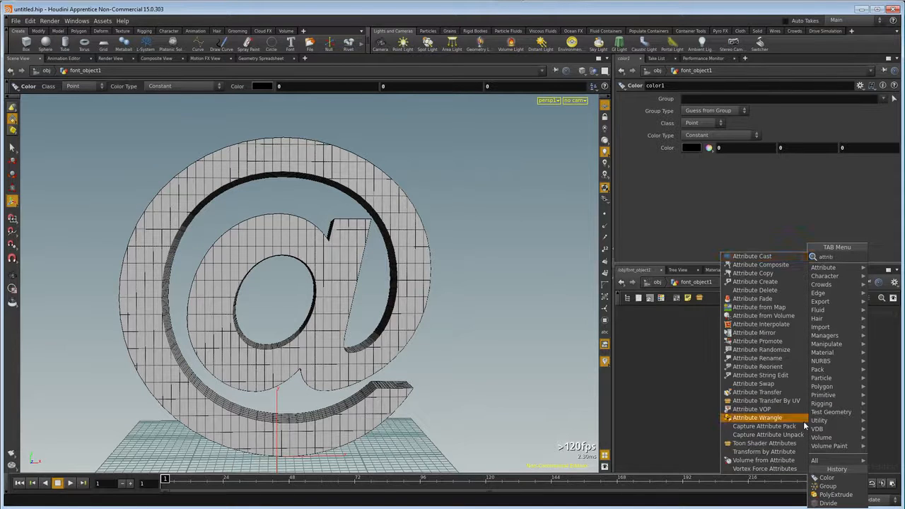
pyautogui.click(792, 418)
pyautogui.click(804, 440)
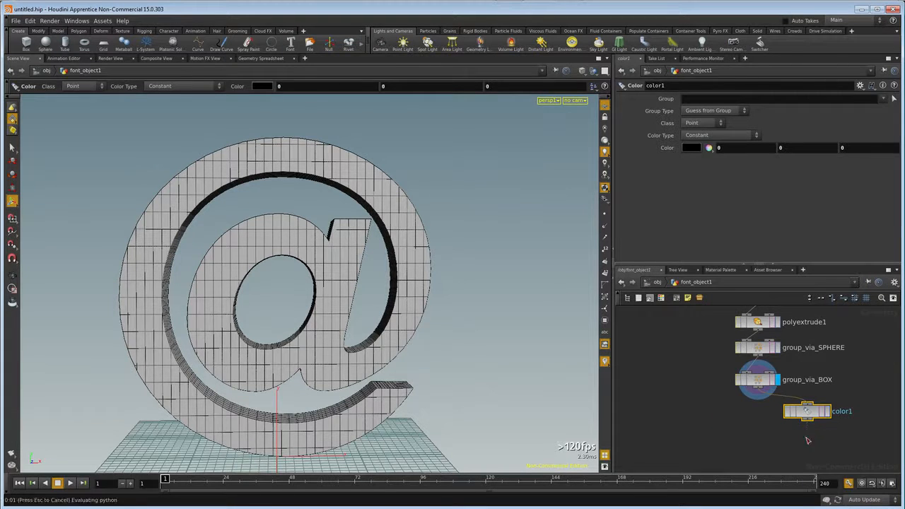
pyautogui.doubleClick(804, 437)
pyautogui.click(687, 282)
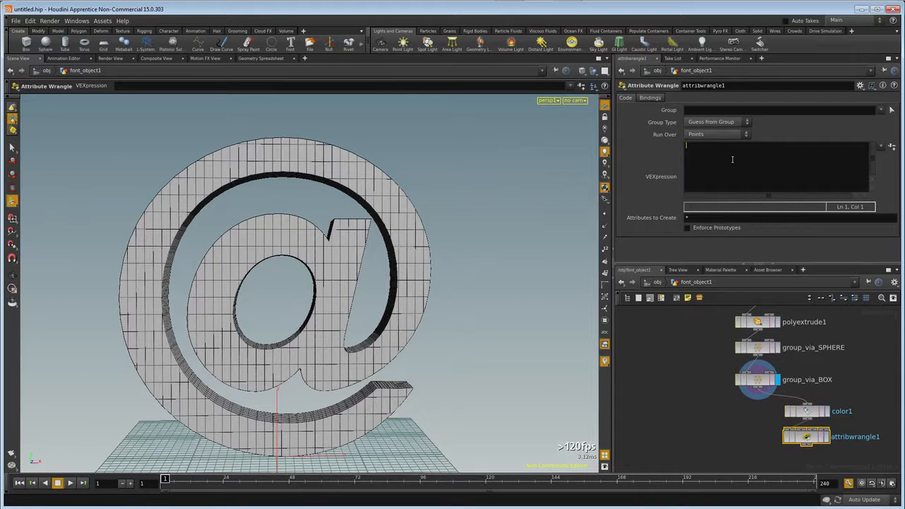
pyautogui.write('at change_chance = rand')
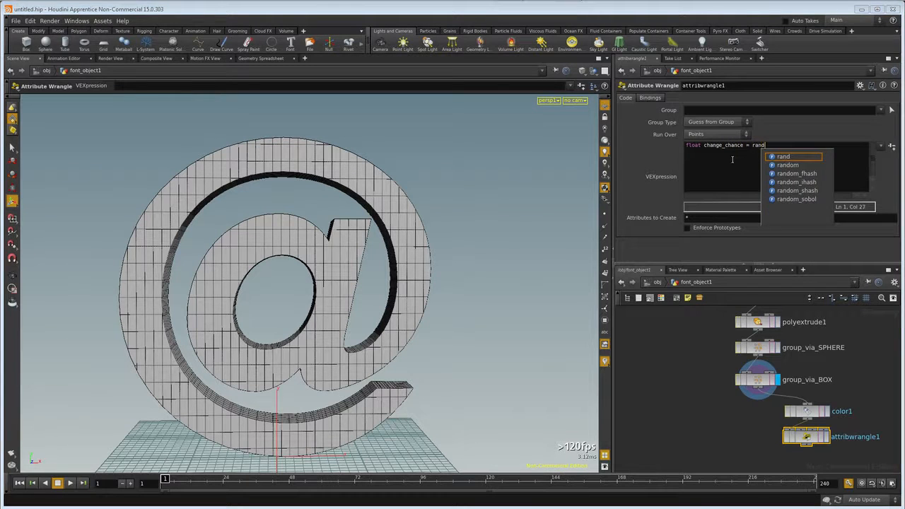
pyautogui.write('om(@ptnum')
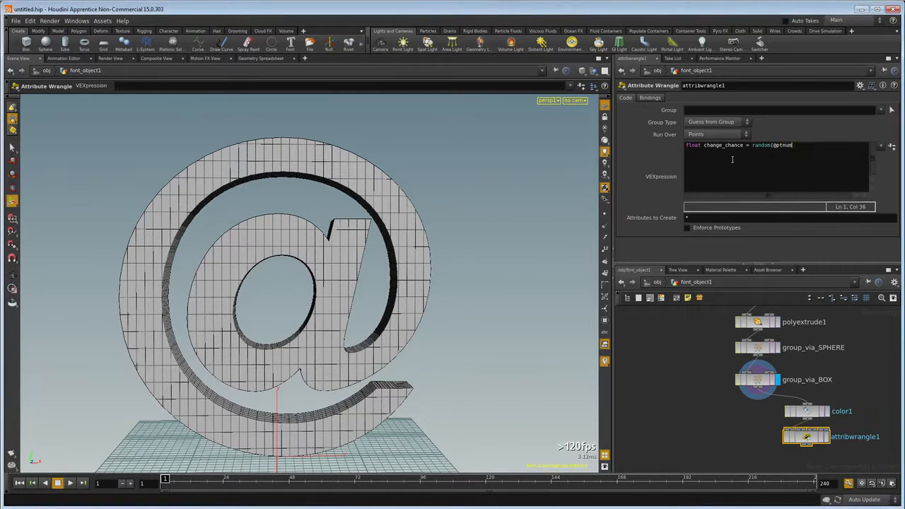
pyautogui.write(');')
pyautogui.press('Return')
pyautogui.write('if (change_chance >0.5) {')
pyautogui.press('Return')
pyautogui.write('v@Cd.r = random')
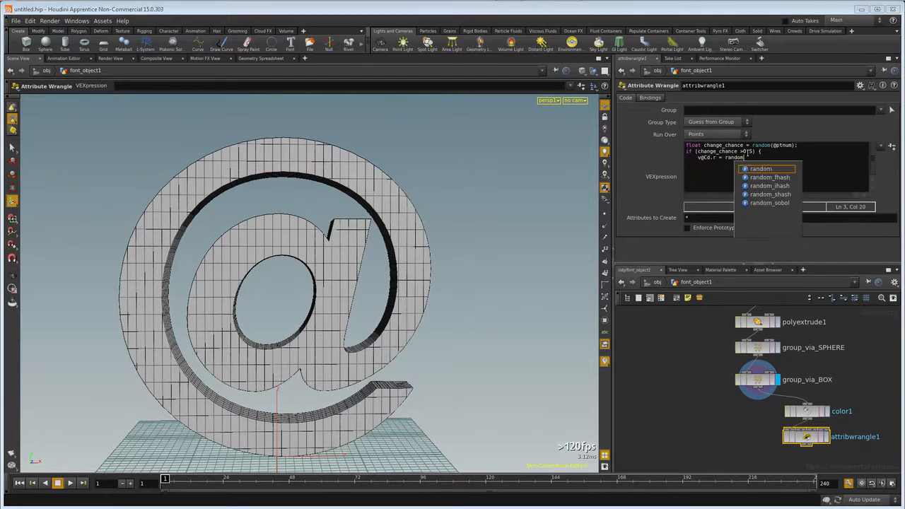
pyautogui.write('(@ptnu')
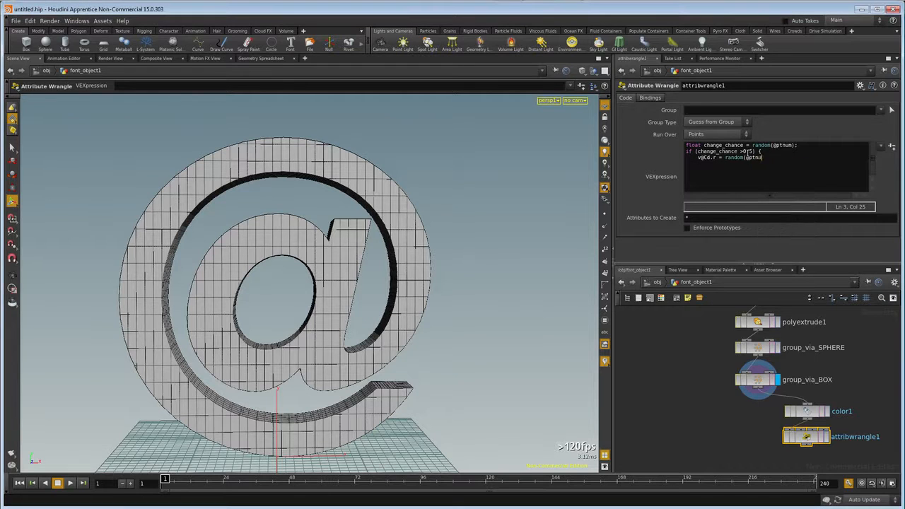
pyautogui.write('m+chan')
pyautogui.press('Return')
# Display attribwrangle1, inspect the colouring on the whole @, and move the node slightly below color1.
pyautogui.click(826, 437)
pyautogui.press('Escape')
pyautogui.moveTo(398, 293); pyautogui.dragTo(414, 282)
pyautogui.press('Return')
pyautogui.press('Escape')
pyautogui.moveTo(329, 295); pyautogui.dragTo(323, 273)
pyautogui.press('Return')
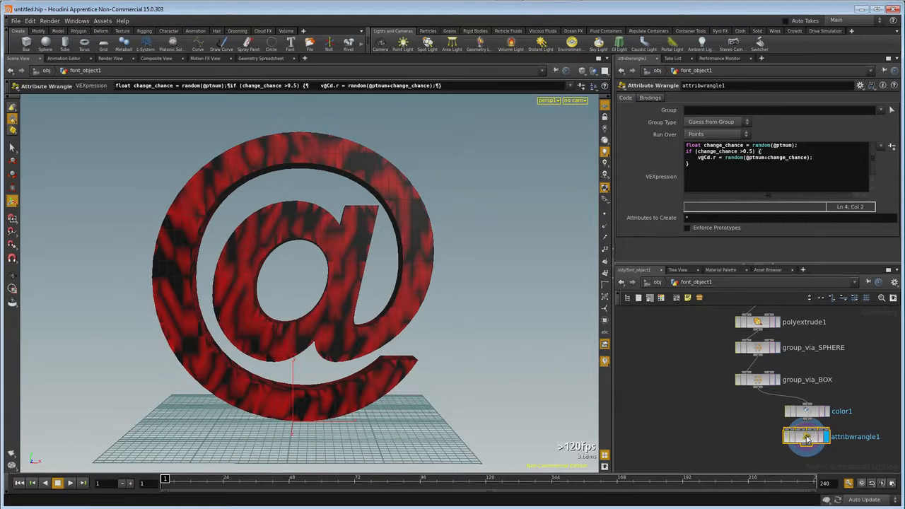
pyautogui.moveTo(806, 439); pyautogui.dragTo(807, 442)
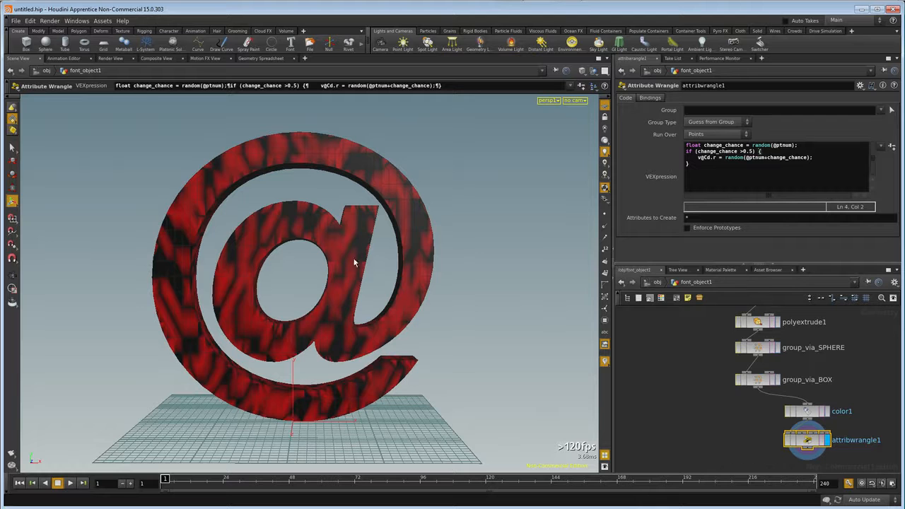
# Restrict attribwrangle1 to the fracture_points group and check the colouring on the @.
pyautogui.click(881, 111)
pyautogui.click(848, 121)
pyautogui.moveTo(307, 257)
pyautogui.mouseDown()
pyautogui.moveTo(375, 274)
pyautogui.moveTo(365, 285)
pyautogui.moveTo(318, 263)
pyautogui.mouseUp()
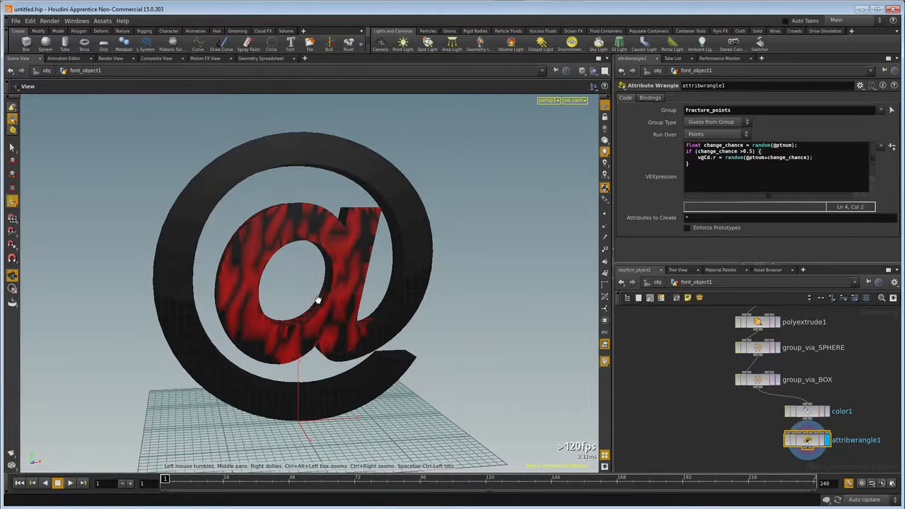
pyautogui.press('Return')
pyautogui.moveTo(758, 450); pyautogui.dragTo(754, 402, button='middle')
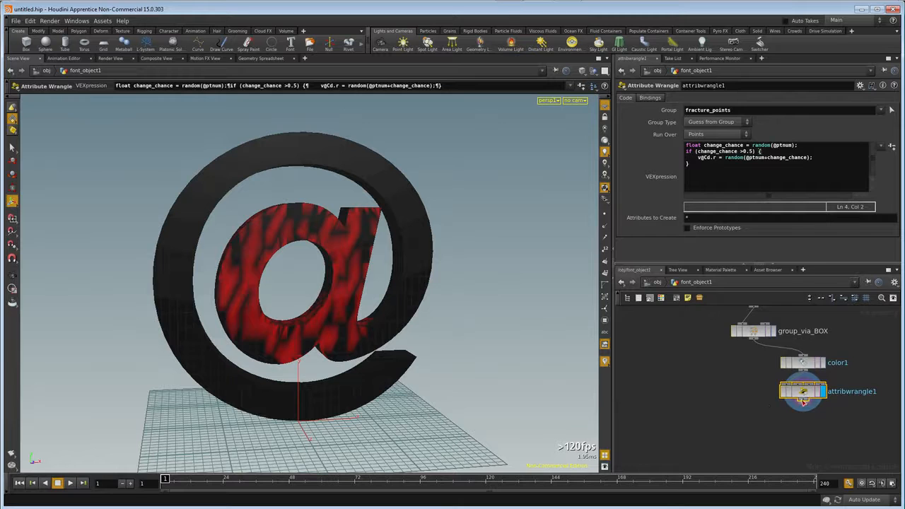
# Add a Scatter node beneath attribwrangle1, connected to its output, and display the scattered points.
pyautogui.rightClick(803, 401)
pyautogui.write('scat')
pyautogui.press('Return')
pyautogui.click(803, 425)
pyautogui.click(823, 425)
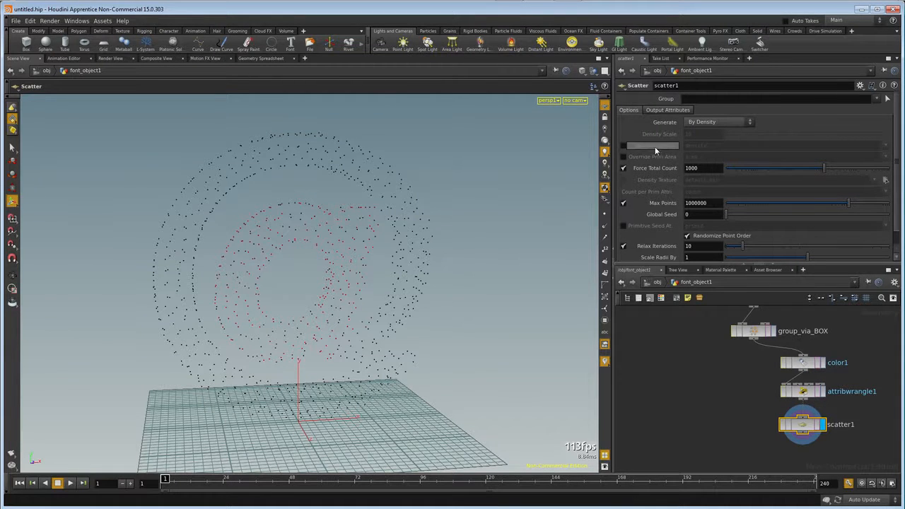
# Enable scatter1's density attribute using Cd and force the total point count to 128.
pyautogui.click(623, 146)
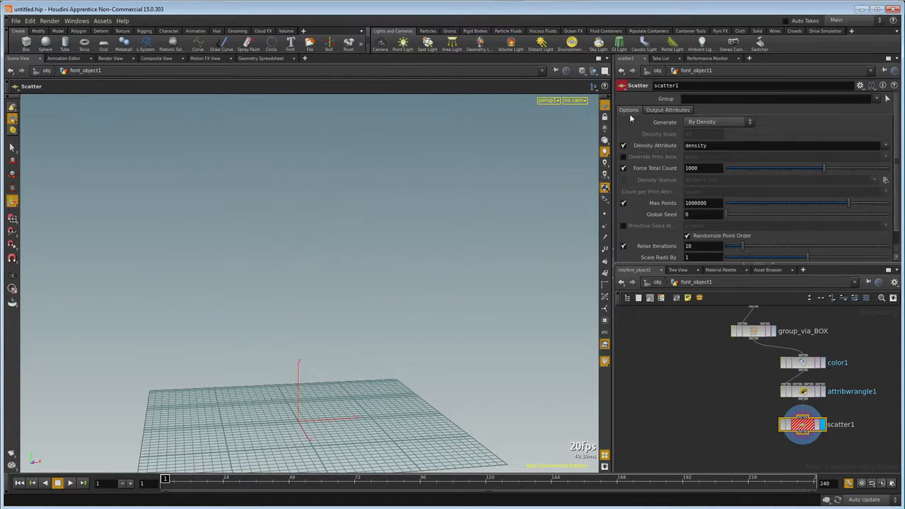
pyautogui.doubleClick(708, 146)
pyautogui.write('Cd')
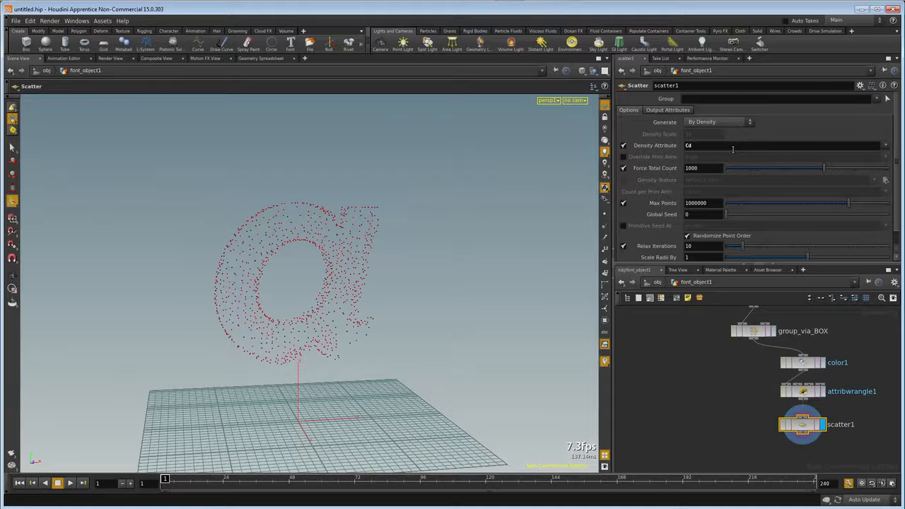
pyautogui.moveTo(708, 171); pyautogui.dragTo(673, 177)
pyautogui.write('128')
pyautogui.press('Return')
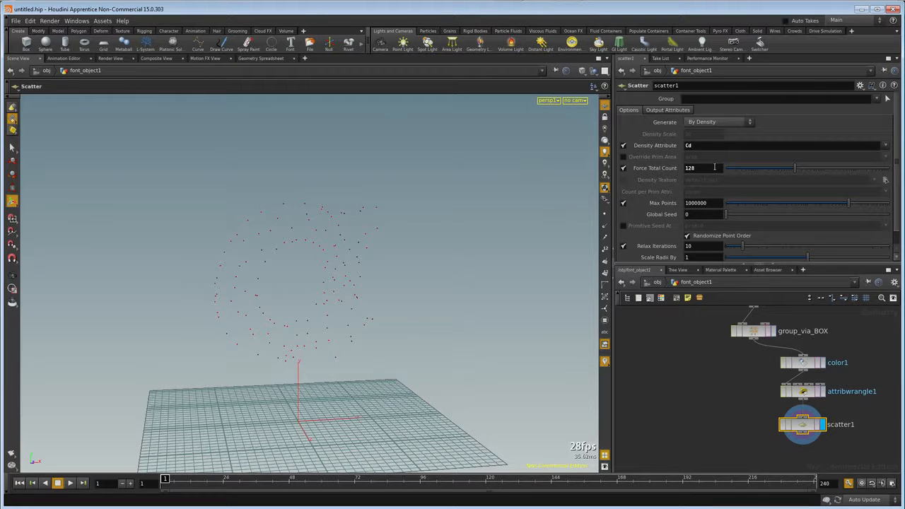
# Add a Voronoi Fracture node to the network below scatter1.
pyautogui.moveTo(721, 448); pyautogui.dragTo(714, 425, button='middle')
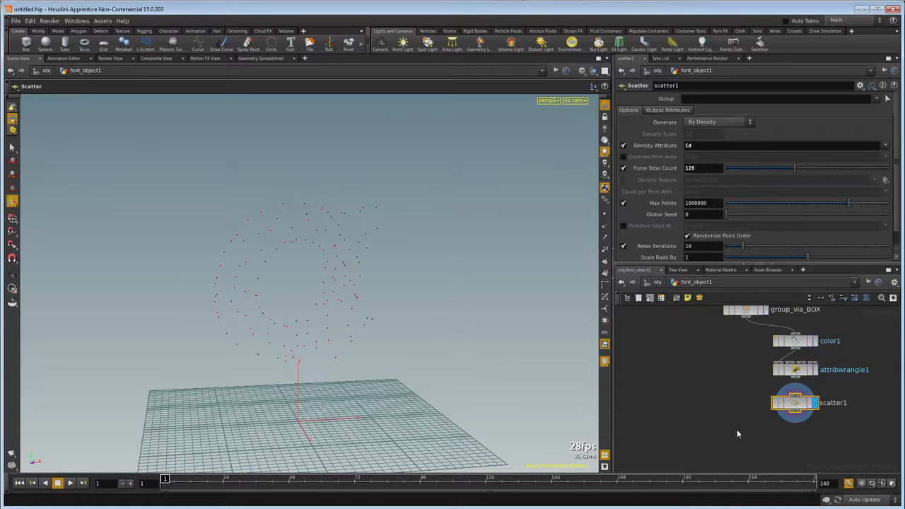
pyautogui.press('Tab')
pyautogui.write('vor')
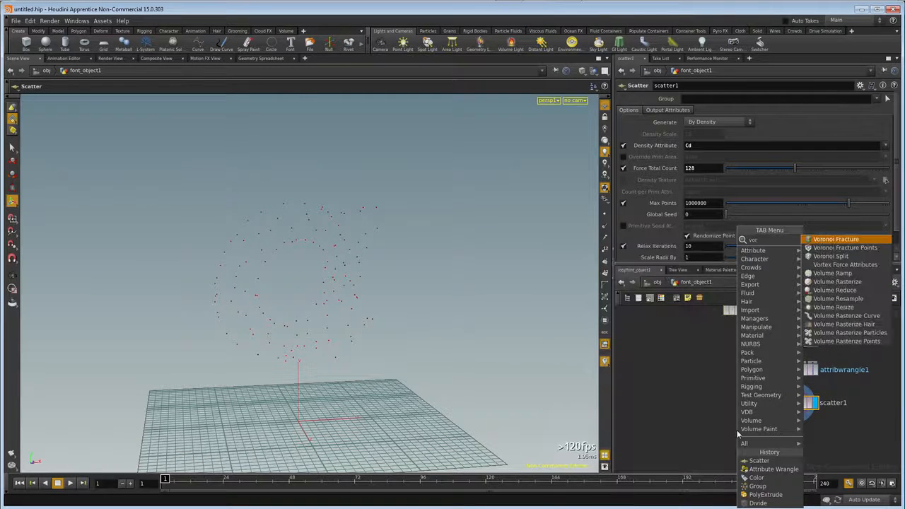
pyautogui.click(862, 239)
pyautogui.click(735, 432)
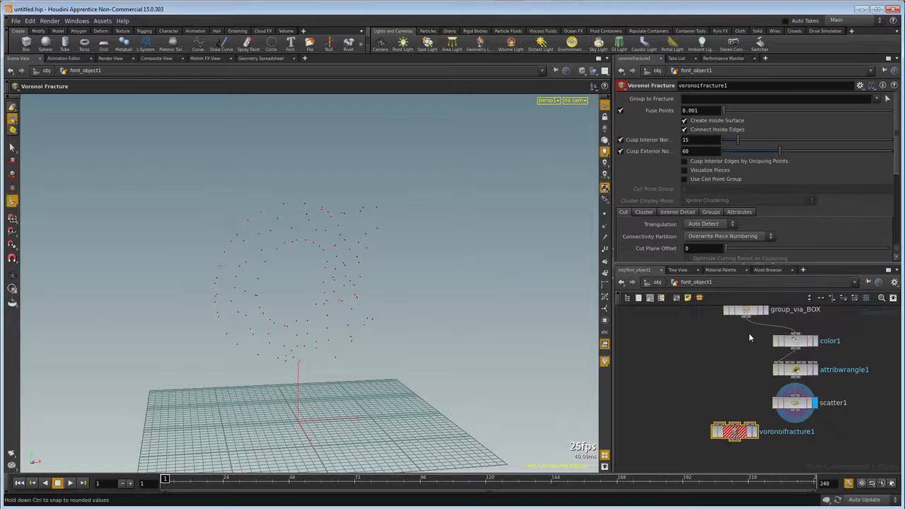
# Wire group_via_BOX and scatter1 into the first and second inputs of the Voronoi Fracture node and display the fractured @.
pyautogui.click(719, 423)
pyautogui.click(795, 413)
pyautogui.click(745, 427)
pyautogui.click(755, 433)
pyautogui.moveTo(738, 437); pyautogui.dragTo(749, 444)
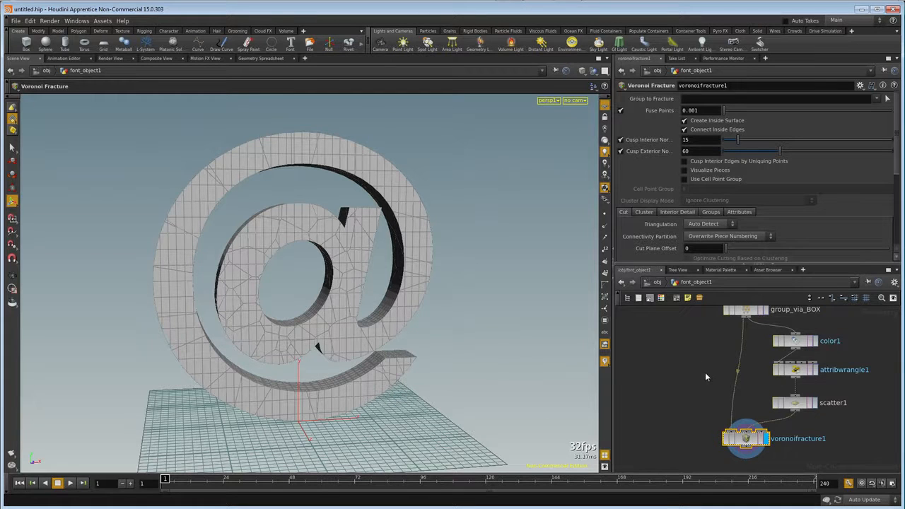
# Return to the object-level network and reposition the font_object1 node there.
pyautogui.click(656, 284)
pyautogui.click(663, 314)
pyautogui.click(657, 282)
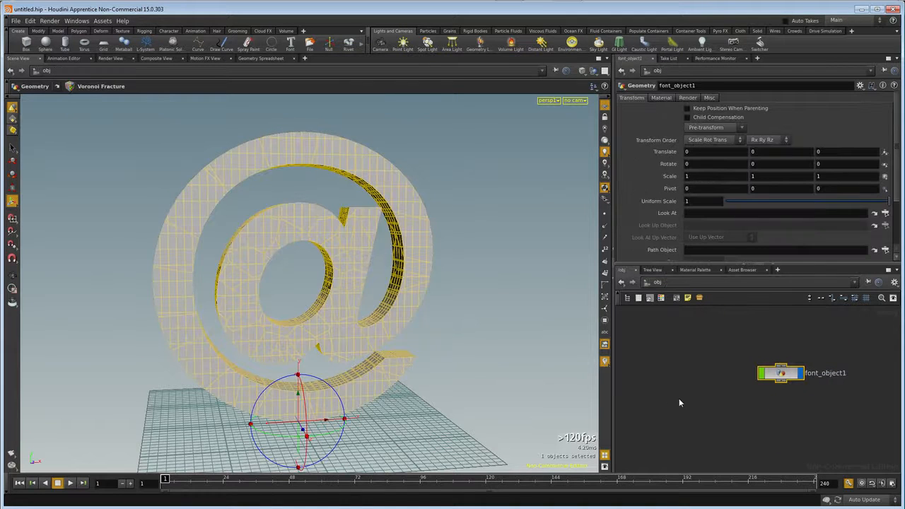
pyautogui.moveTo(422, 339)
pyautogui.keyDown('alt'); pyautogui.mouseDown()
pyautogui.moveTo(418, 310)
pyautogui.moveTo(344, 326)
pyautogui.moveTo(366, 345)
pyautogui.moveTo(413, 326)
pyautogui.mouseUp(); pyautogui.keyUp('alt')
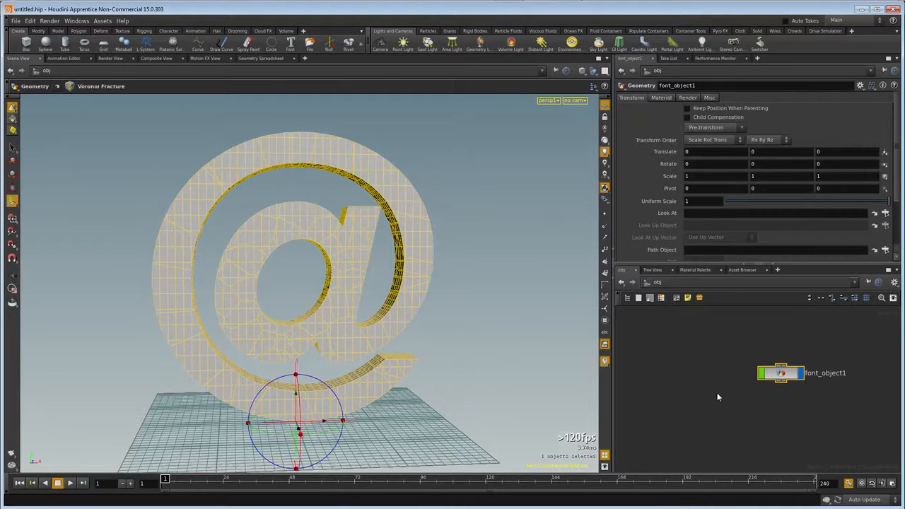
pyautogui.moveTo(782, 374); pyautogui.dragTo(740, 372)
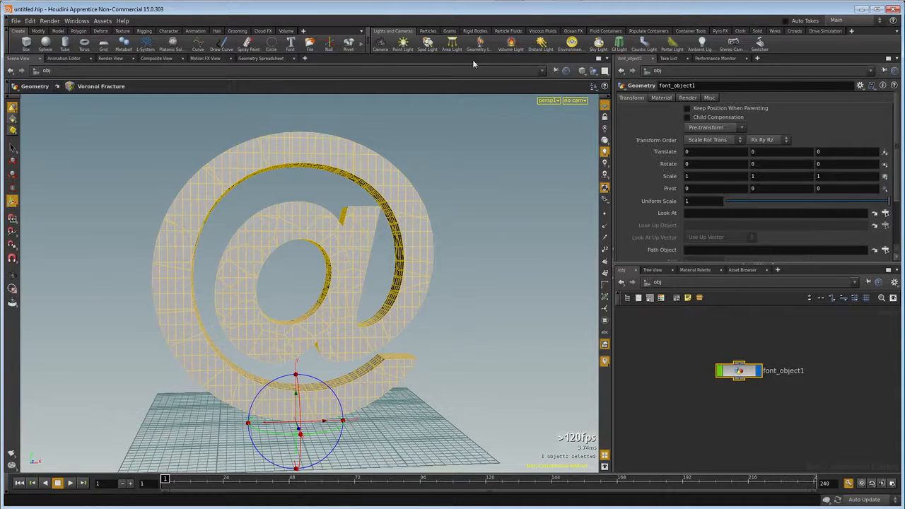
# Create a rigid-body ground plane in the scene and lay out the object nodes.
pyautogui.click(475, 31)
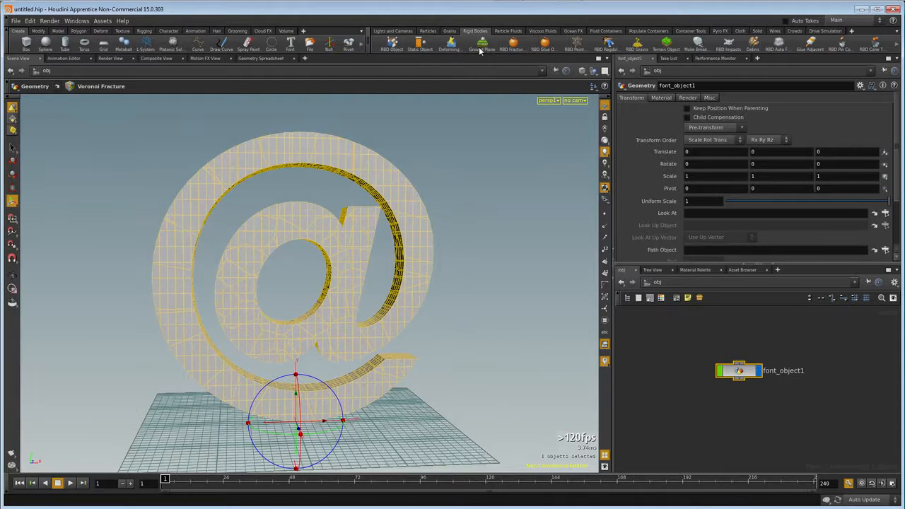
pyautogui.click(480, 47)
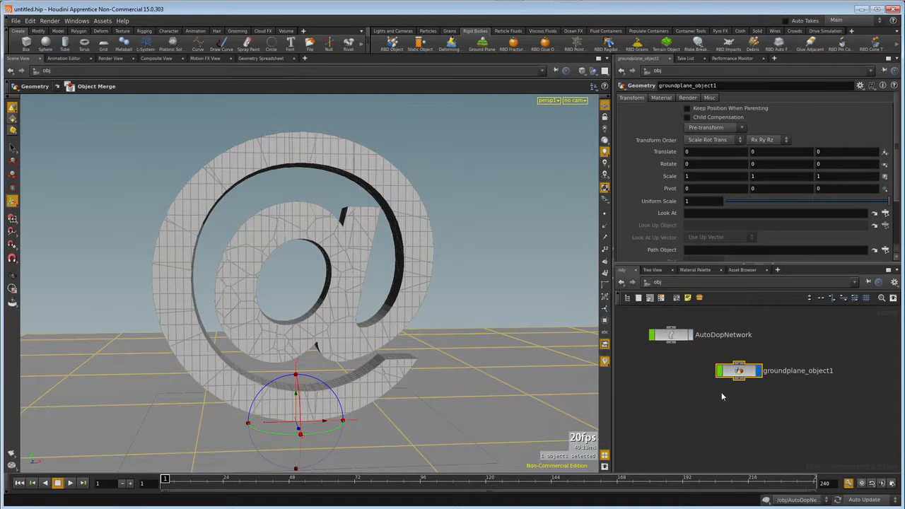
pyautogui.press('l')
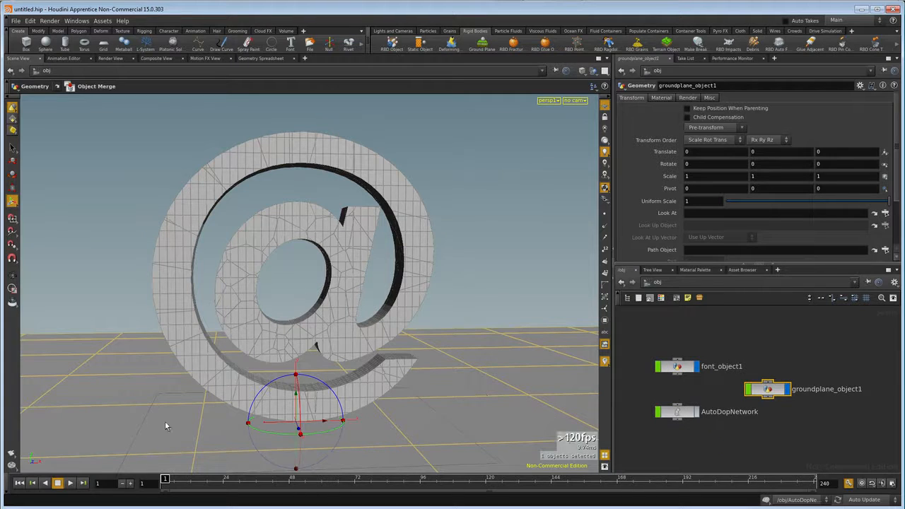
# Play the animation to check the scene with the ground plane, stop it, and return to frame 1.
pyautogui.click(70, 483)
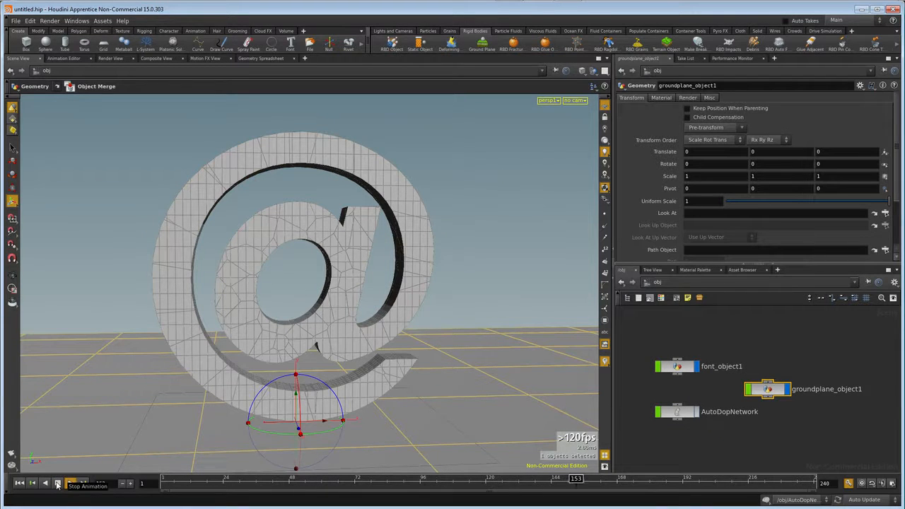
pyautogui.click(58, 485)
pyautogui.click(19, 483)
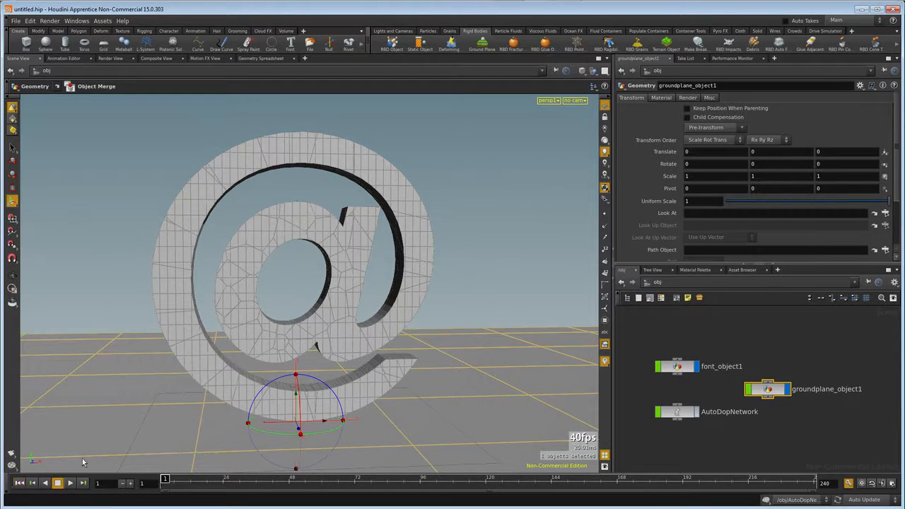
# Turn font_object1 into an RBD Fractured Object for the simulation.
pyautogui.click(676, 367)
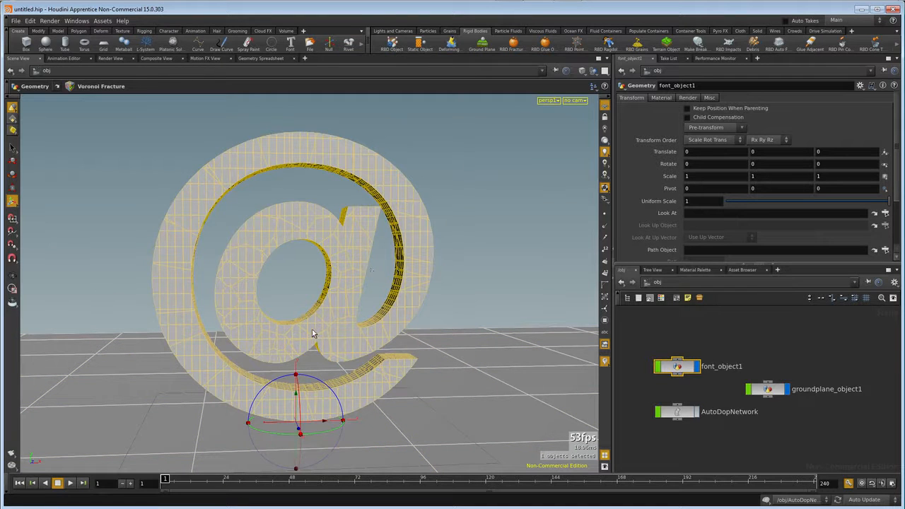
pyautogui.click(514, 47)
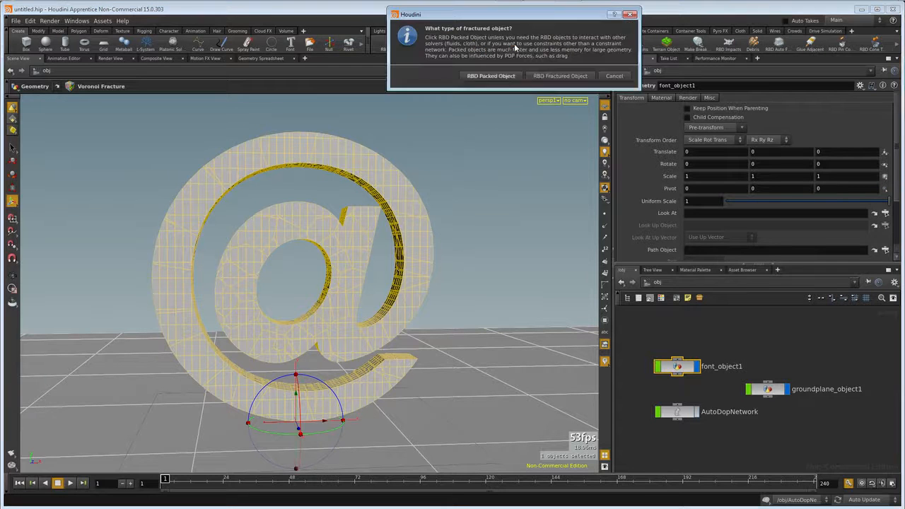
pyautogui.click(565, 80)
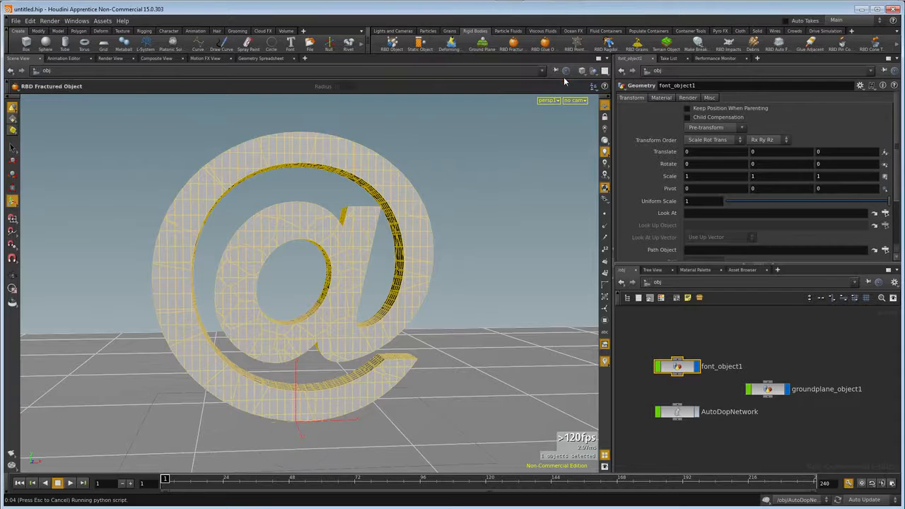
# Play the rigid-body simulation to watch how the fractured @ behaves, and rewind to frame 1.
pyautogui.click(70, 484)
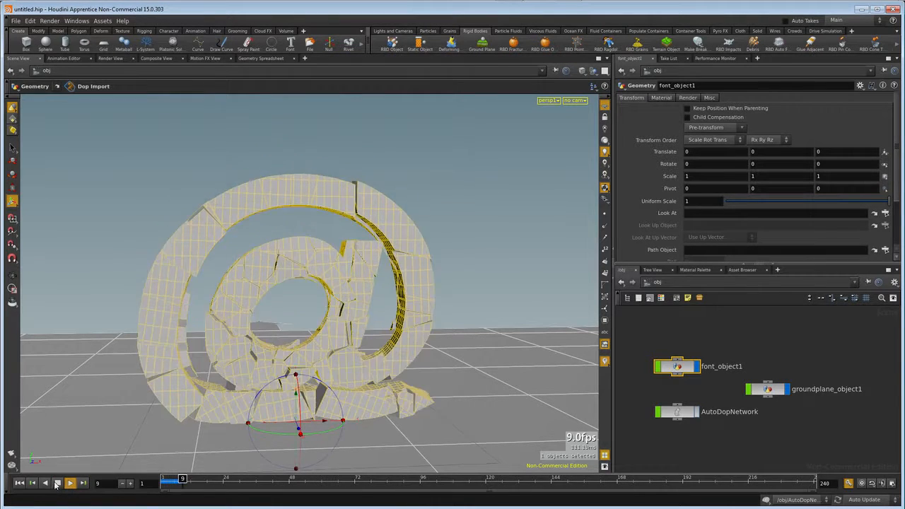
pyautogui.click(57, 483)
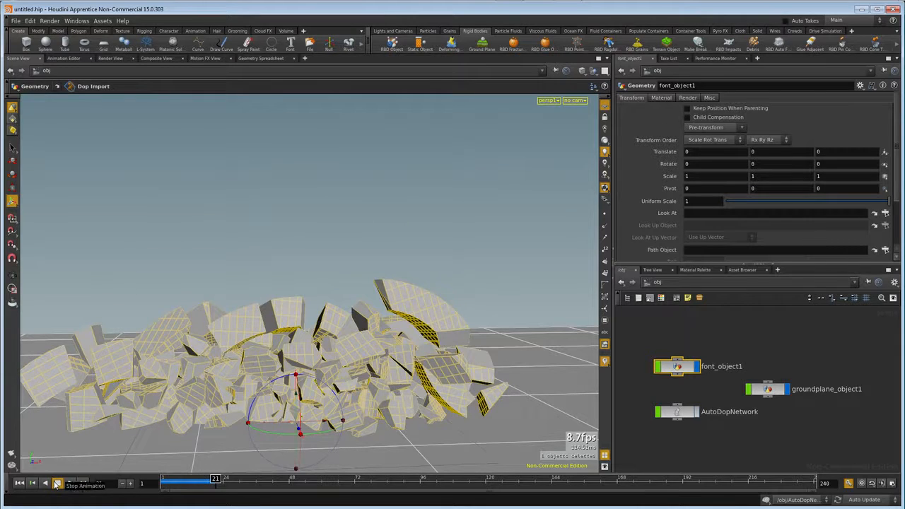
pyautogui.click(20, 484)
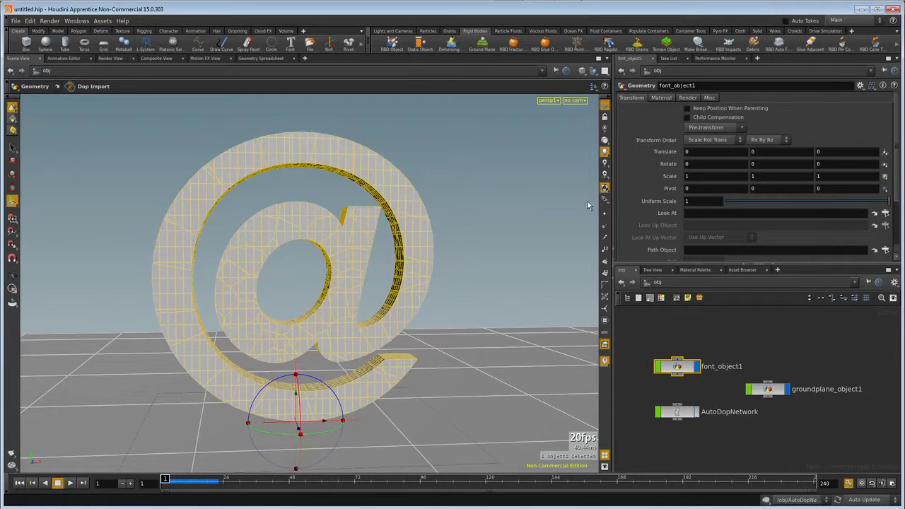
# Glue the adjacent fractured pieces of the @ together and play a test simulation, returning to frame 1.
pyautogui.click(812, 45)
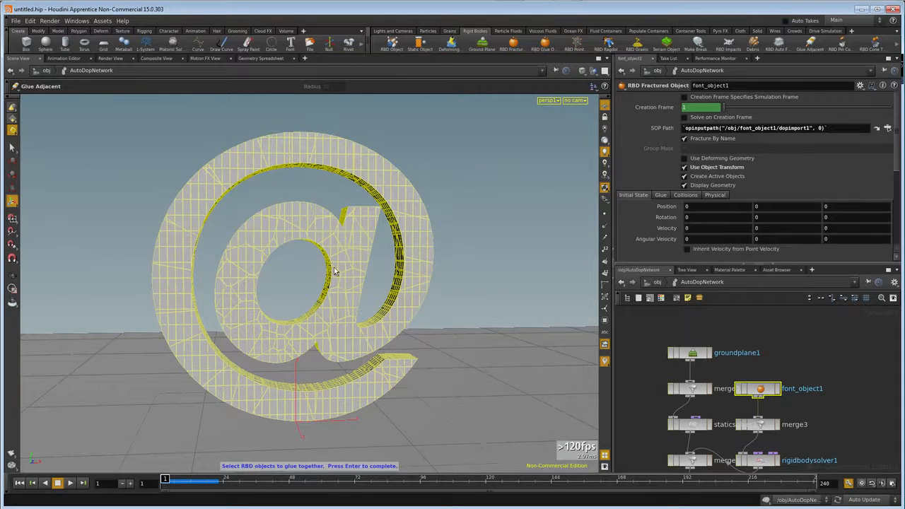
pyautogui.press('Return')
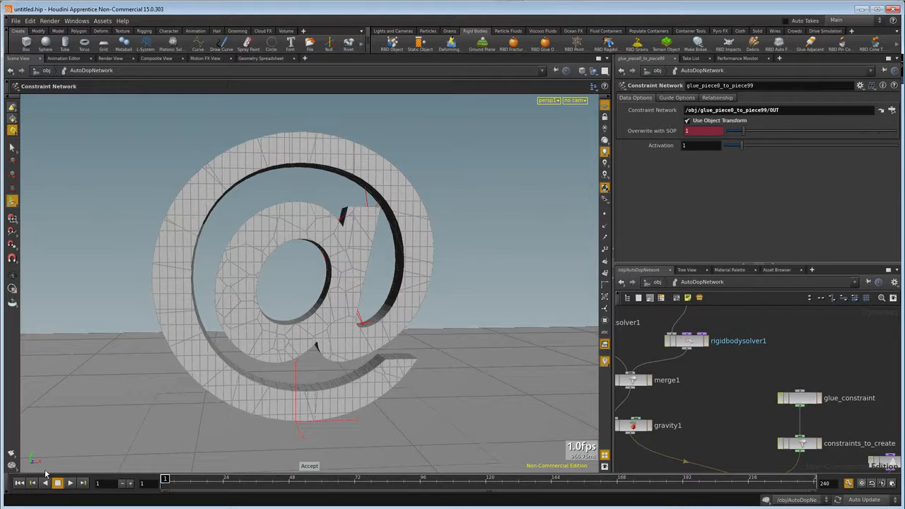
pyautogui.click(70, 483)
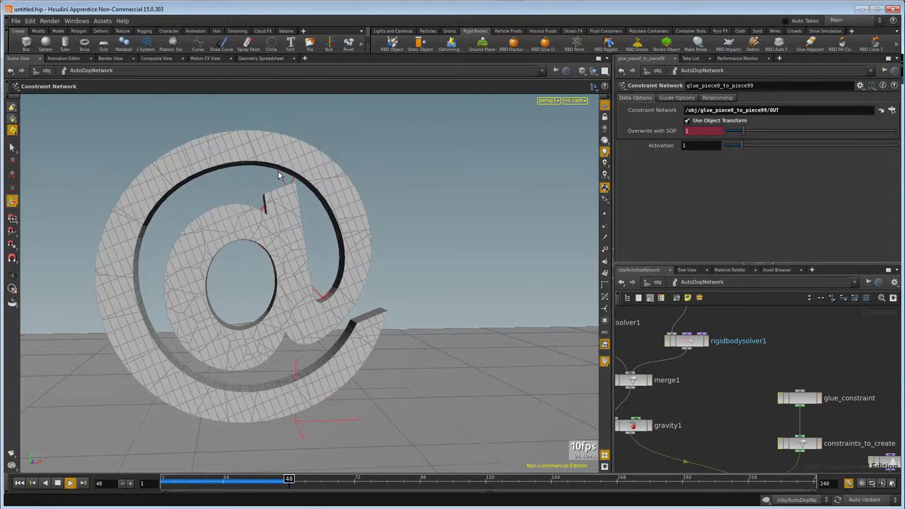
pyautogui.click(57, 482)
pyautogui.click(19, 482)
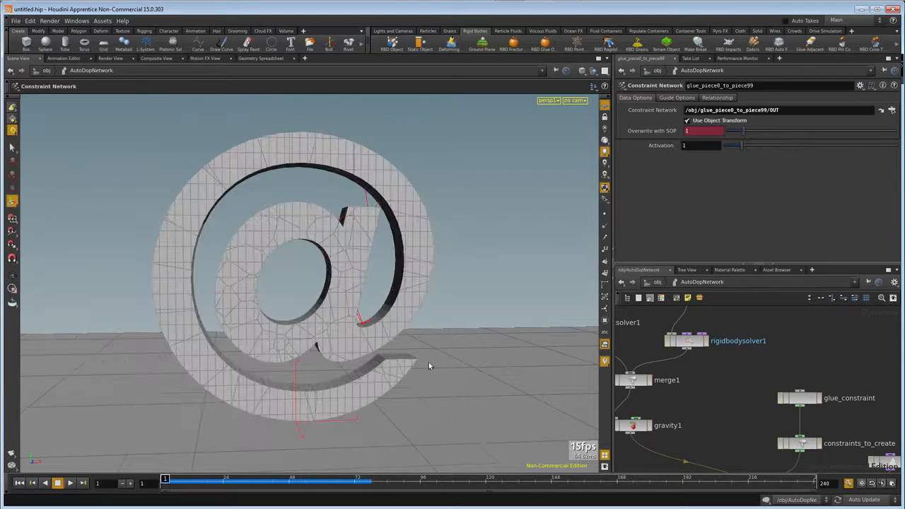
# Try a strength of 100 on glue_constraint and test the simulation, returning to frame 1.
pyautogui.click(787, 401)
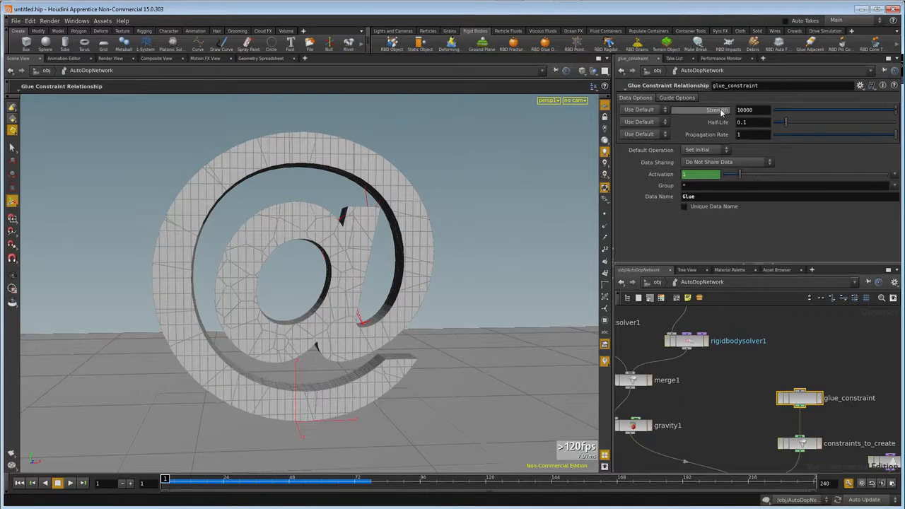
pyautogui.doubleClick(760, 109)
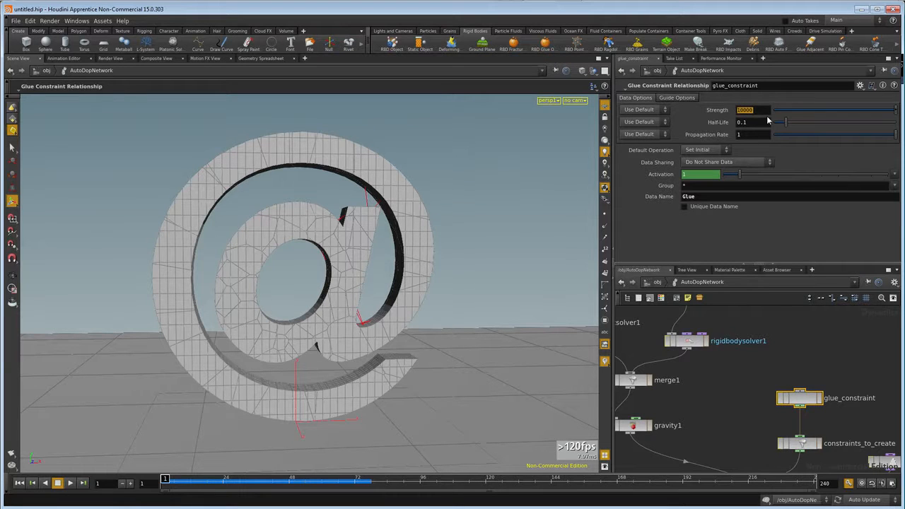
pyautogui.write('10')
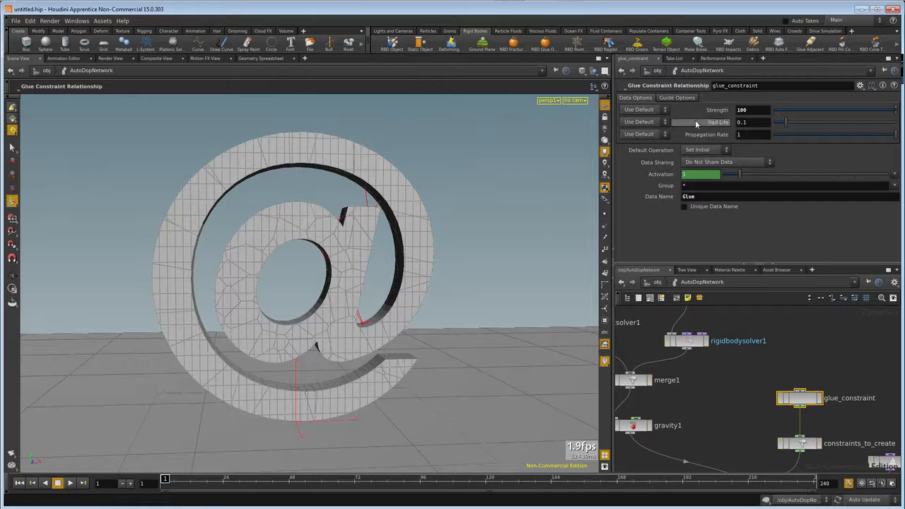
pyautogui.click(71, 482)
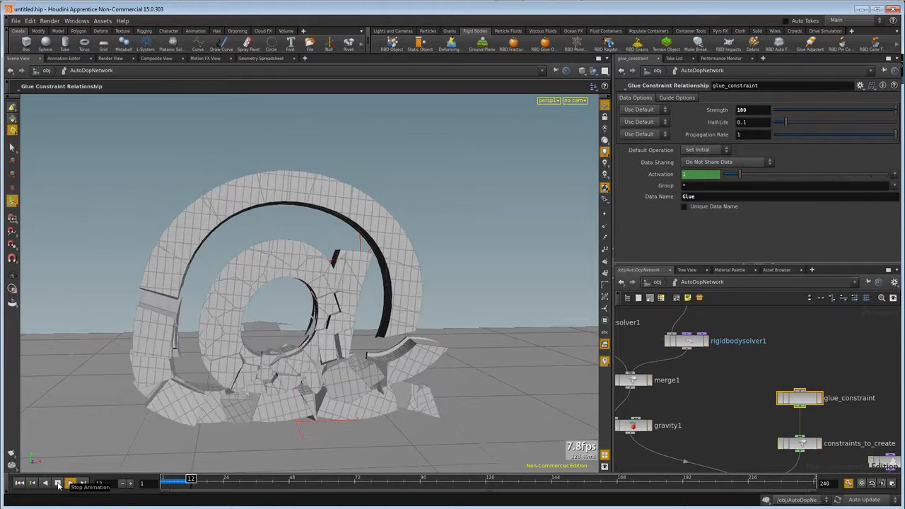
pyautogui.click(58, 483)
pyautogui.click(24, 483)
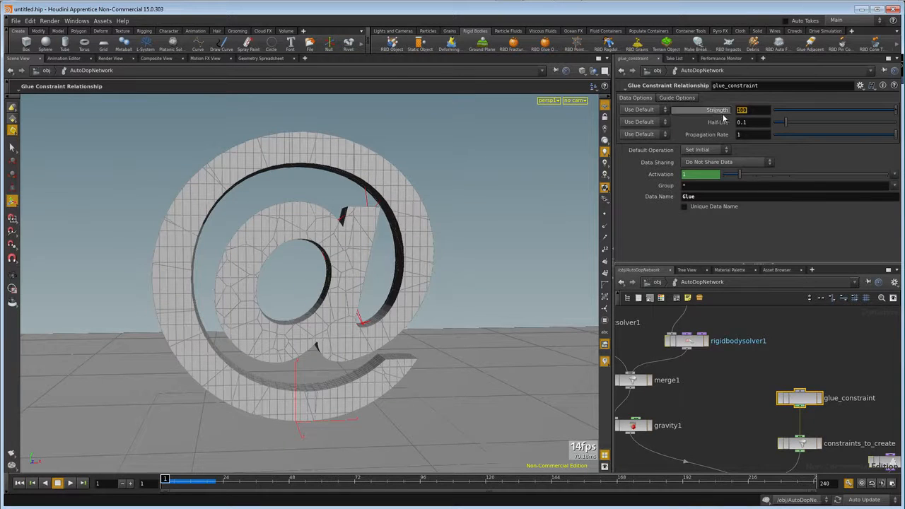
# Set glue_constraint's strength to 360 and replay the simulation to check the breakage, rewinding to frame 1.
pyautogui.write('60')
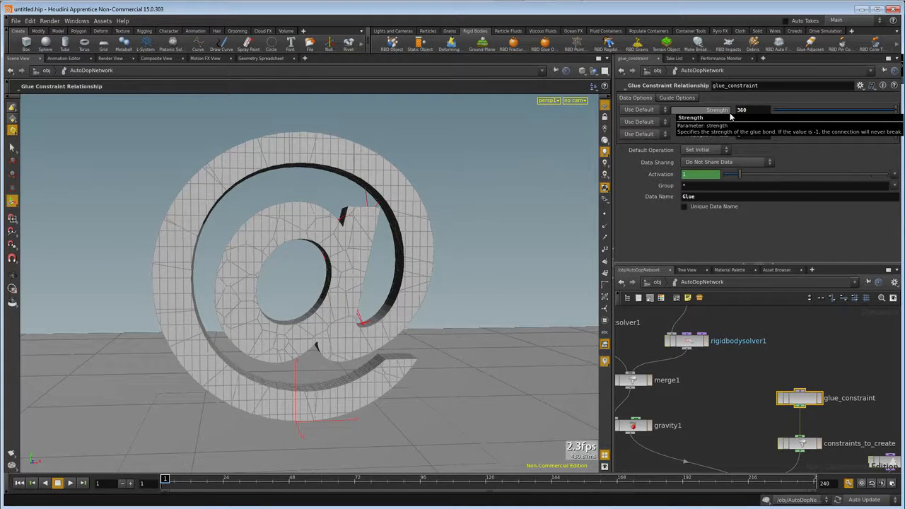
pyautogui.press('Return')
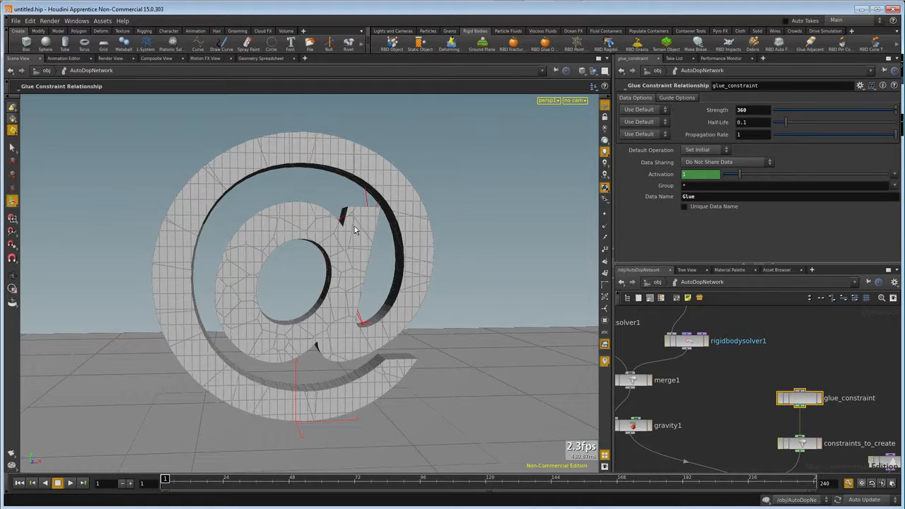
pyautogui.click(69, 483)
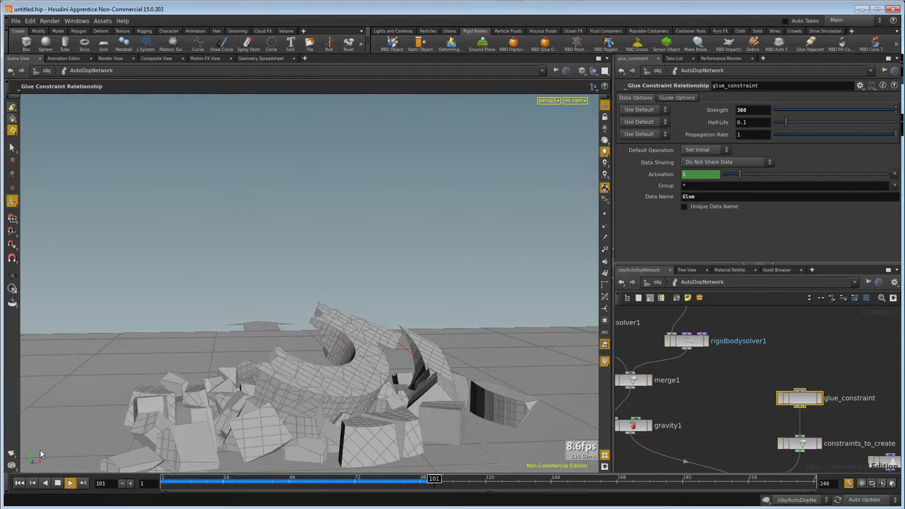
pyautogui.click(59, 483)
pyautogui.click(20, 483)
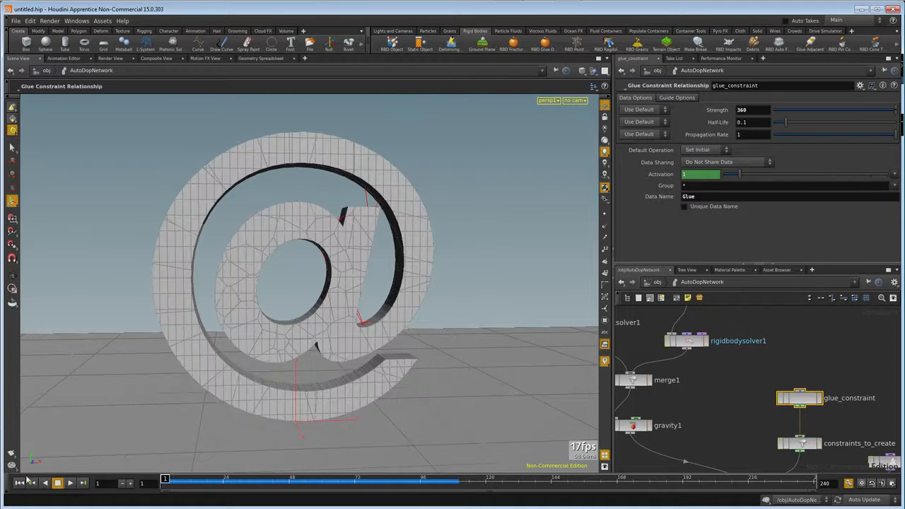
# Set glue_constraint's strength to 290, play the simulation and stop it to inspect the broken pieces.
pyautogui.doubleClick(742, 109)
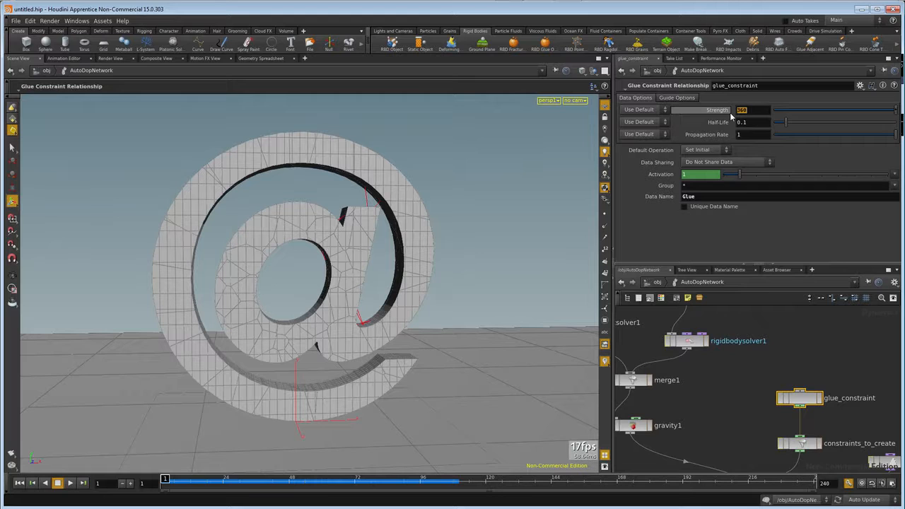
pyautogui.write('290')
pyautogui.press('Return')
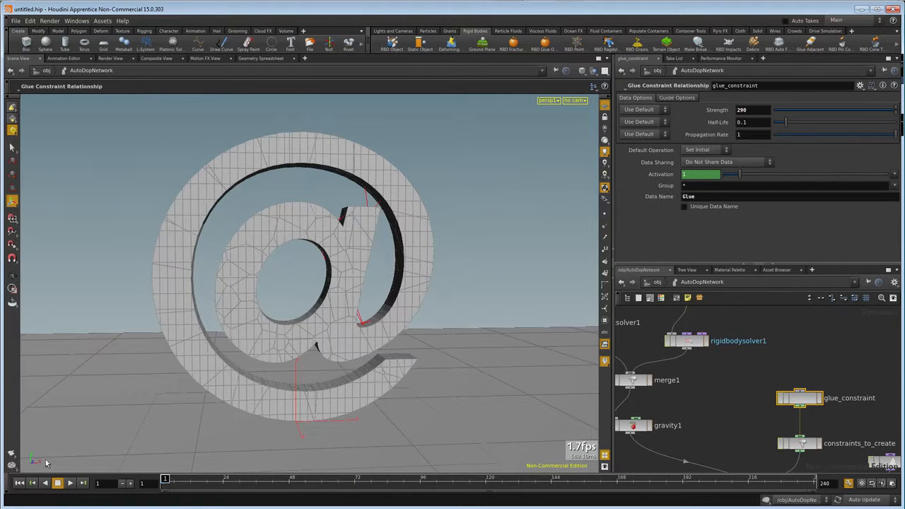
pyautogui.click(69, 483)
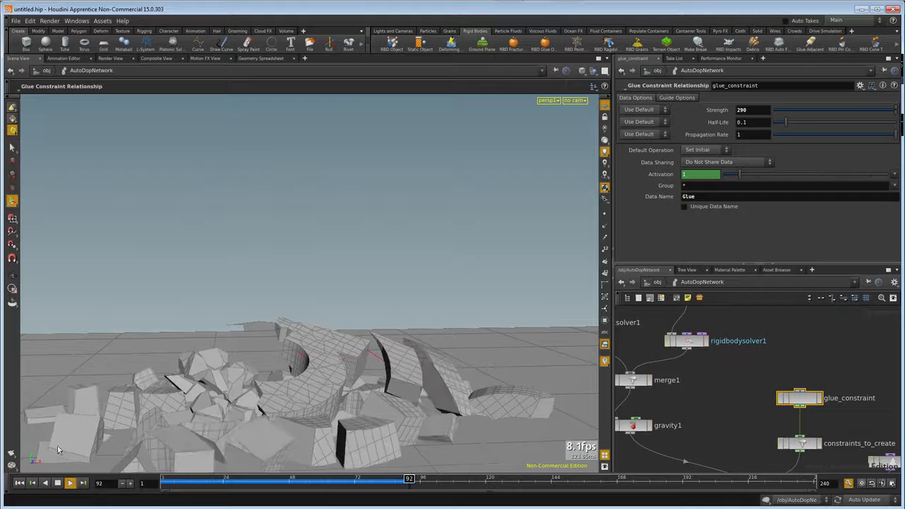
pyautogui.click(57, 483)
pyautogui.moveTo(294, 397); pyautogui.dragTo(315, 330)
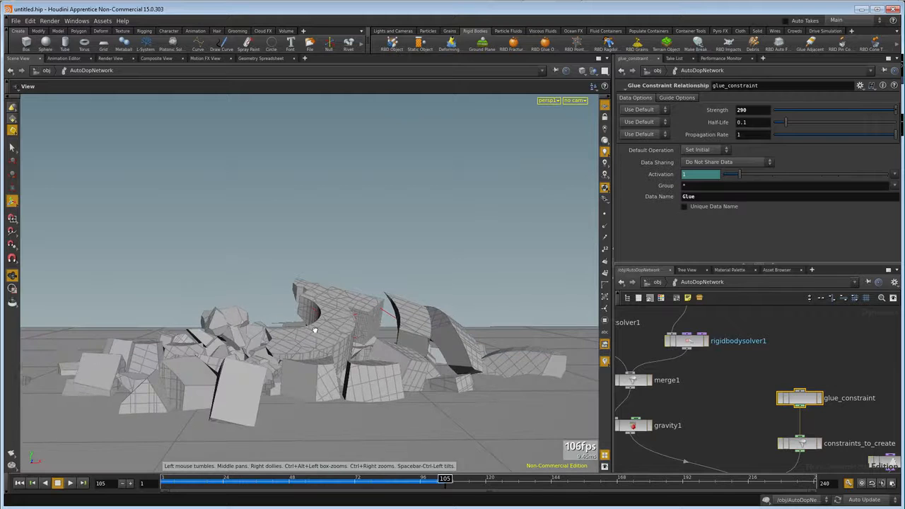
# Return to the object level, rewind to frame 1 and add Debris emission to font_object1.
pyautogui.click(654, 283)
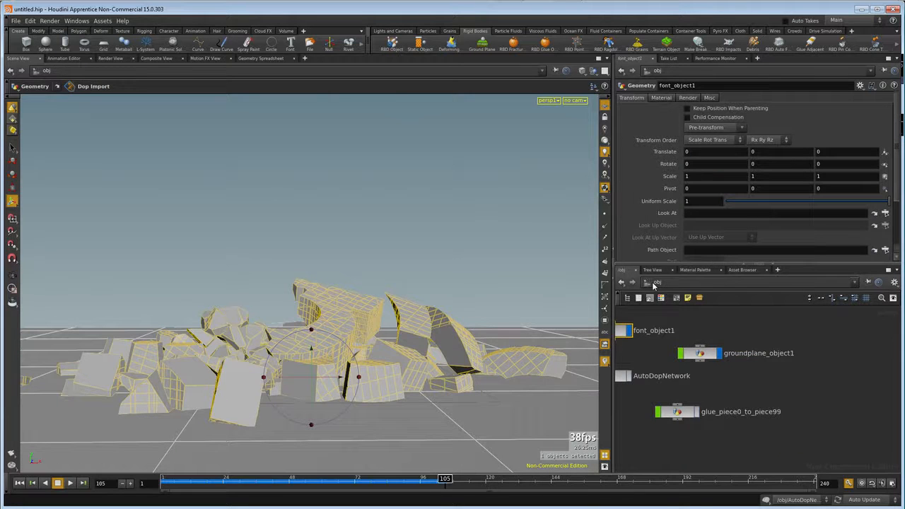
pyautogui.moveTo(704, 396); pyautogui.dragTo(783, 403, button='middle')
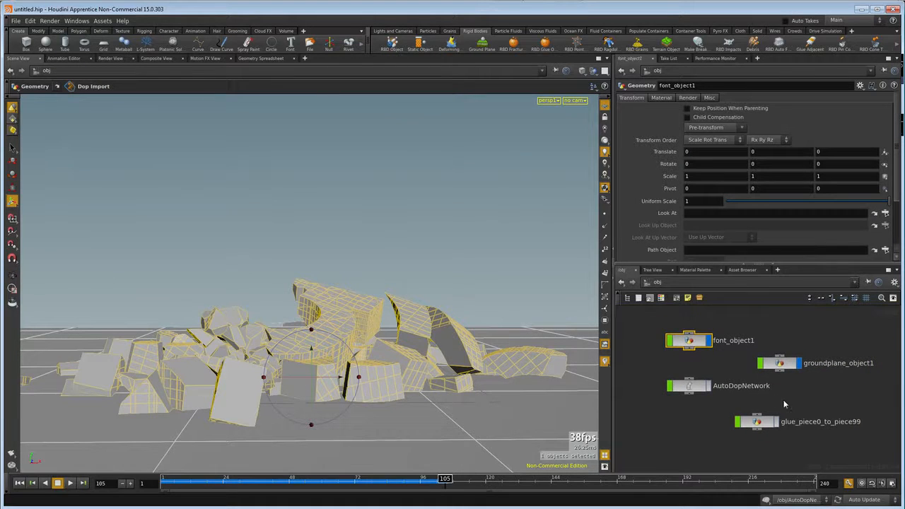
pyautogui.click(20, 483)
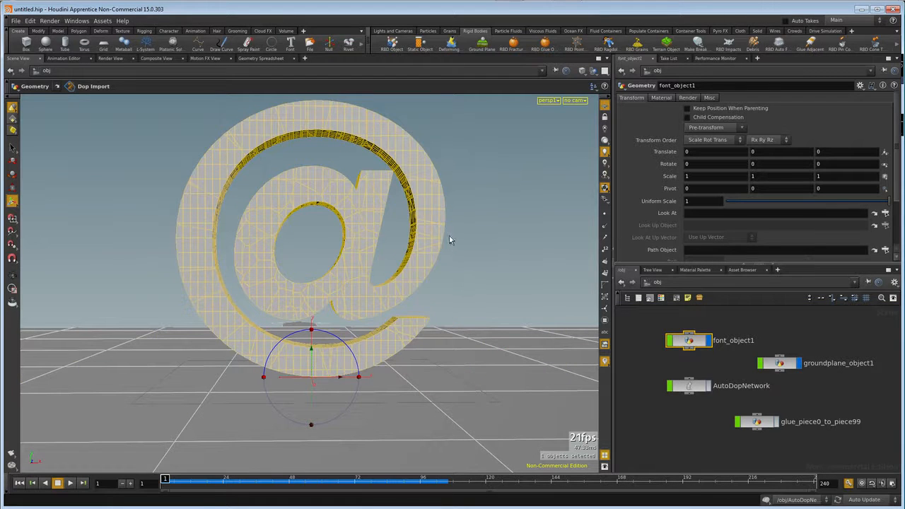
pyautogui.click(754, 45)
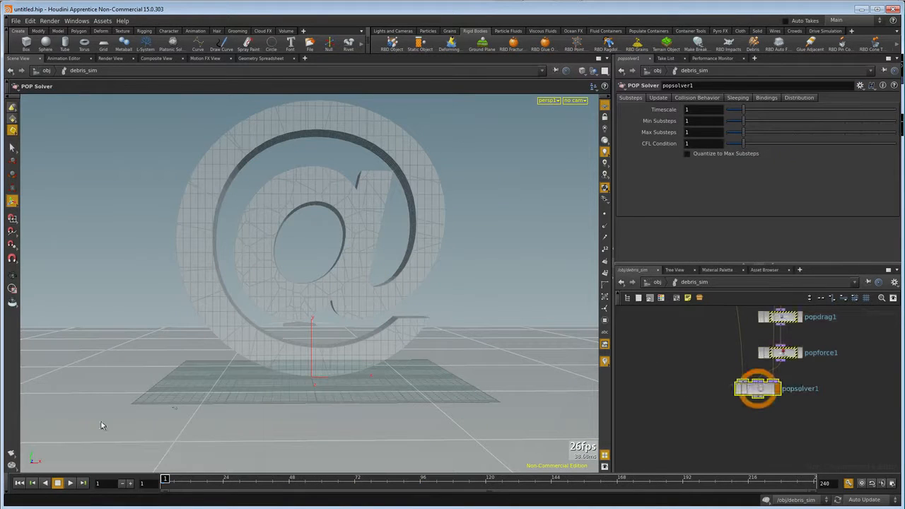
# Play the debris simulation to watch the emitted particles, and rewind to frame 1.
pyautogui.click(70, 484)
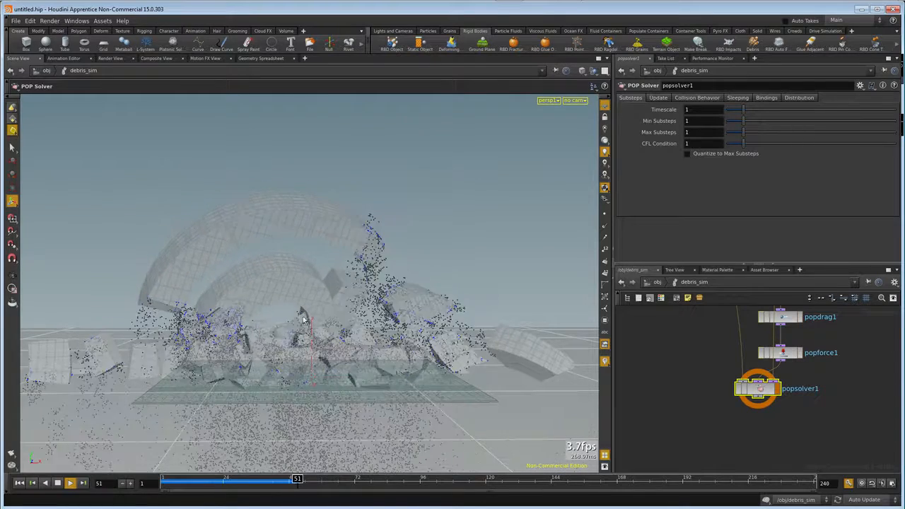
pyautogui.click(57, 483)
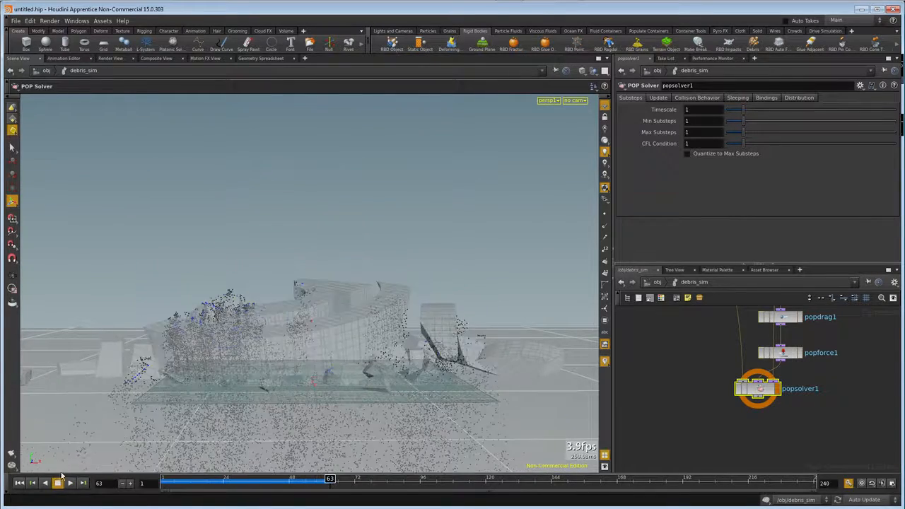
pyautogui.click(20, 483)
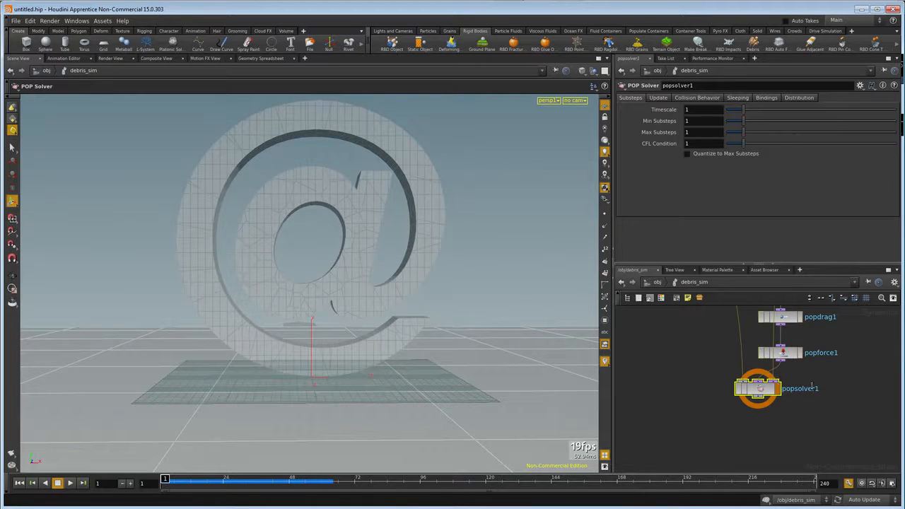
# Lay out the debris_sim network and set popsource1's constant birth rate and constant activation to 0.
pyautogui.scroll(-5, 792, 377)
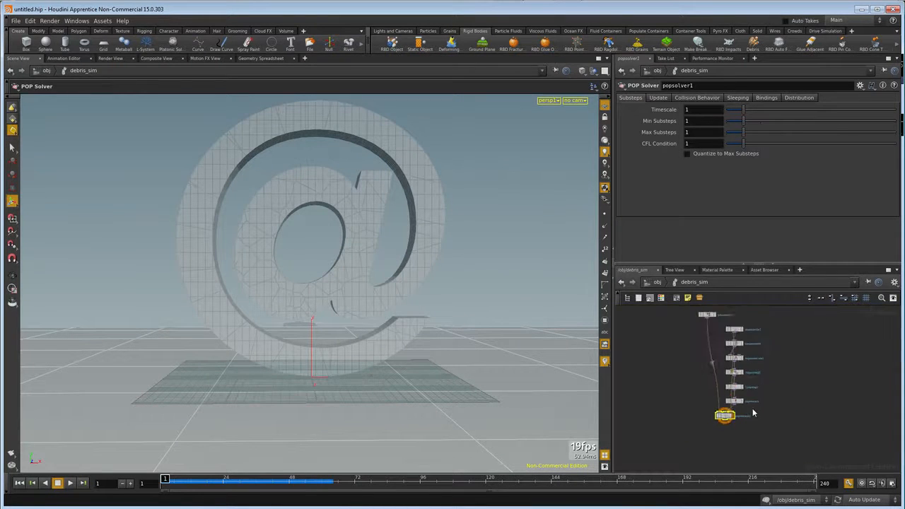
pyautogui.scroll(2, 753, 413)
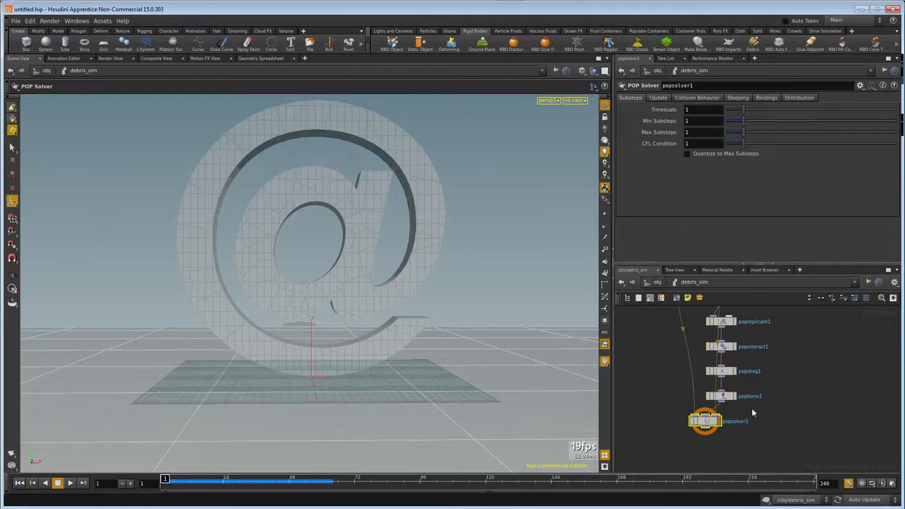
pyautogui.press('l')
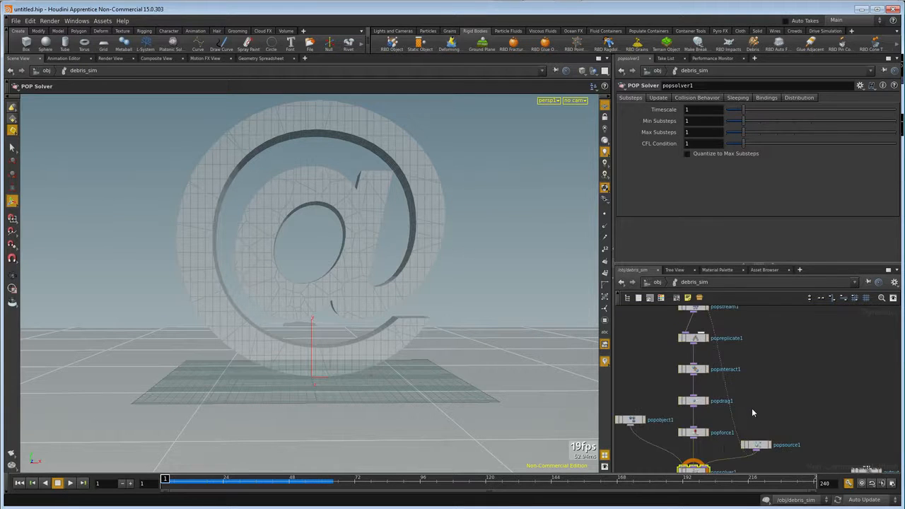
pyautogui.moveTo(787, 408); pyautogui.dragTo(821, 364, button='middle')
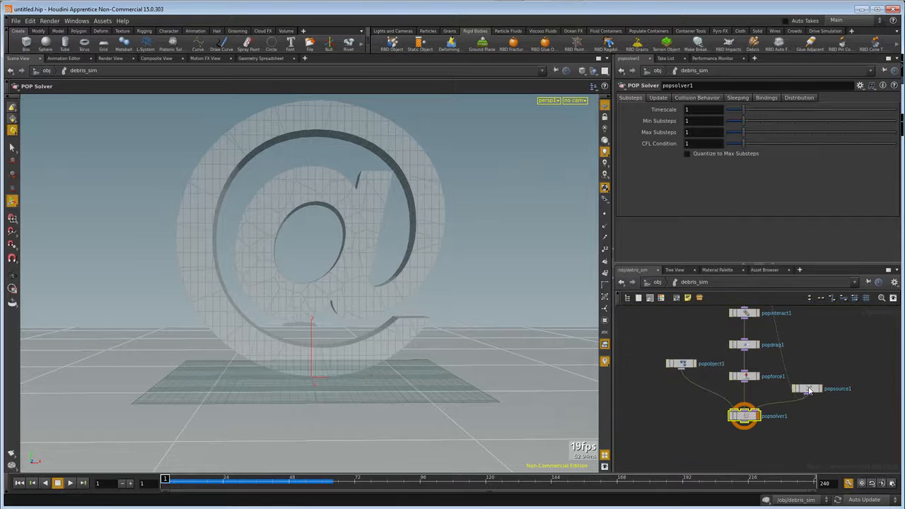
pyautogui.click(816, 389)
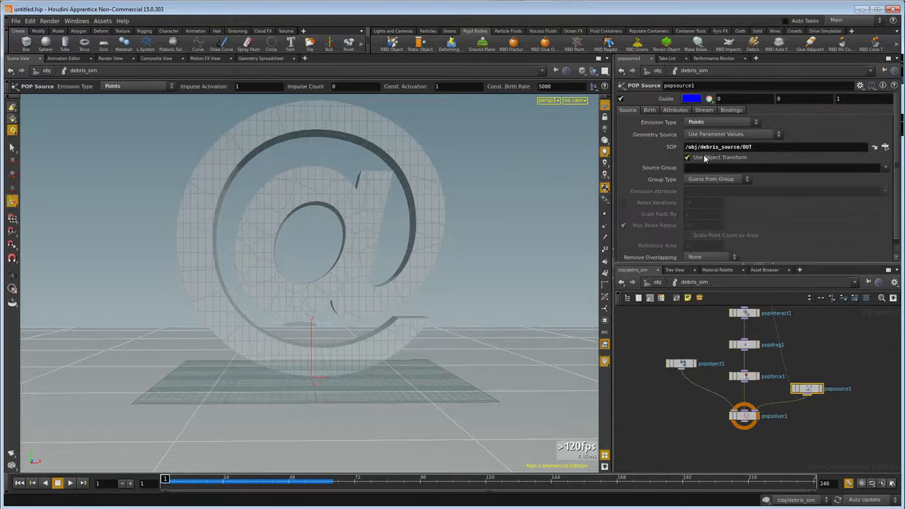
pyautogui.click(648, 110)
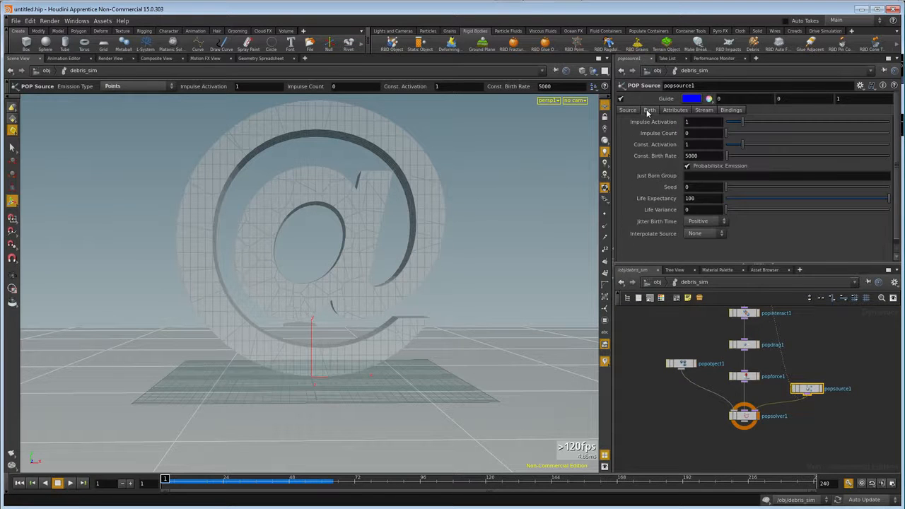
pyautogui.click(711, 155)
pyautogui.write('0')
pyautogui.press('Return')
pyautogui.click(681, 145)
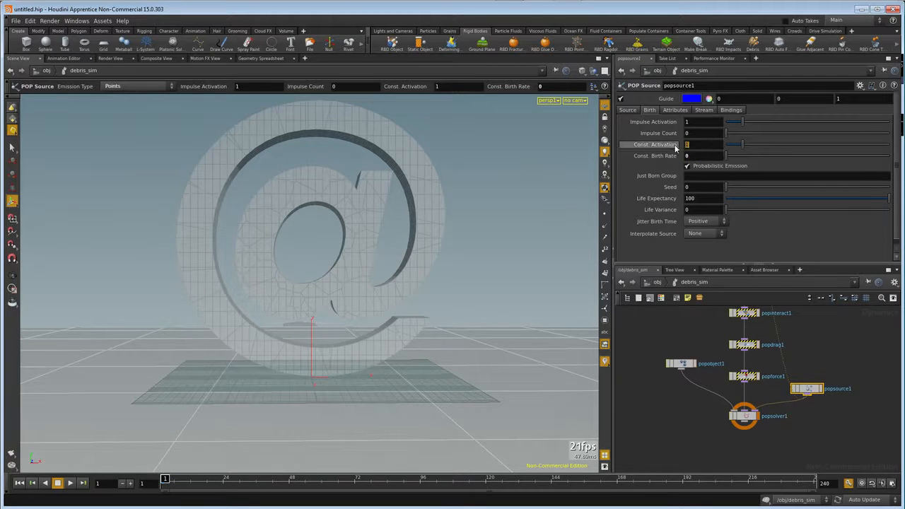
pyautogui.write('0')
pyautogui.press('Return')
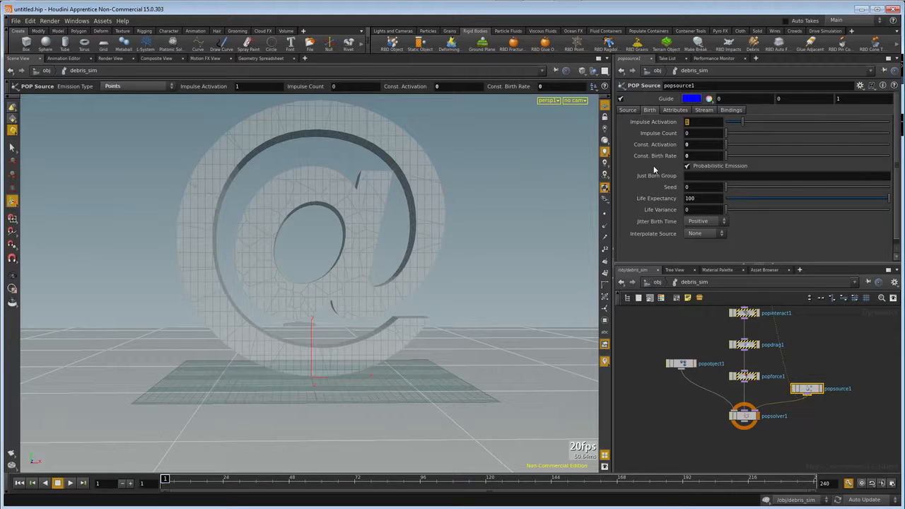
# Set popsource1's impulse activation to the expression if (($FF > 7 && $FF <48),0,1) and its impulse count to 90.
pyautogui.write('if ')
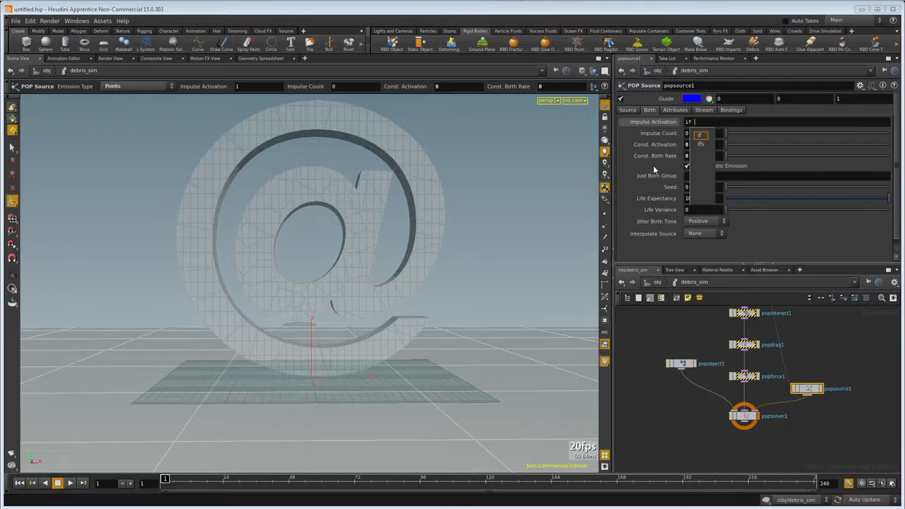
pyautogui.write('(($FF > 7 && $FF <48')
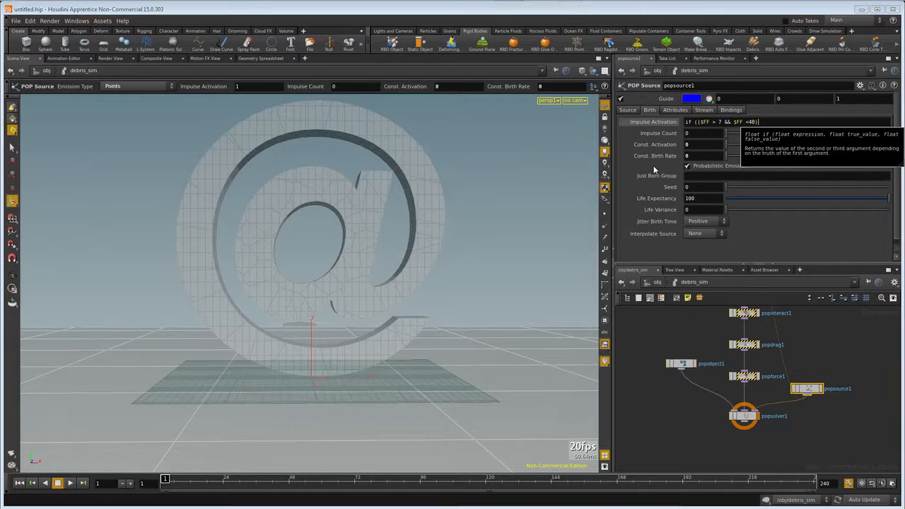
pyautogui.write(')')
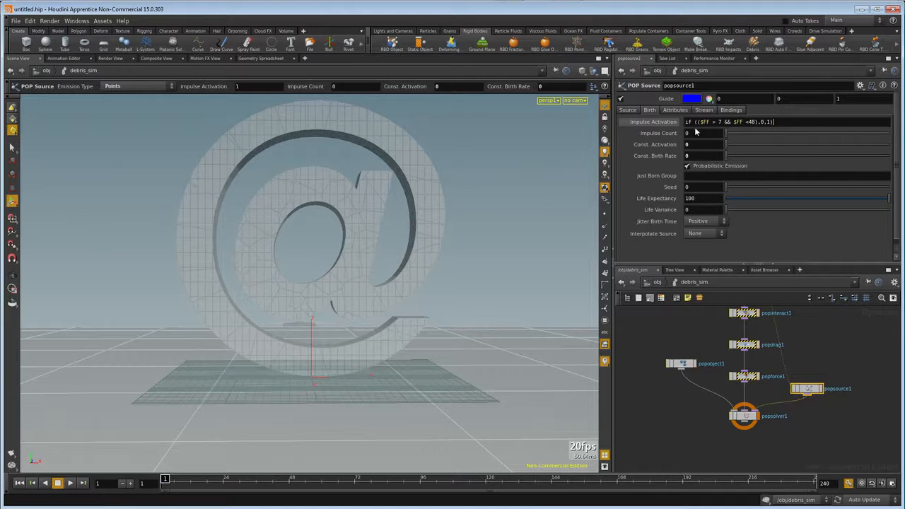
pyautogui.press('Return')
pyautogui.write('90')
pyautogui.press('Return')
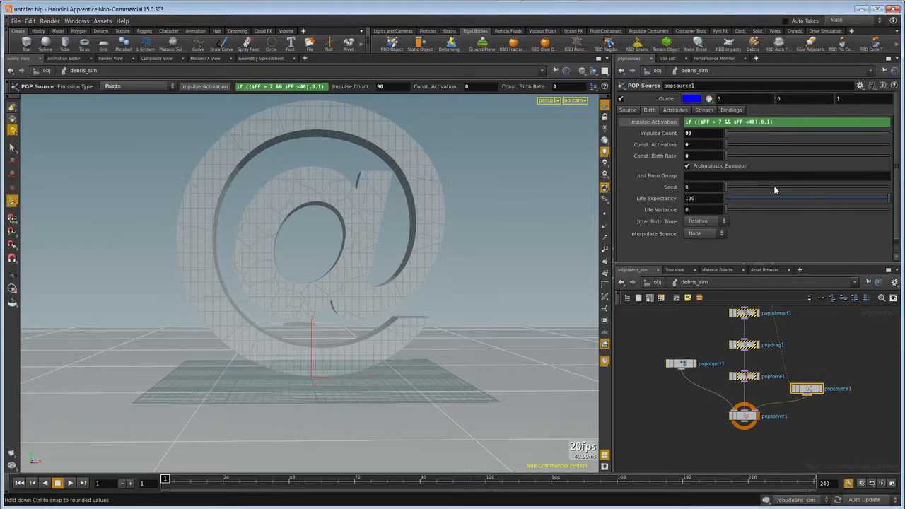
# Set the physical bounce of popobject1 to 0.18.
pyautogui.click(681, 364)
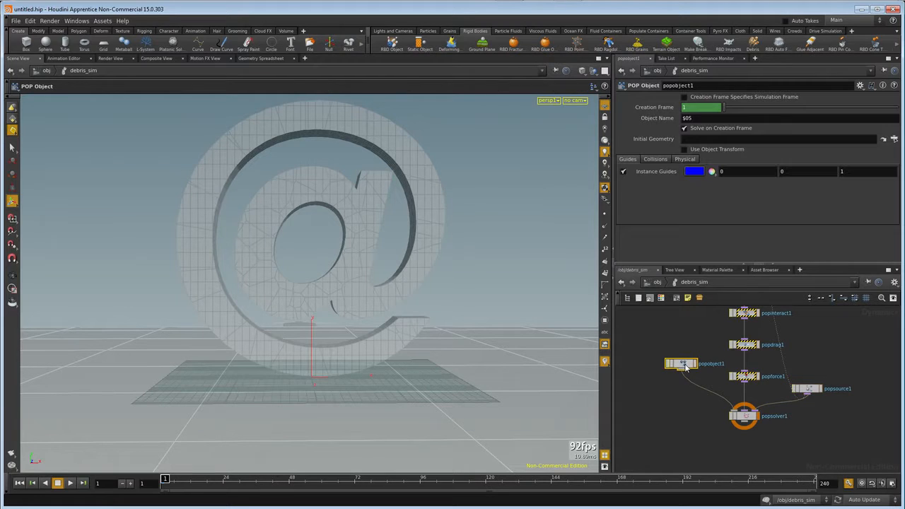
pyautogui.click(684, 159)
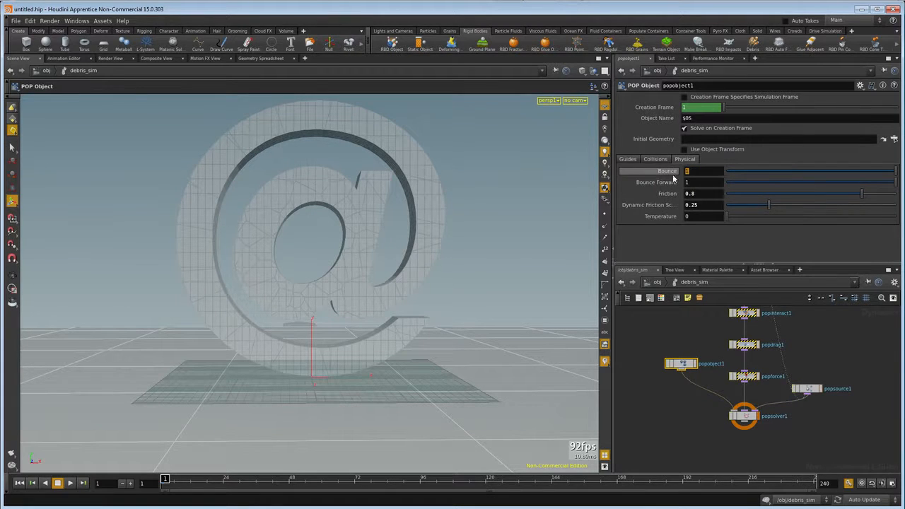
pyautogui.moveTo(664, 175)
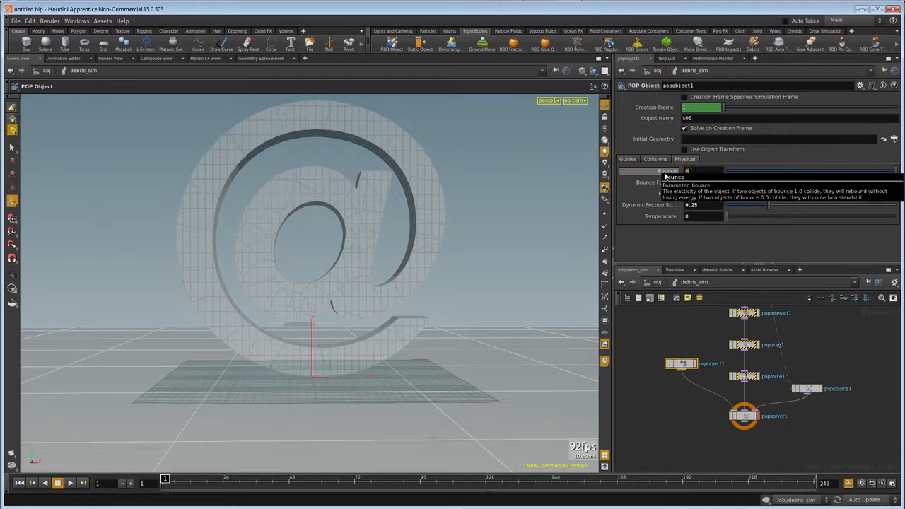
pyautogui.press('Return')
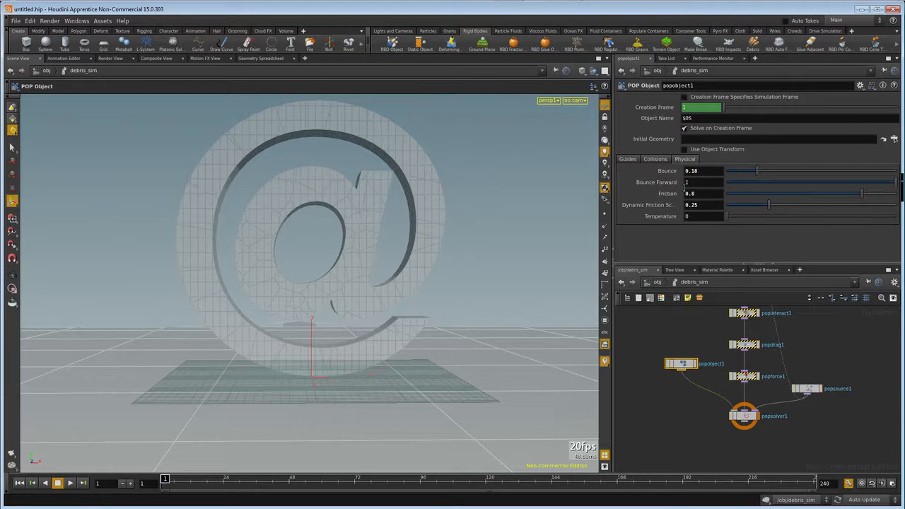
# Return to the object level, play the simulation to check the reduced debris, and rewind to frame 1.
pyautogui.click(658, 283)
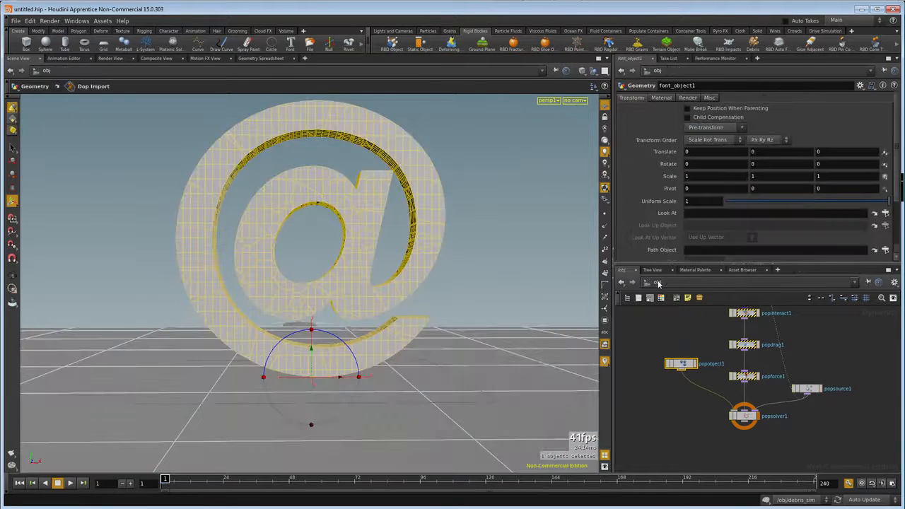
pyautogui.click(69, 483)
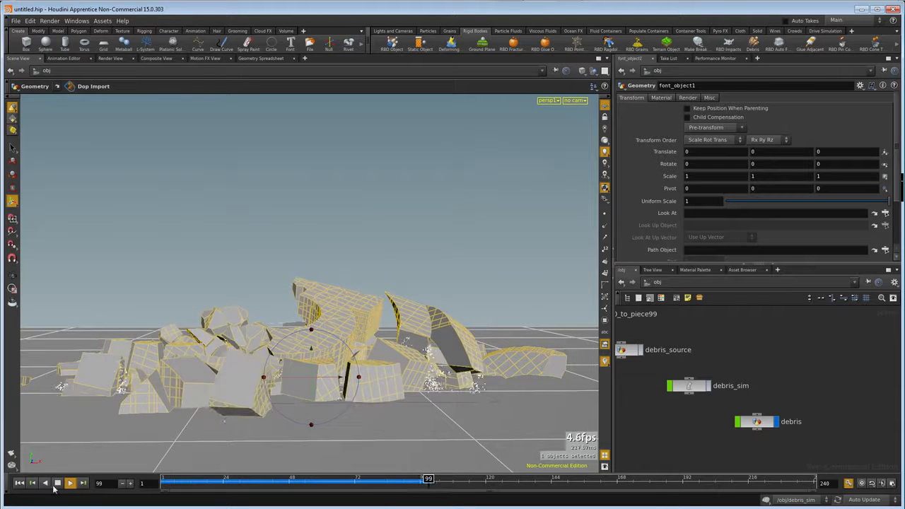
pyautogui.click(32, 482)
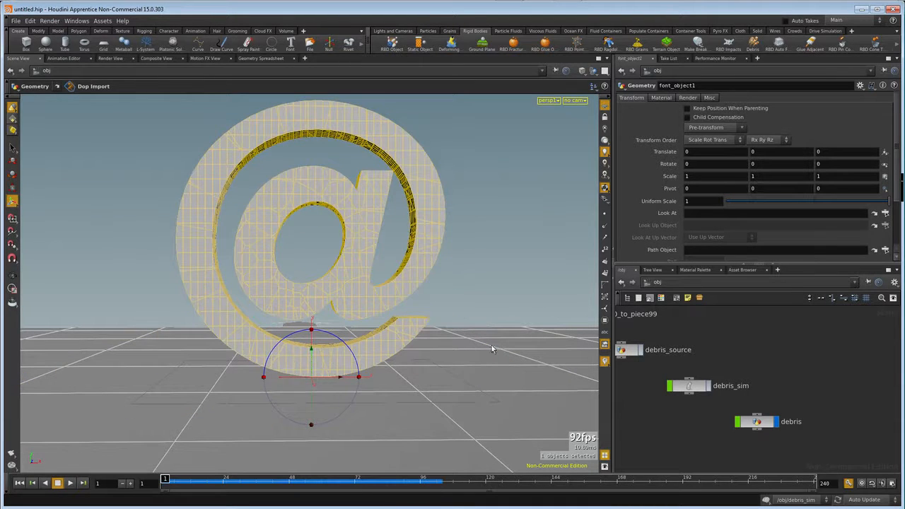
# Lay out the object-level nodes and apply the Billowy Smoke pyro effect to debris_source.
pyautogui.press('l')
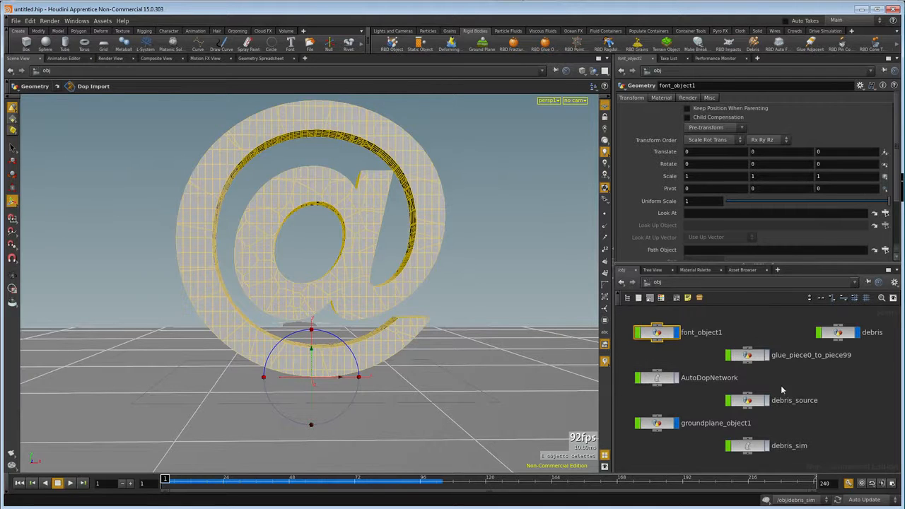
pyautogui.click(753, 401)
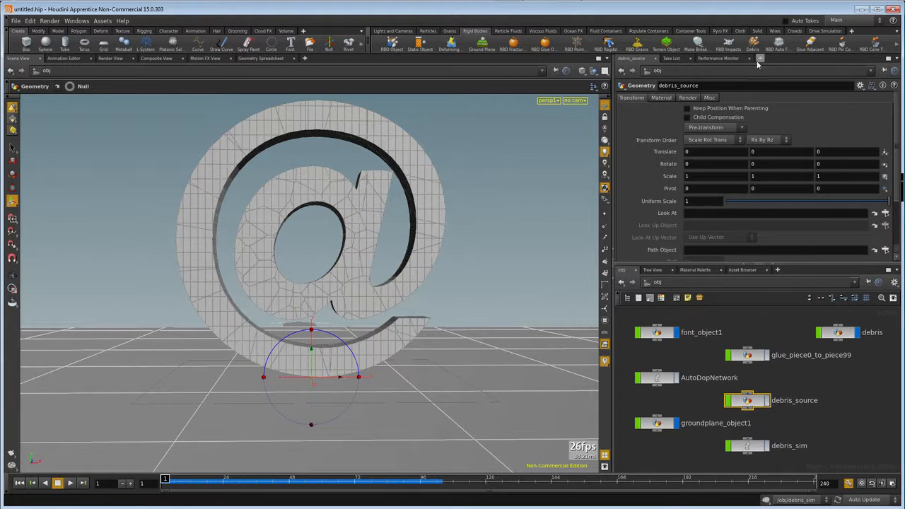
pyautogui.click(720, 31)
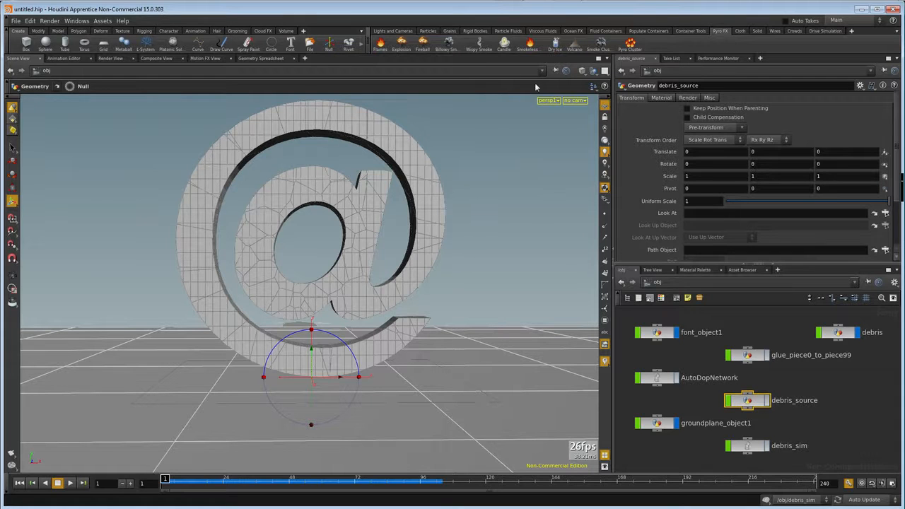
pyautogui.click(450, 45)
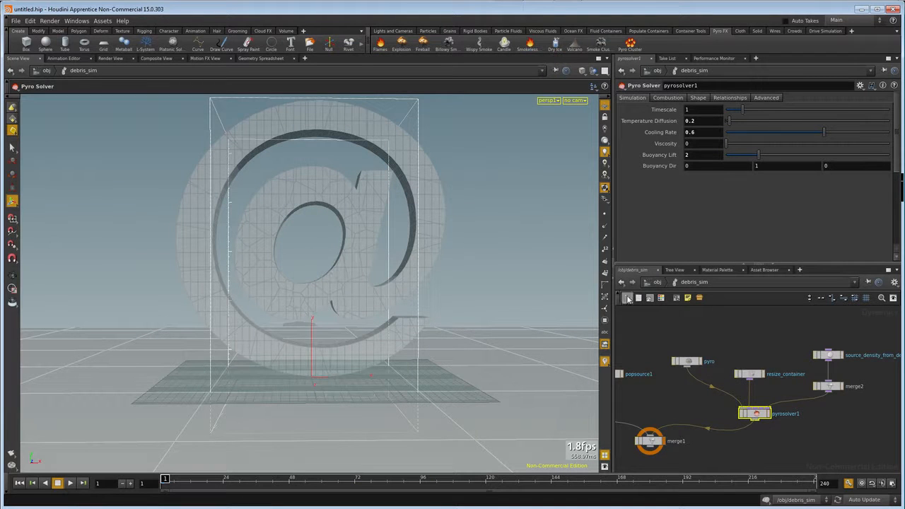
# Play the debris_sim simulation from frame 1 to frame 73 and examine the smoke and debris around the ground.
pyautogui.moveTo(665, 332); pyautogui.dragTo(848, 417)
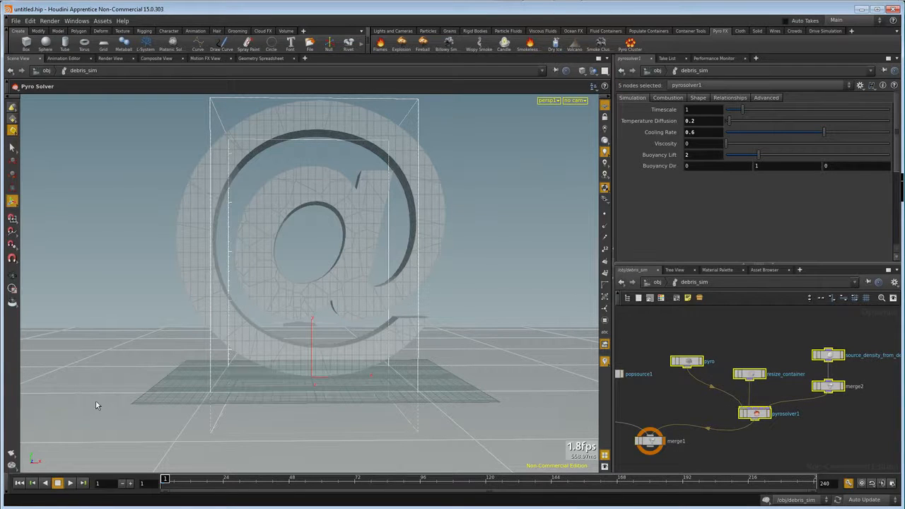
pyautogui.click(19, 485)
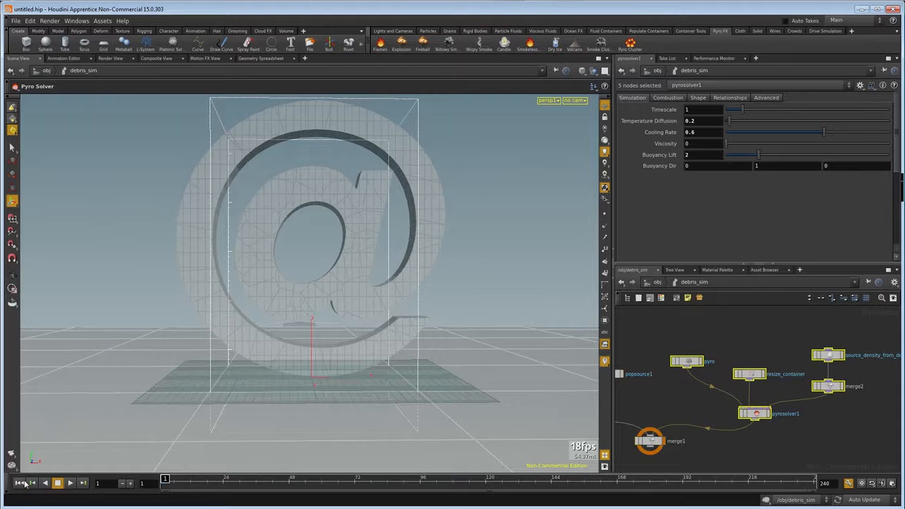
pyautogui.click(70, 484)
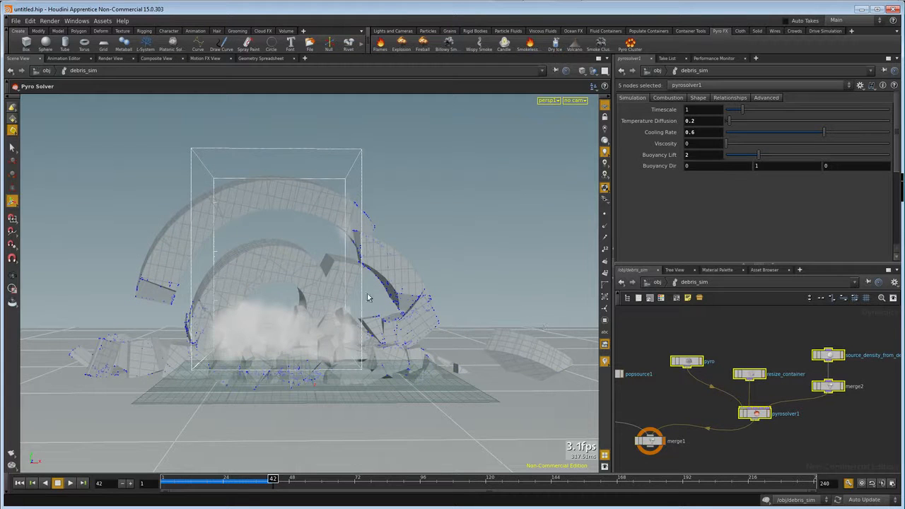
pyautogui.click(69, 484)
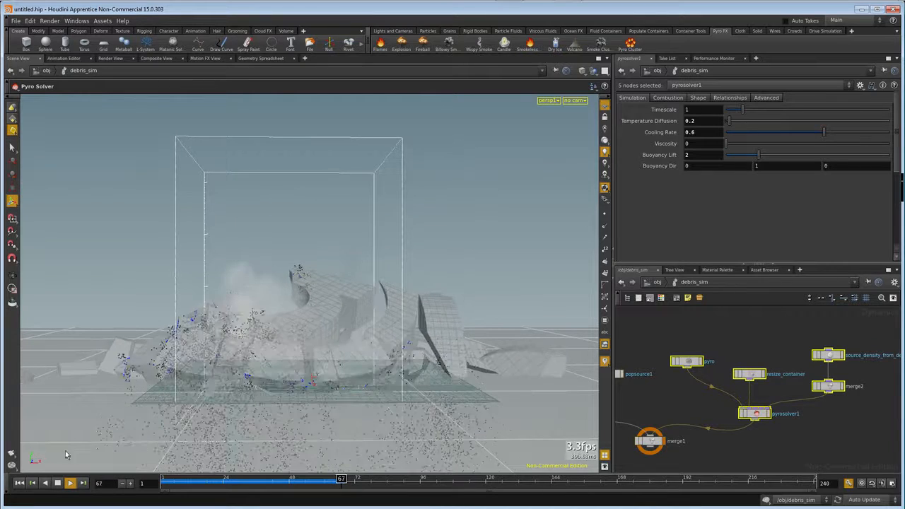
pyautogui.click(60, 484)
pyautogui.scroll(-6, 322, 341)
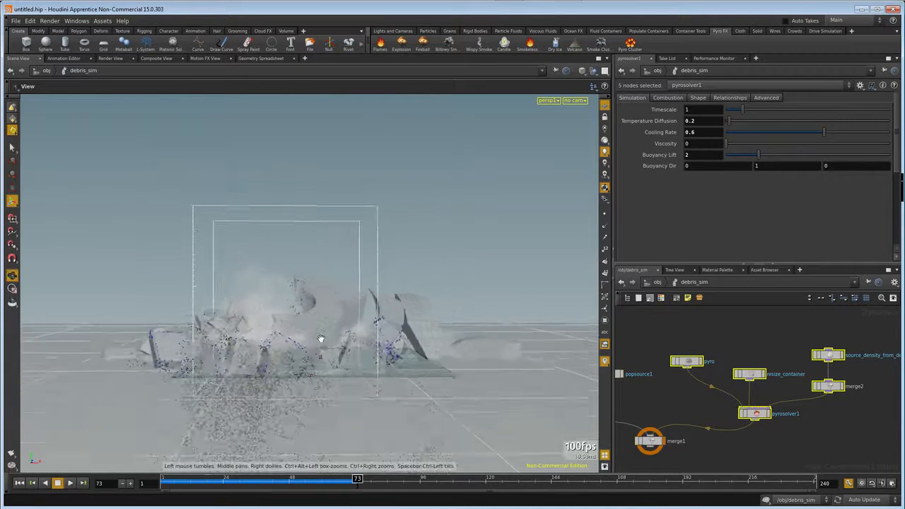
pyautogui.moveTo(322, 340)
pyautogui.mouseDown()
pyautogui.moveTo(342, 360)
pyautogui.moveTo(331, 311)
pyautogui.moveTo(326, 330)
pyautogui.moveTo(316, 324)
pyautogui.moveTo(329, 327)
pyautogui.mouseUp()
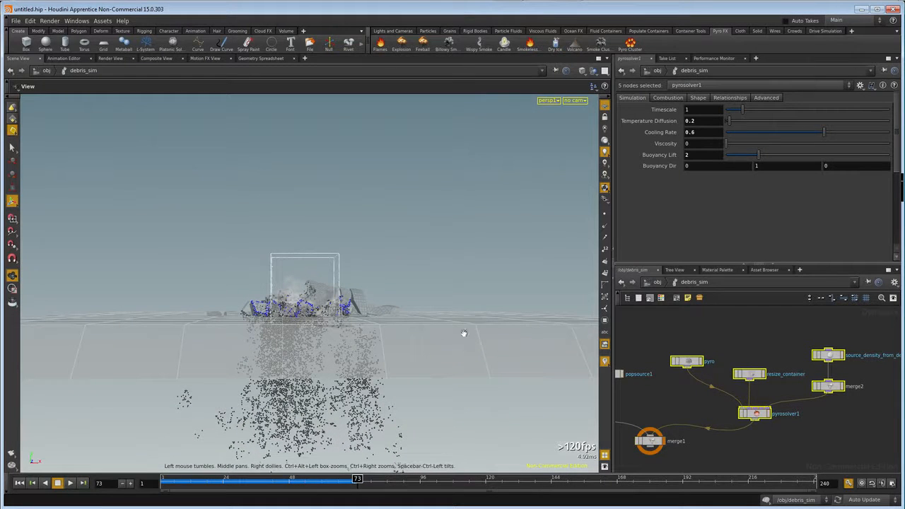
# Return to the object level and reopen debris_sim to examine its whole node network.
pyautogui.click(645, 285)
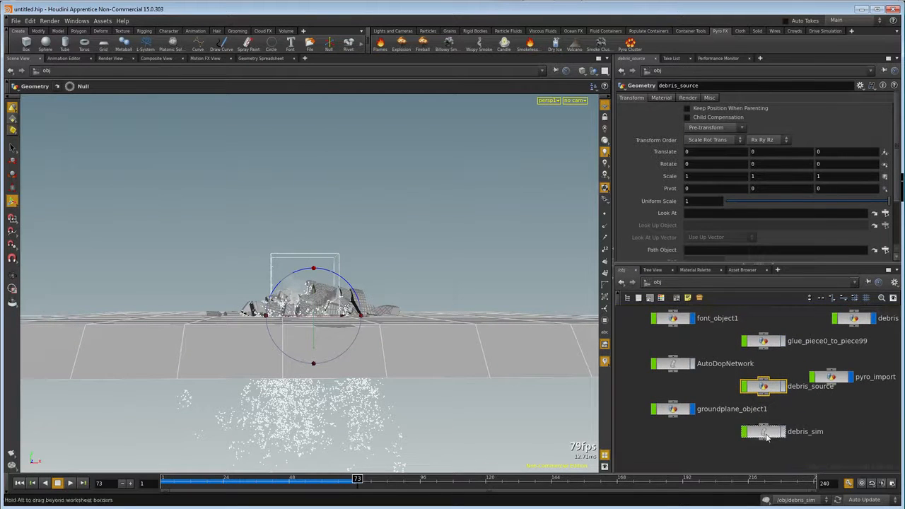
pyautogui.doubleClick(770, 435)
pyautogui.moveTo(724, 439); pyautogui.dragTo(859, 420, button='middle')
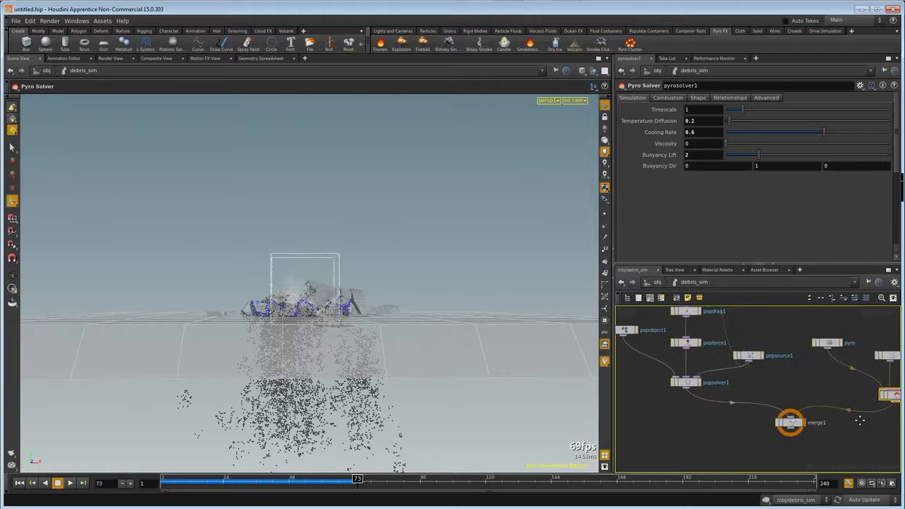
pyautogui.scroll(-4, 716, 402)
pyautogui.moveTo(686, 407); pyautogui.dragTo(692, 405, button='middle')
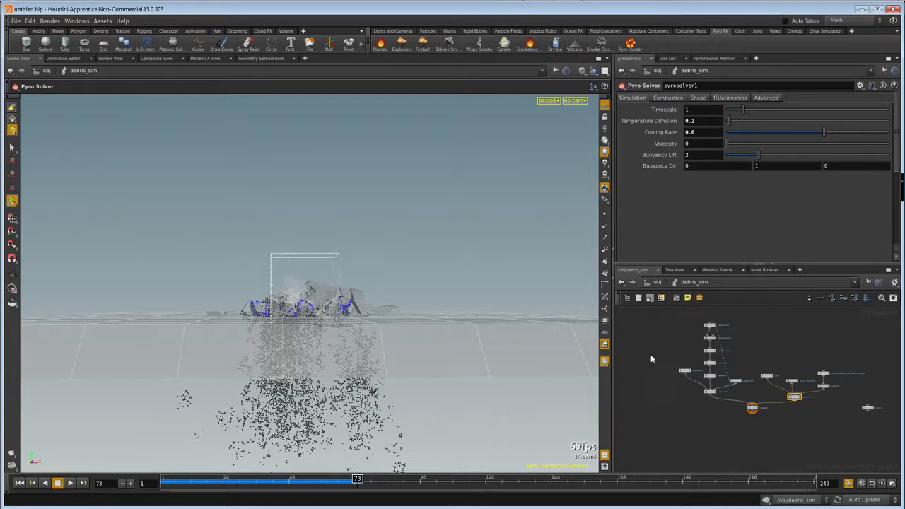
# Copy the ground plane, its merge, staticsolver1 and merge1 nodes from AutoDopNetwork.
pyautogui.click(655, 284)
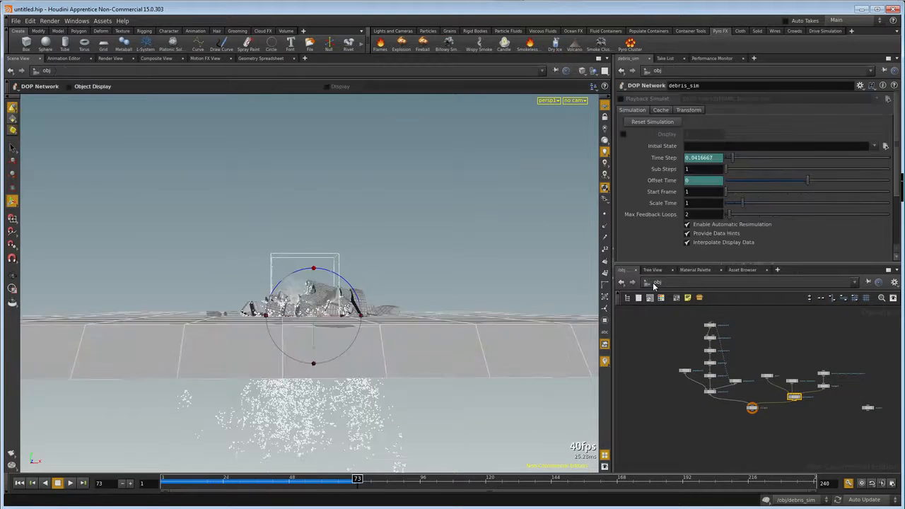
pyautogui.doubleClick(683, 367)
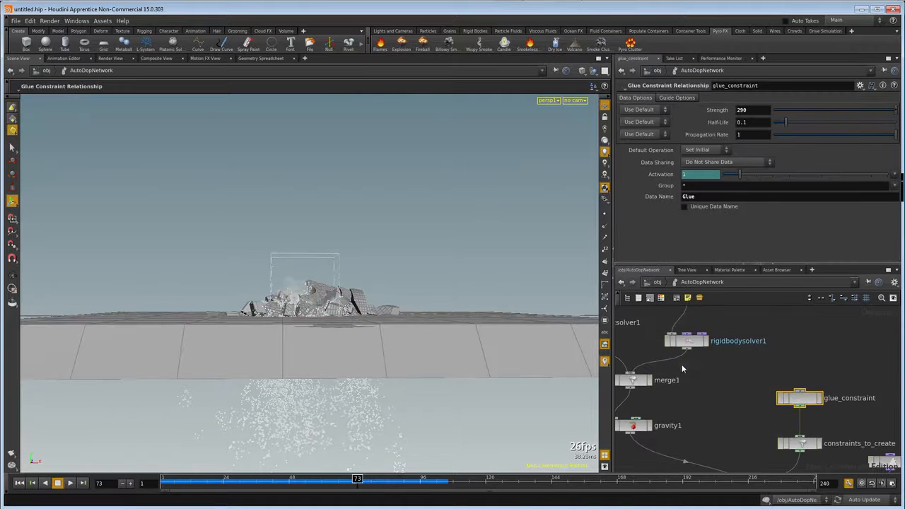
pyautogui.moveTo(705, 389); pyautogui.dragTo(755, 405, button='middle')
pyautogui.moveTo(661, 318); pyautogui.dragTo(720, 405)
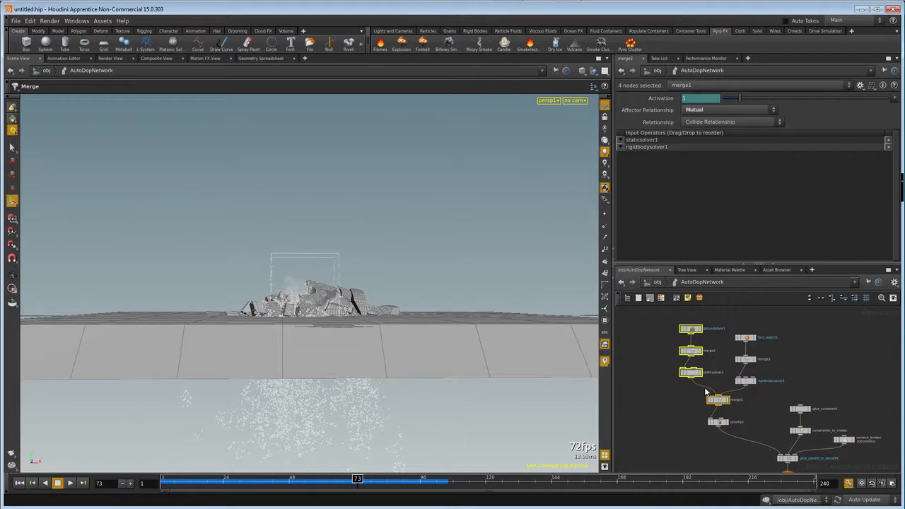
pyautogui.hotkey('ctrl', 'c')
# Paste the ground plane nodes into debris_sim, wire merge1 into the pasted final merge and make that merge the network's output.
pyautogui.click(656, 282)
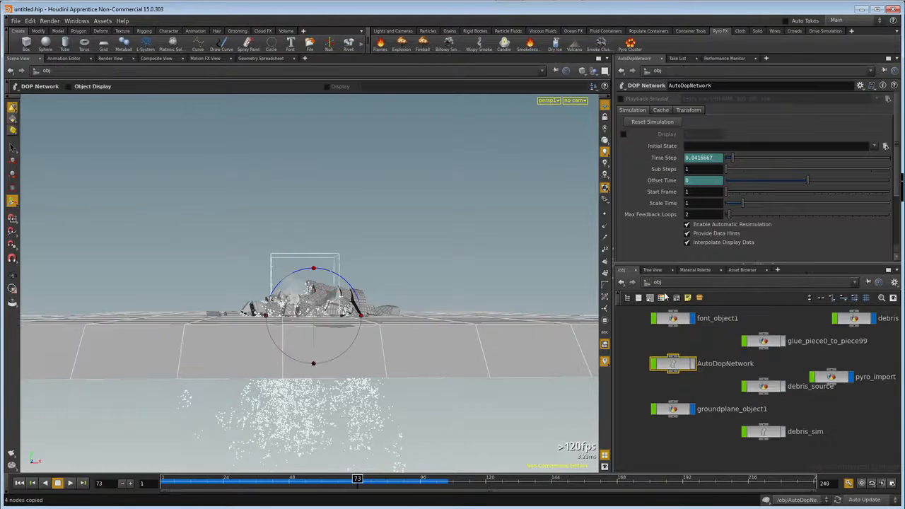
pyautogui.doubleClick(765, 433)
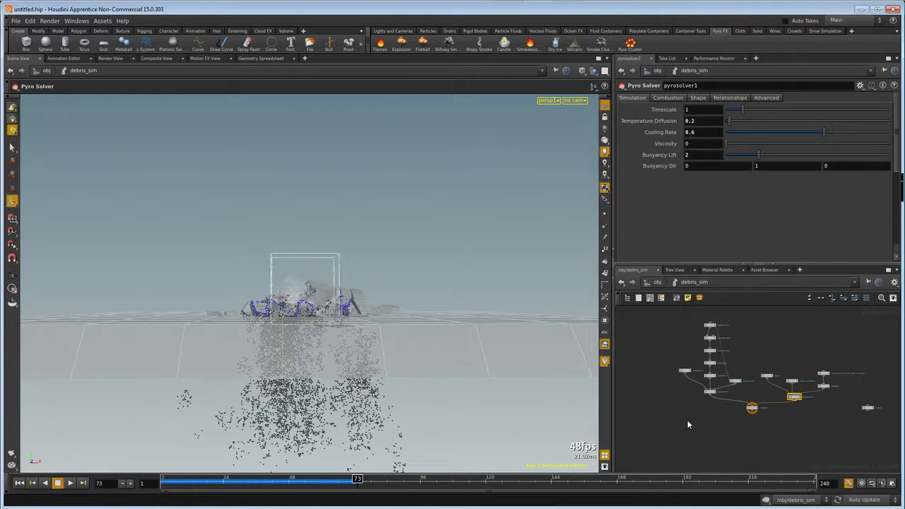
pyautogui.hotkey('ctrl', 'v')
pyautogui.scroll(3, 732, 428)
pyautogui.moveTo(732, 428); pyautogui.dragTo(747, 397, button='middle')
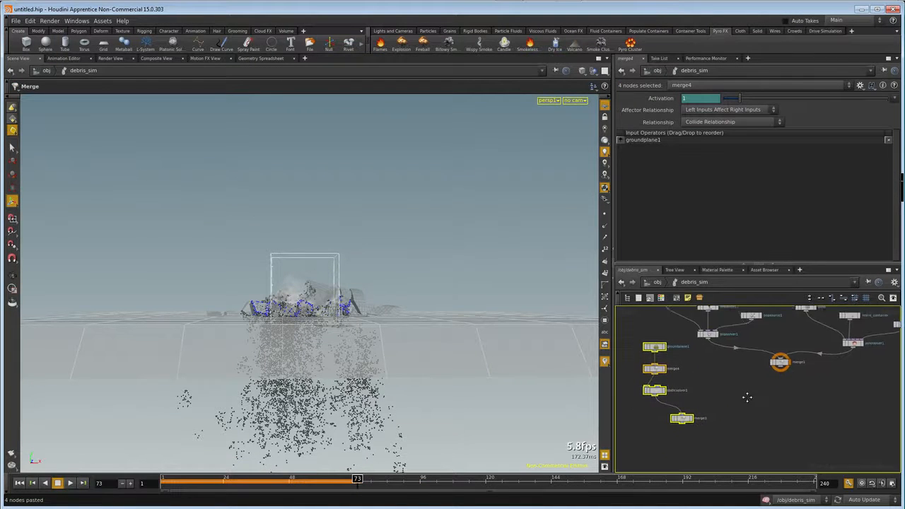
pyautogui.click(689, 417)
pyautogui.click(693, 420)
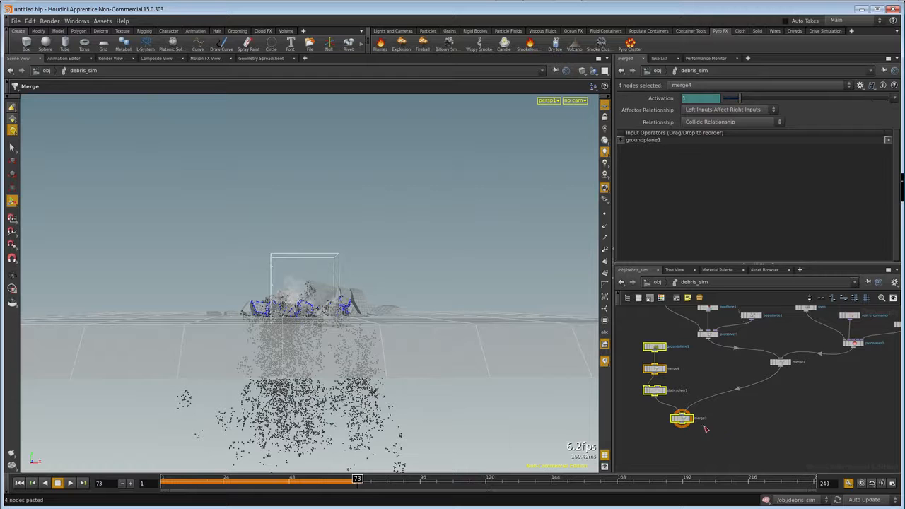
# Return to the object level and play the simulation from frame 1 to frame 48 to check the debris against the ground plane.
pyautogui.click(658, 282)
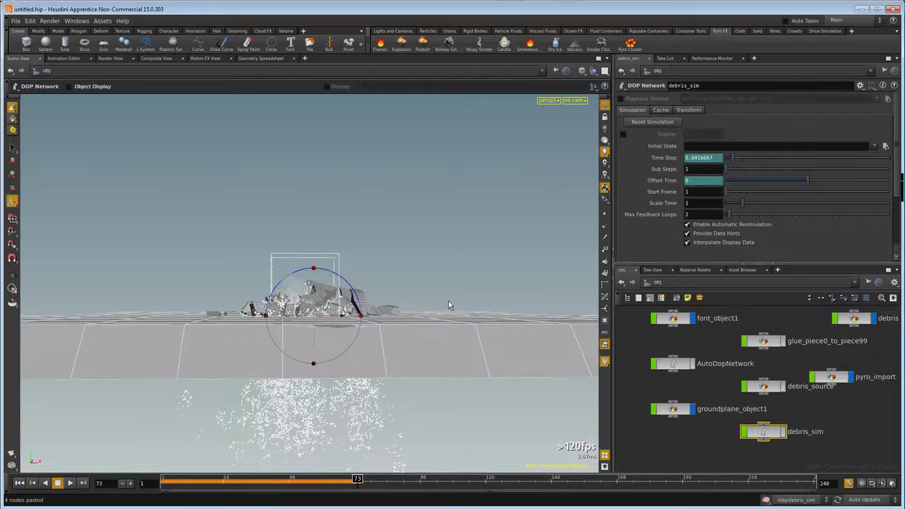
pyautogui.click(20, 484)
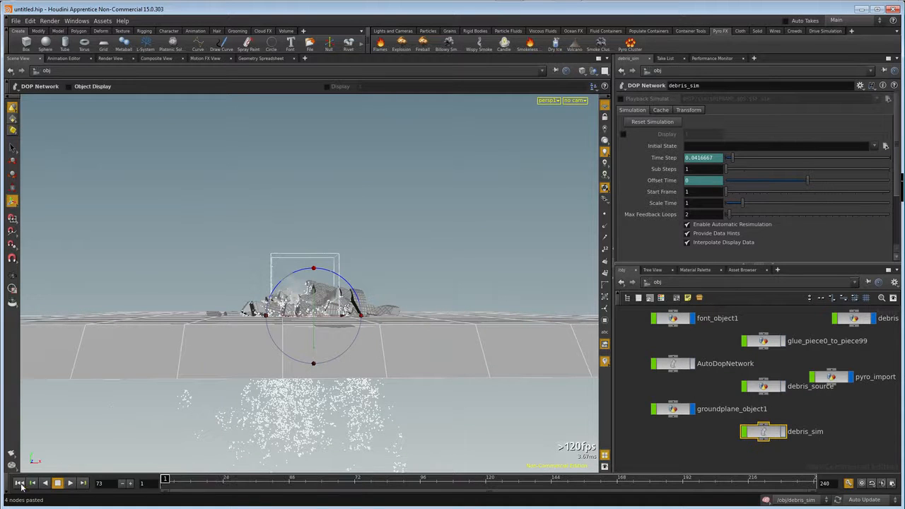
pyautogui.click(70, 483)
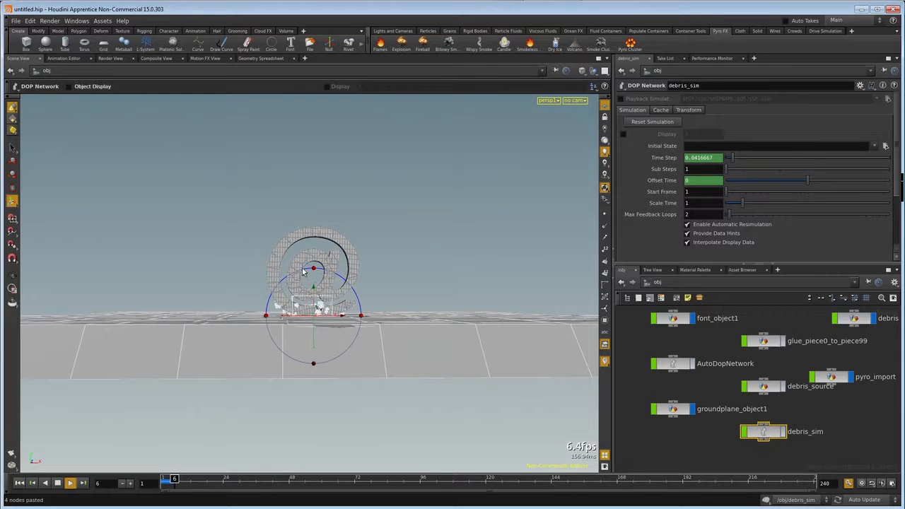
pyautogui.scroll(5, 300, 269)
pyautogui.scroll(4, 301, 268)
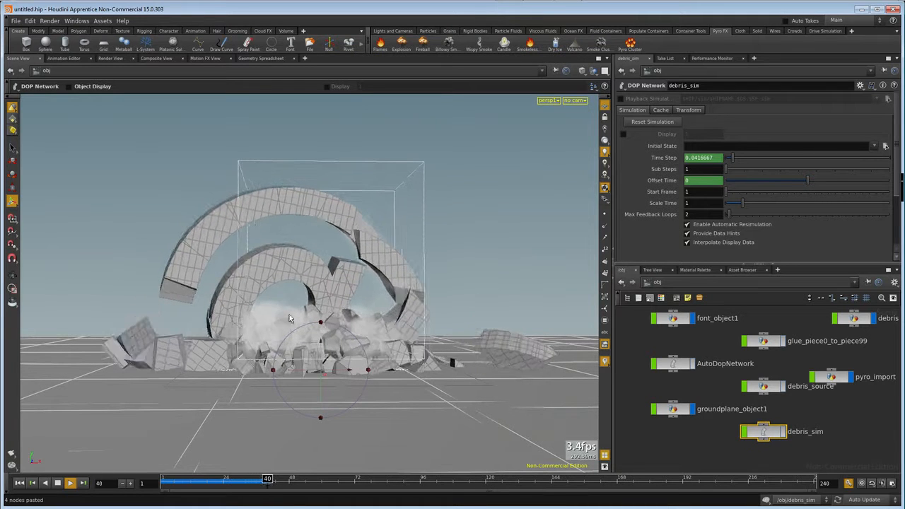
pyautogui.click(58, 483)
# Switch to the shop network and create two Principled Shader materials.
pyautogui.click(655, 283)
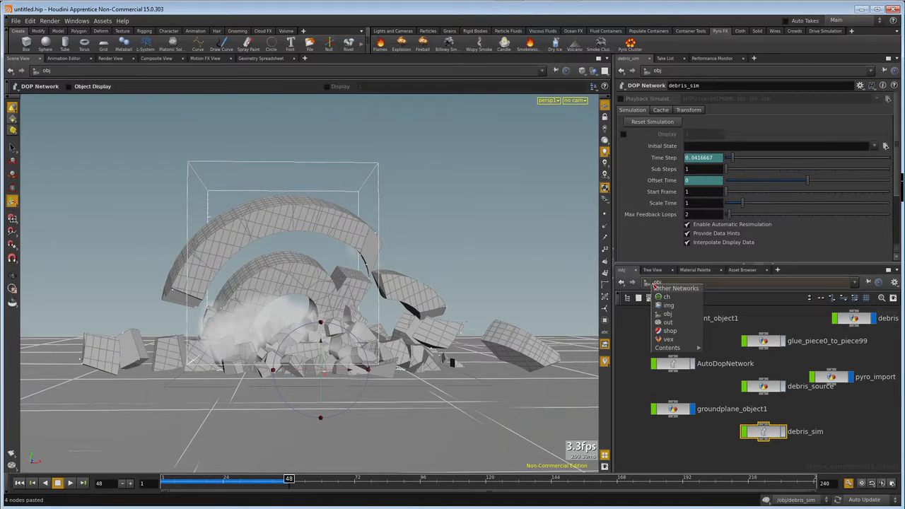
pyautogui.click(646, 283)
pyautogui.click(646, 284)
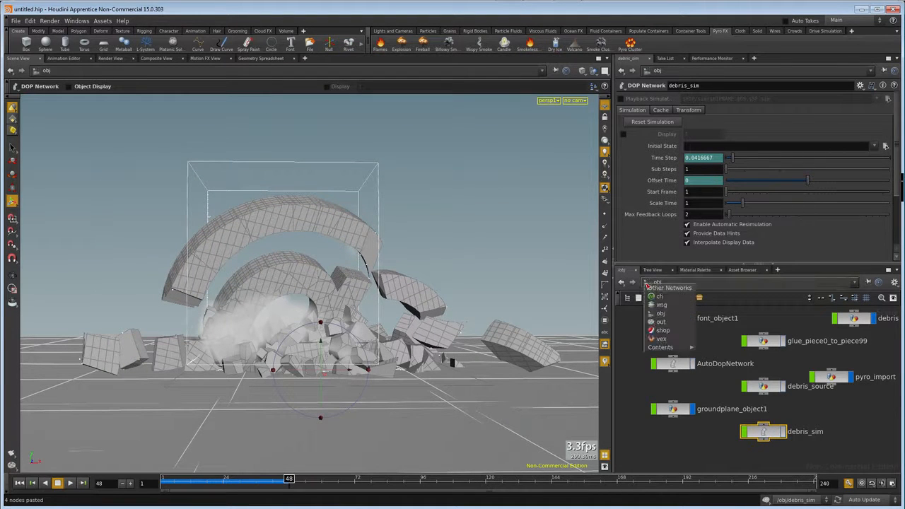
pyautogui.click(658, 316)
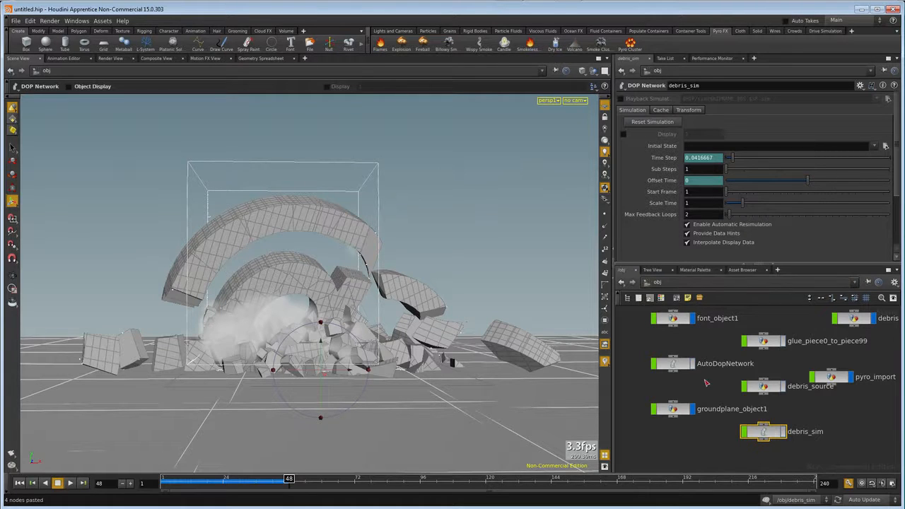
pyautogui.click(642, 283)
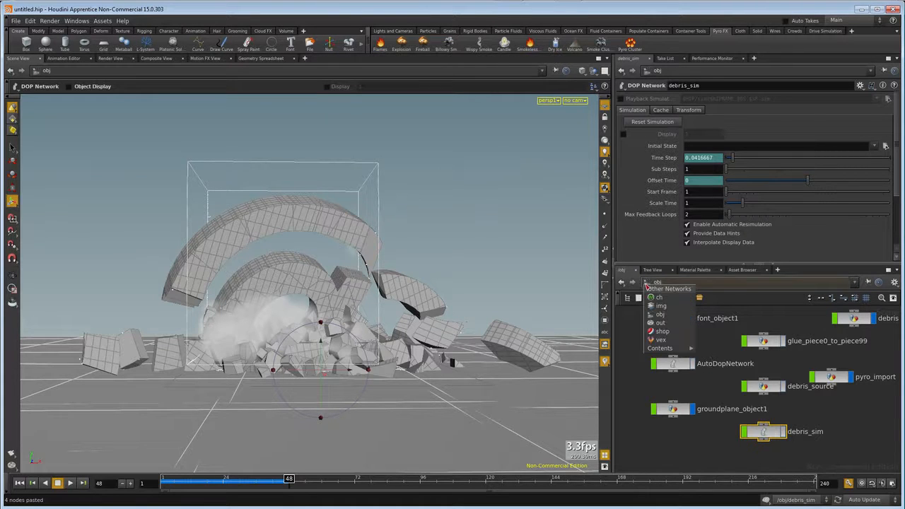
pyautogui.click(662, 331)
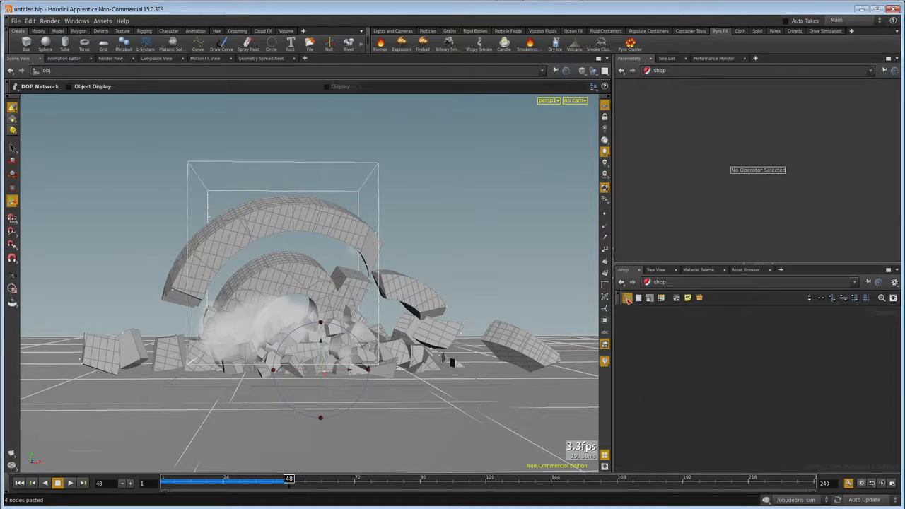
pyautogui.click(628, 333)
pyautogui.moveTo(658, 358); pyautogui.dragTo(789, 357)
pyautogui.moveTo(661, 358); pyautogui.dragTo(787, 397)
# Rename the two principled shaders inside and outside.
pyautogui.doubleClick(810, 348)
pyautogui.moveTo(837, 350); pyautogui.dragTo(758, 351)
pyautogui.write('mode')
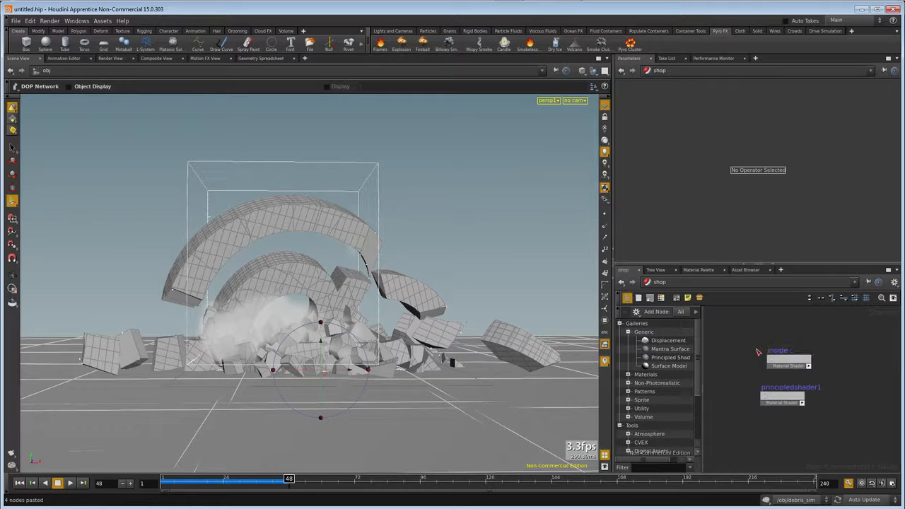
pyautogui.doubleClick(780, 388)
pyautogui.moveTo(829, 386); pyautogui.dragTo(765, 387)
pyautogui.press('BackSpace')
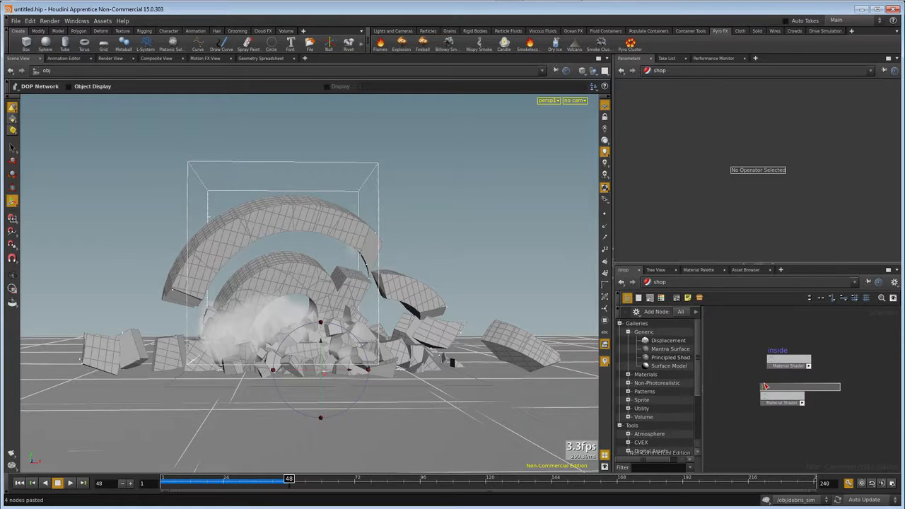
pyautogui.press('Return')
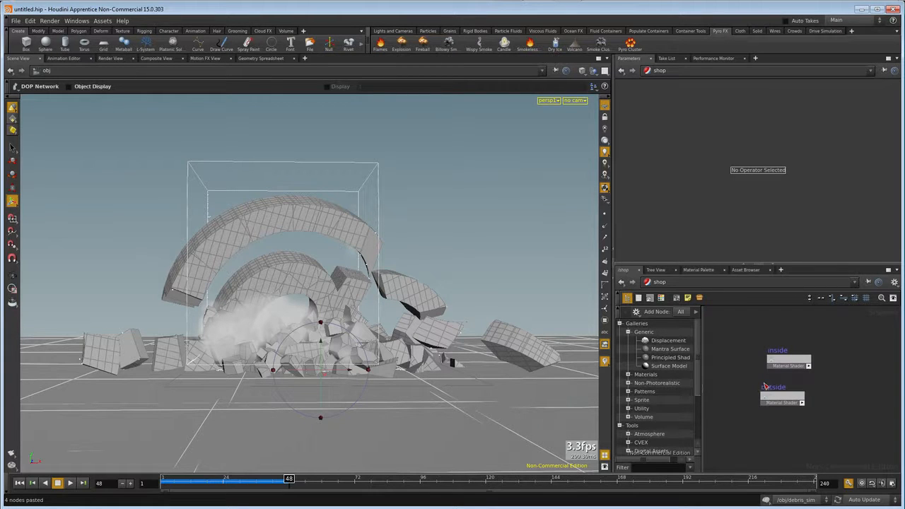
# Set the inside shader's base color to a dark grey of 0.035, 0.035, 0.035.
pyautogui.click(779, 366)
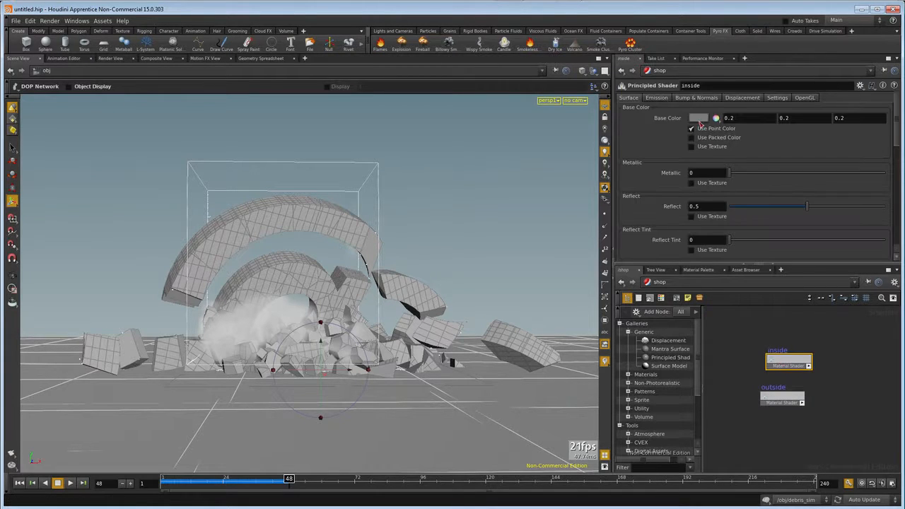
pyautogui.click(699, 119)
pyautogui.moveTo(712, 219); pyautogui.dragTo(710, 220)
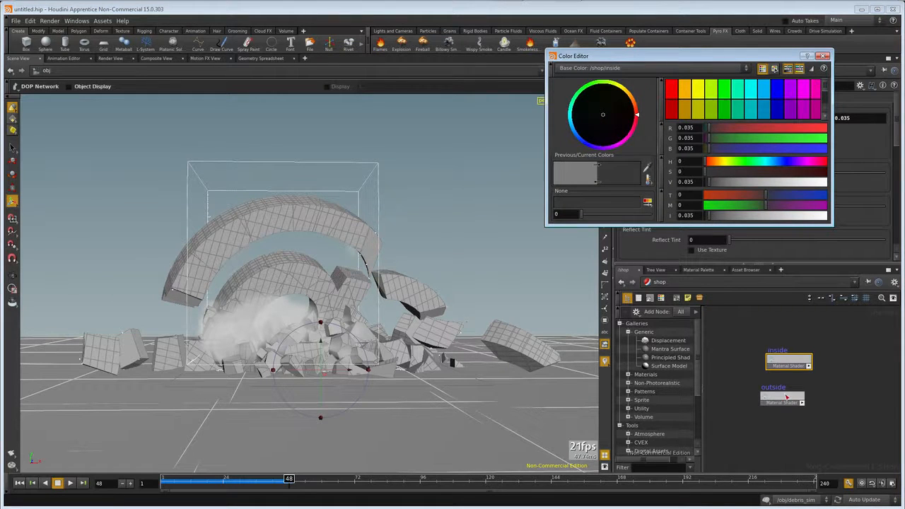
pyautogui.click(823, 56)
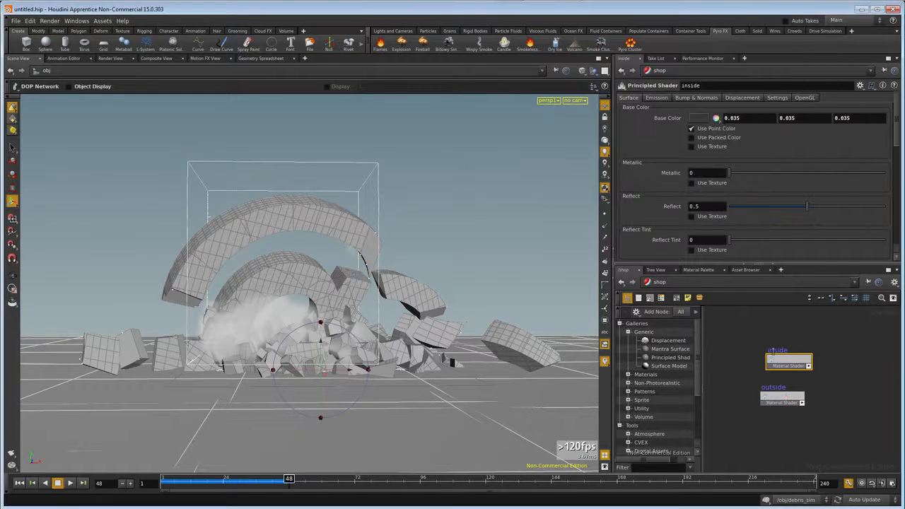
# Set the outside shader's base color to dark red (0.5, 0, 0) and hide the list of available nodes.
pyautogui.click(782, 397)
pyautogui.click(696, 120)
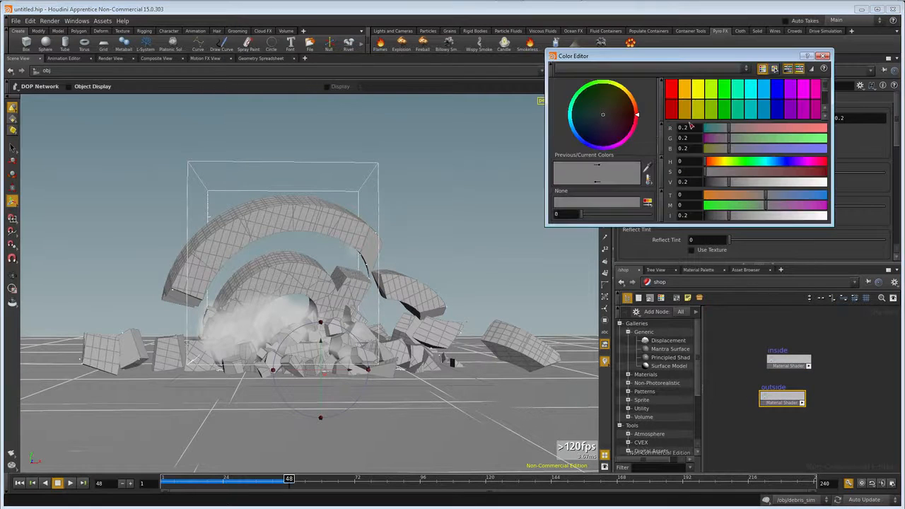
pyautogui.click(669, 110)
pyautogui.click(823, 56)
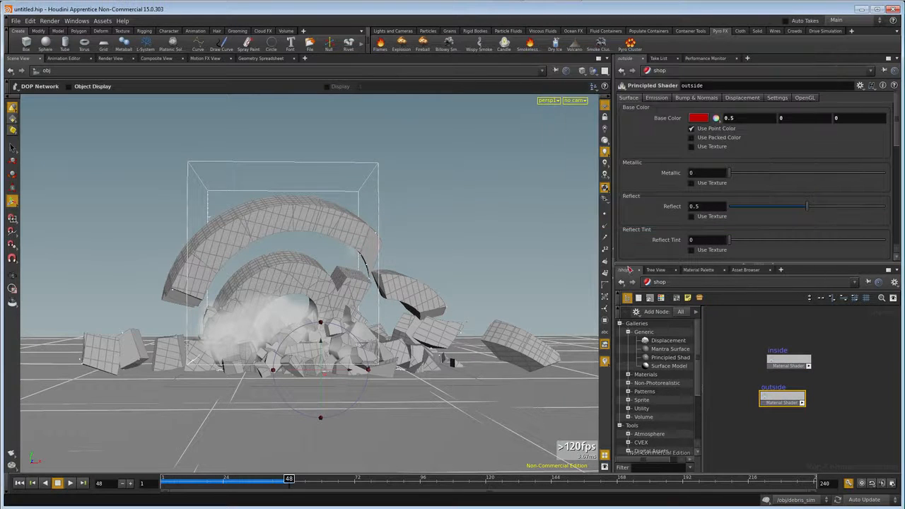
pyautogui.click(627, 298)
# Return to the object network, open font_object1 and add a Material node connected below dopimport1.
pyautogui.click(656, 283)
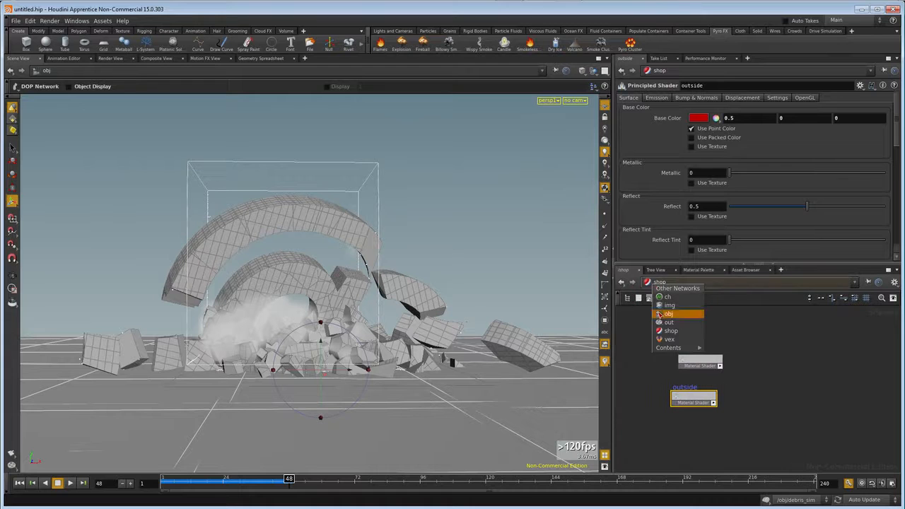
pyautogui.click(661, 313)
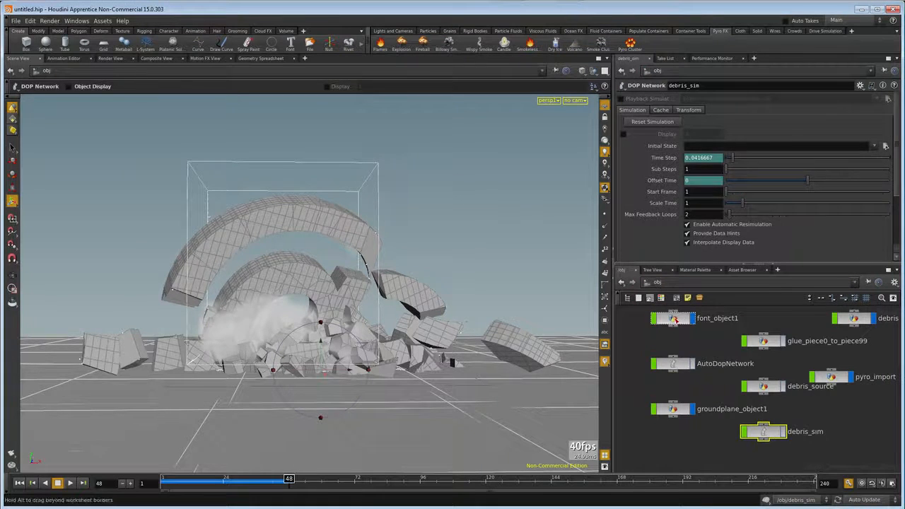
pyautogui.doubleClick(674, 319)
pyautogui.moveTo(709, 451); pyautogui.dragTo(784, 417, button='middle')
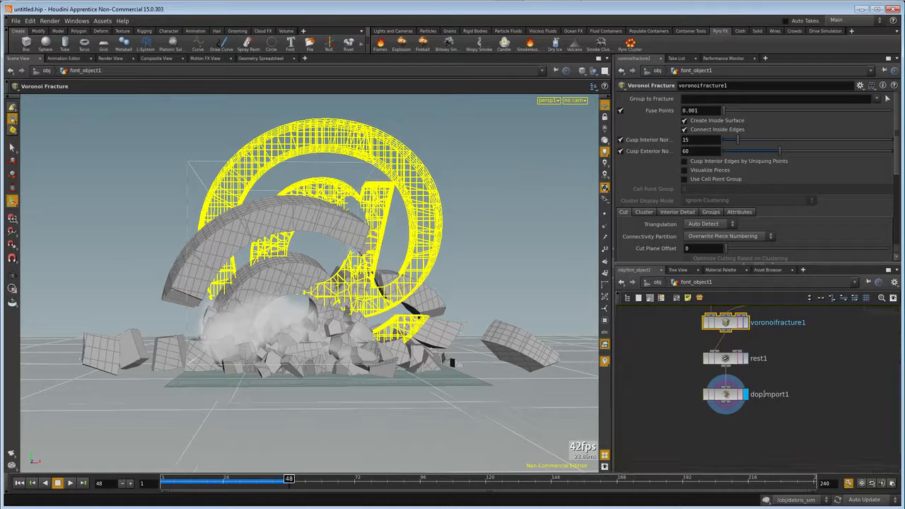
pyautogui.middleClick(728, 396)
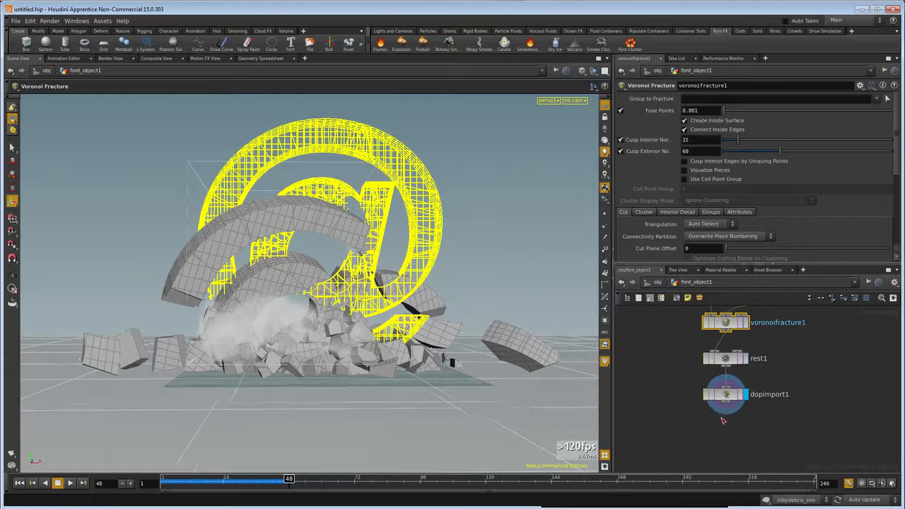
pyautogui.press('Tab')
pyautogui.write('mater')
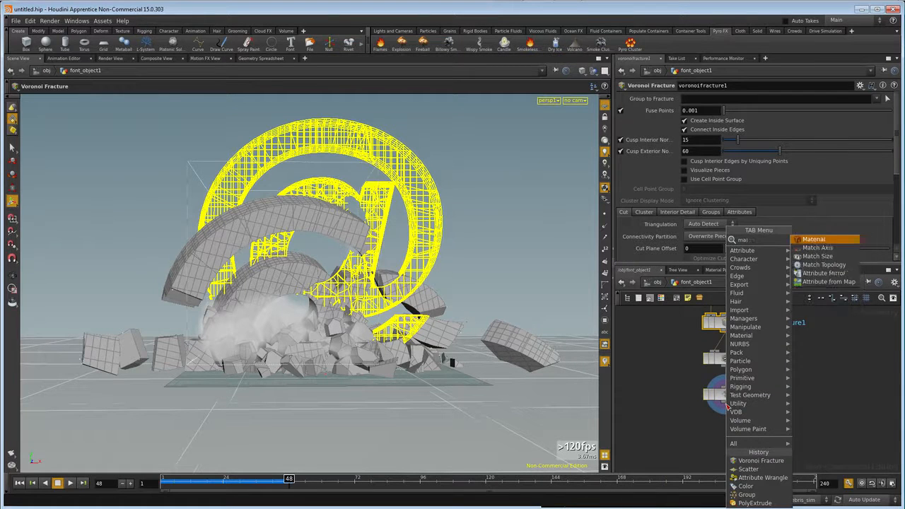
pyautogui.press('Return')
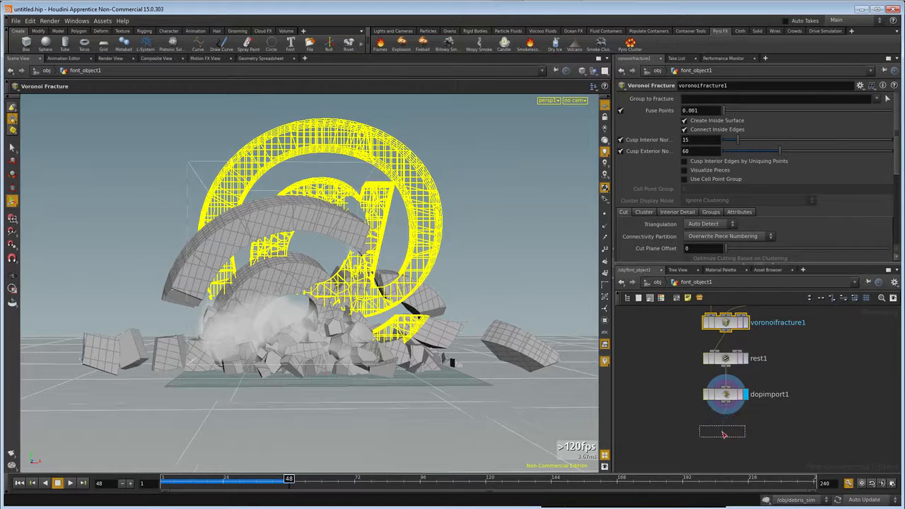
pyautogui.click(726, 432)
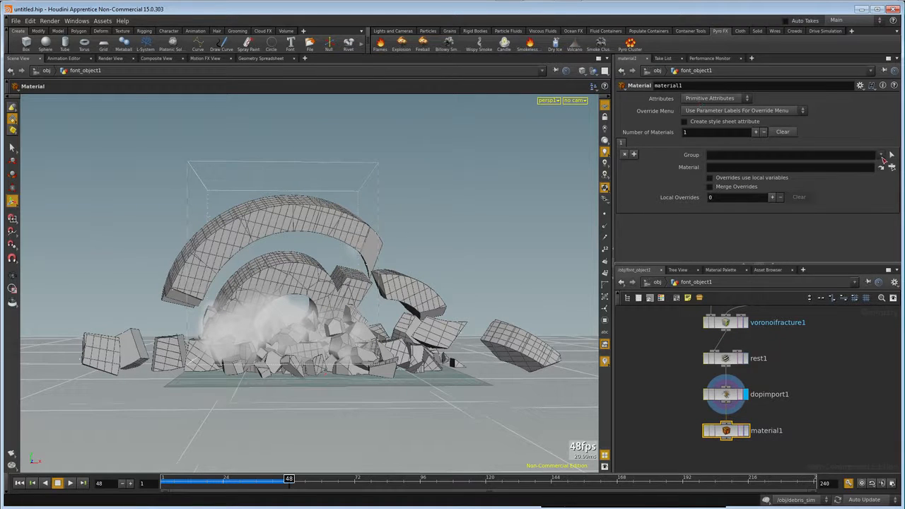
# Assign the /shop/outside material to the outside group in the Material node.
pyautogui.click(881, 154)
pyautogui.click(862, 173)
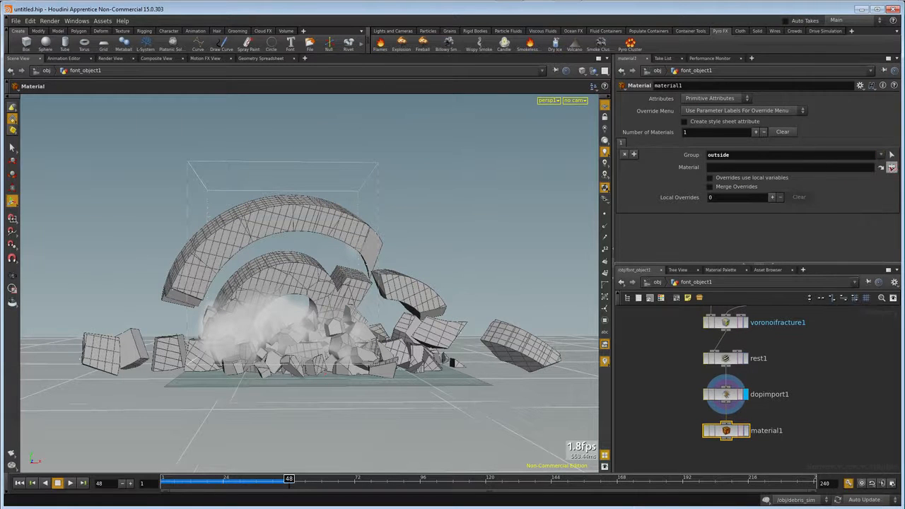
pyautogui.click(893, 168)
pyautogui.click(791, 152)
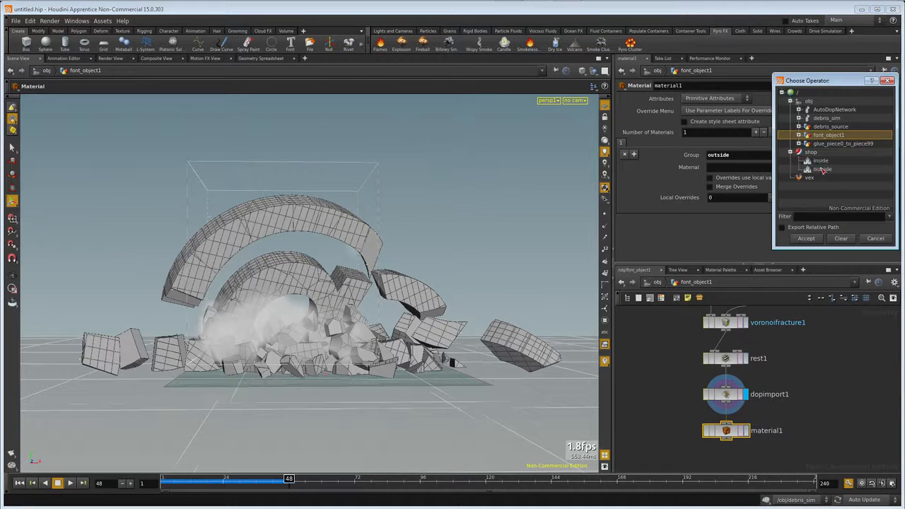
pyautogui.click(822, 170)
pyautogui.click(808, 236)
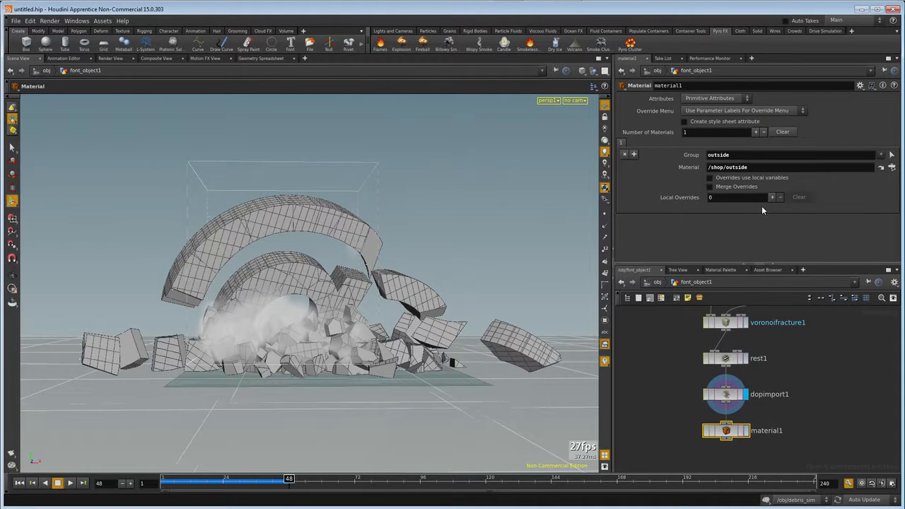
# Add a second material entry assigning /shop/inside to the inside group, and set the Material node as the displayed one.
pyautogui.click(756, 132)
pyautogui.click(632, 143)
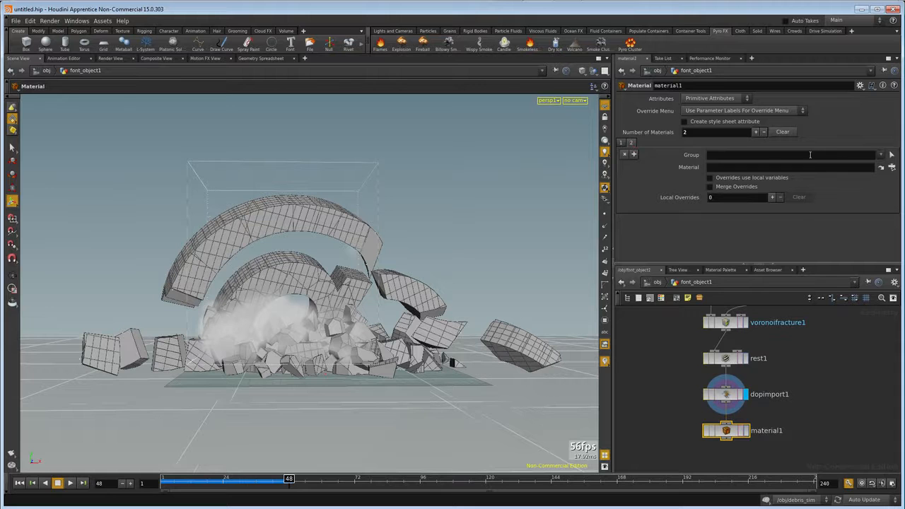
pyautogui.click(880, 155)
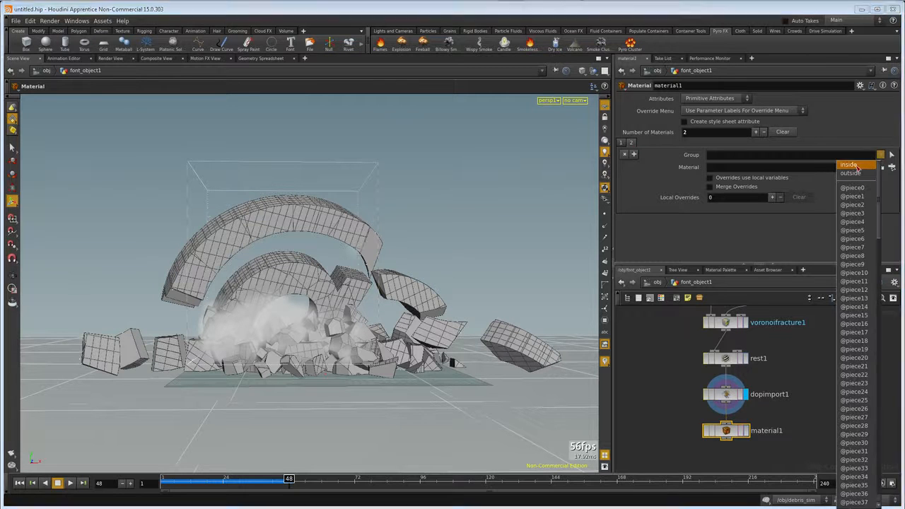
pyautogui.click(858, 167)
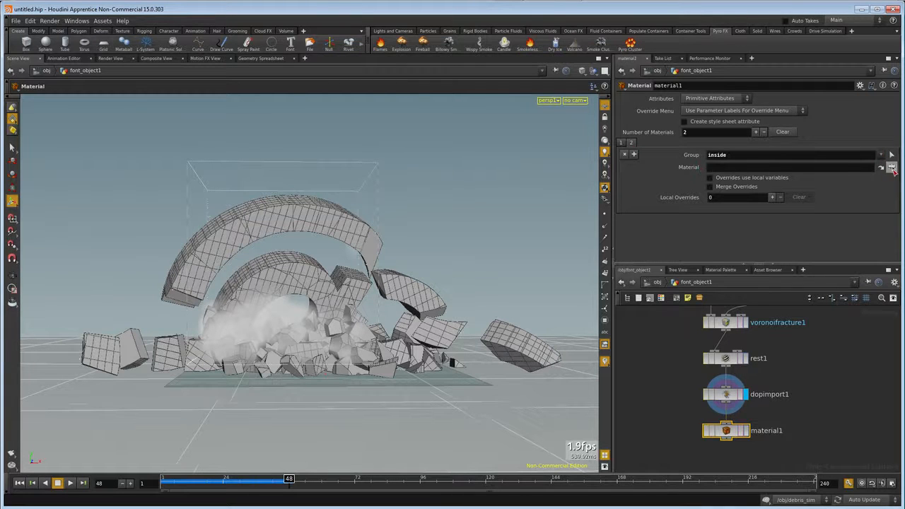
pyautogui.click(892, 168)
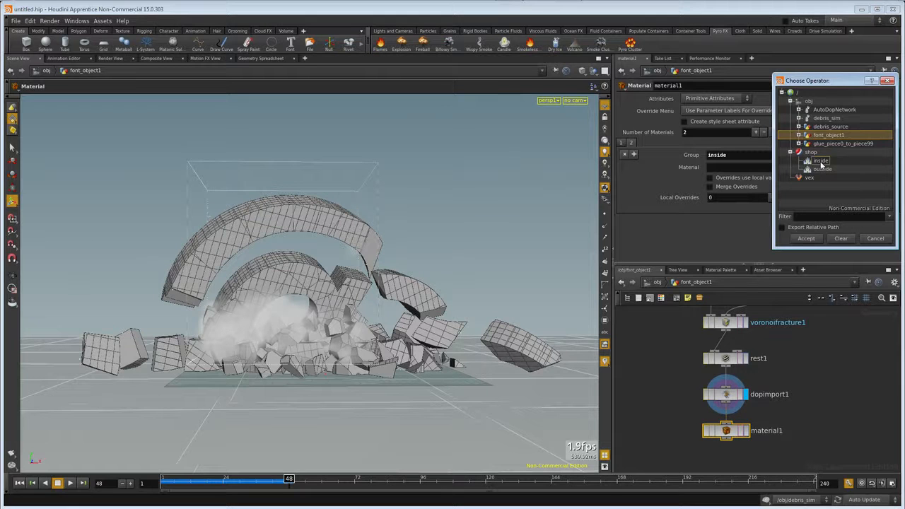
pyautogui.click(821, 161)
pyautogui.click(806, 239)
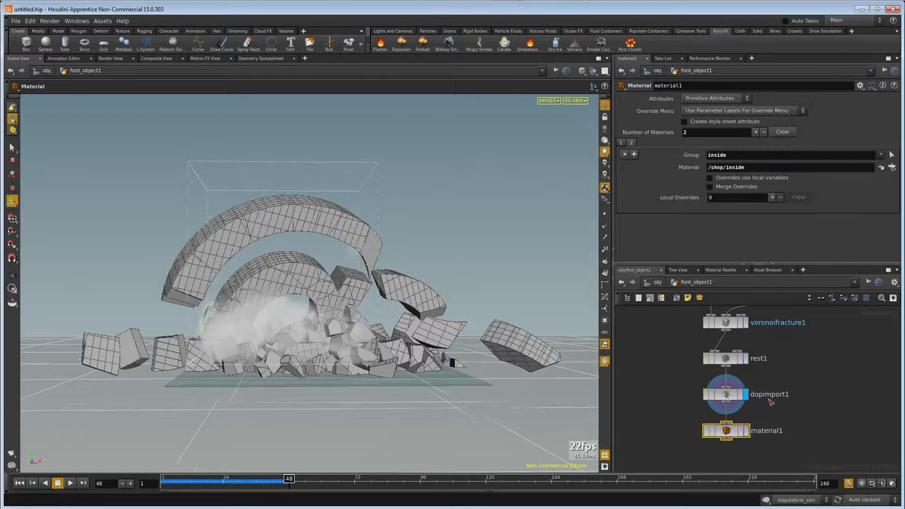
pyautogui.click(747, 431)
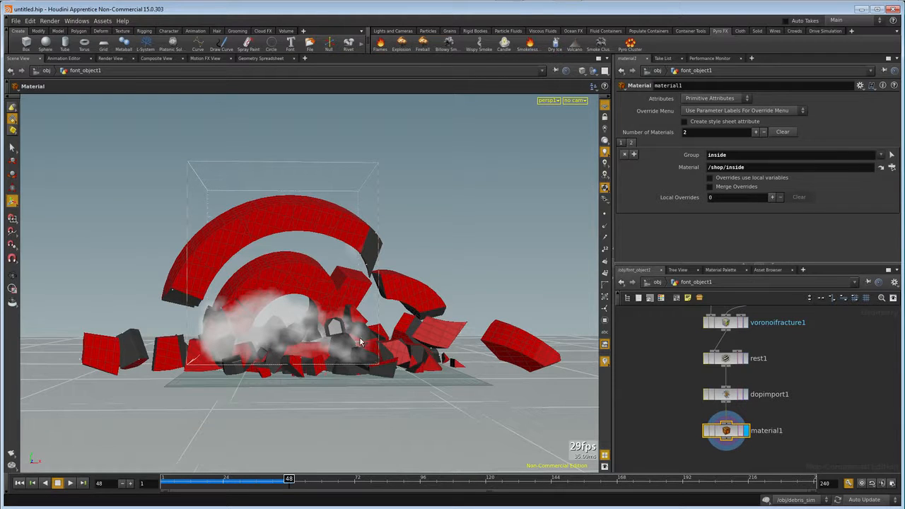
pyautogui.click(674, 388)
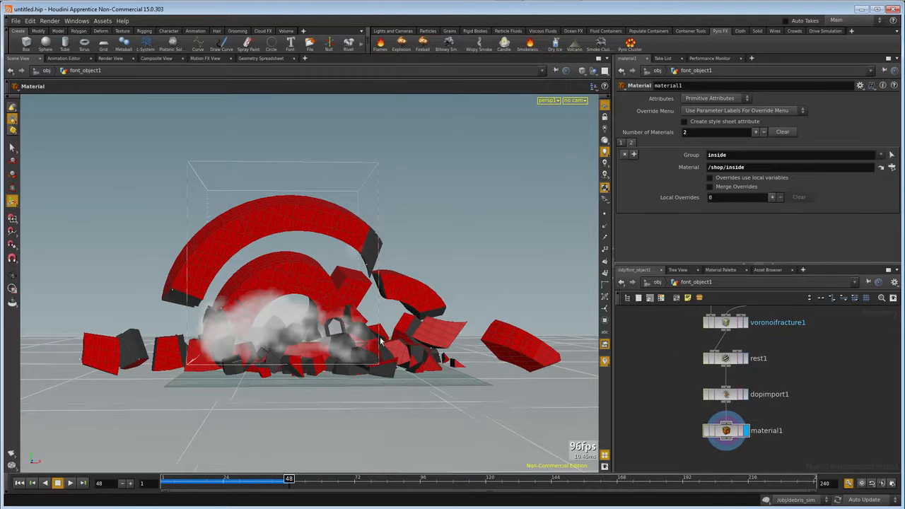
# Replay the simulation from the first frame, stop it at frame 55 and create a new camera from the current view.
pyautogui.click(19, 483)
pyautogui.click(58, 484)
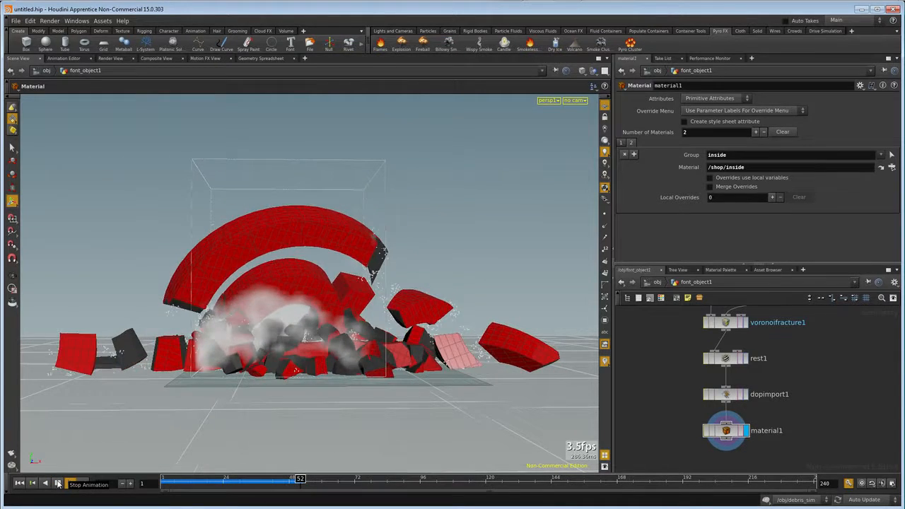
pyautogui.click(576, 102)
pyautogui.click(577, 122)
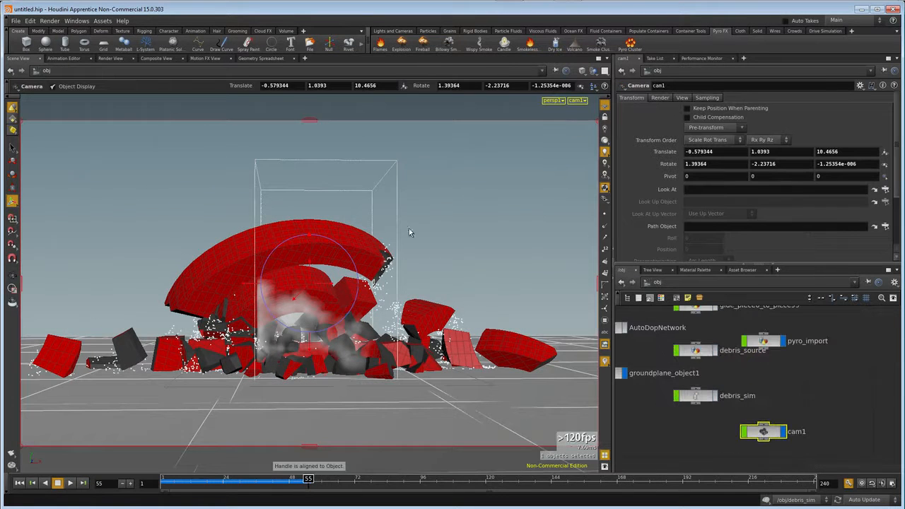
# Render frame 55 through cam1 with the render focus on the broken pieces, stop it partway and return to the scene view.
pyautogui.click(111, 59)
pyautogui.click(279, 72)
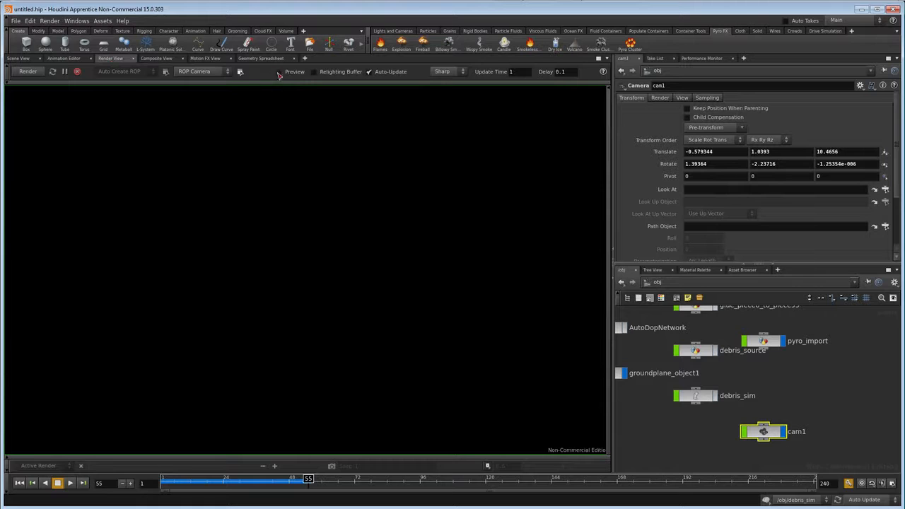
pyautogui.click(201, 71)
pyautogui.click(198, 96)
pyautogui.click(30, 72)
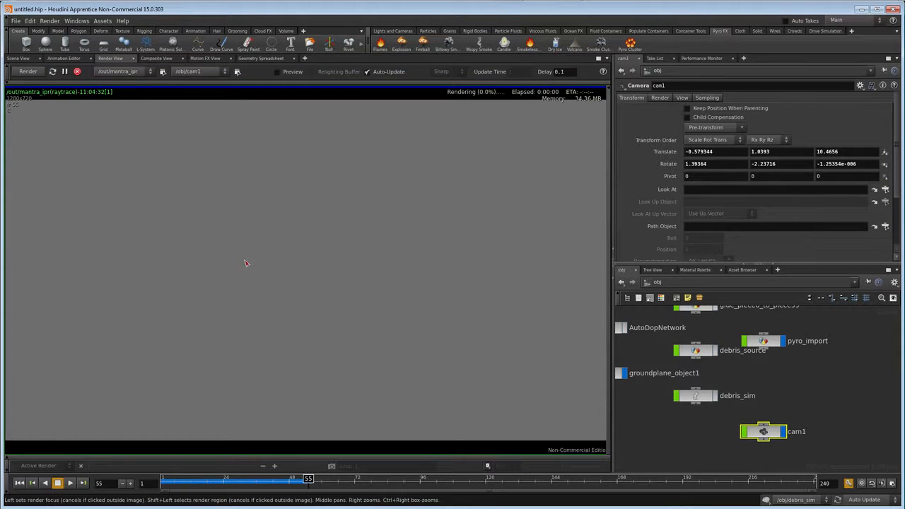
pyautogui.click(225, 334)
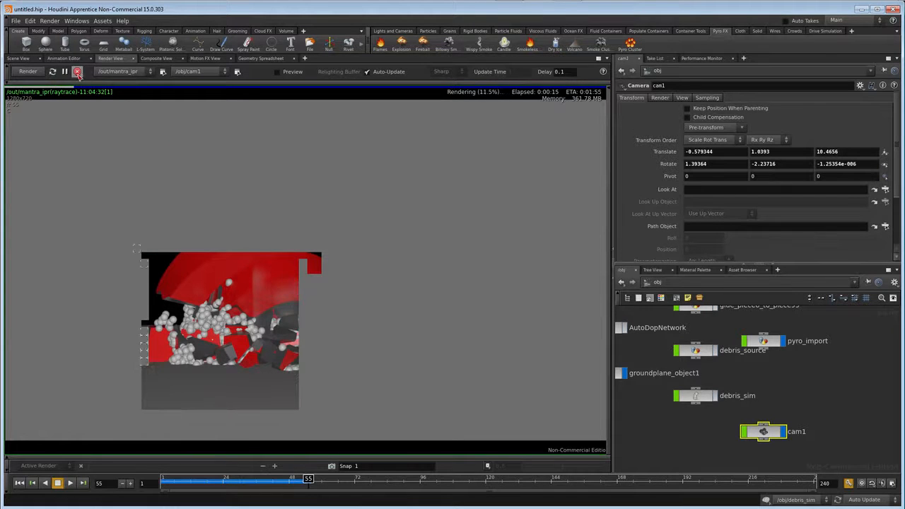
pyautogui.click(77, 71)
pyautogui.click(21, 58)
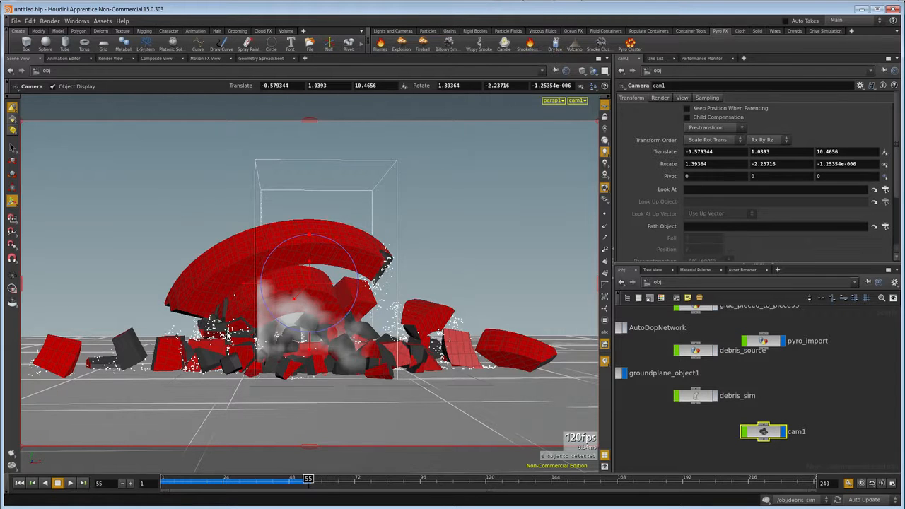
# Open the debris object's network and place an Object Merge node beside dopimport1.
pyautogui.moveTo(666, 434); pyautogui.dragTo(717, 434, button='middle')
pyautogui.moveTo(815, 383); pyautogui.dragTo(782, 423, button='middle')
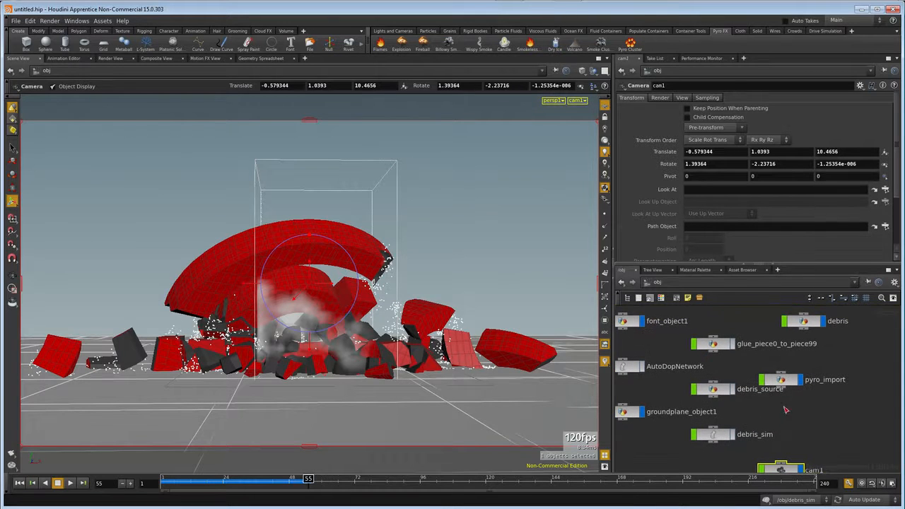
pyautogui.doubleClick(802, 322)
pyautogui.moveTo(759, 390); pyautogui.dragTo(758, 375)
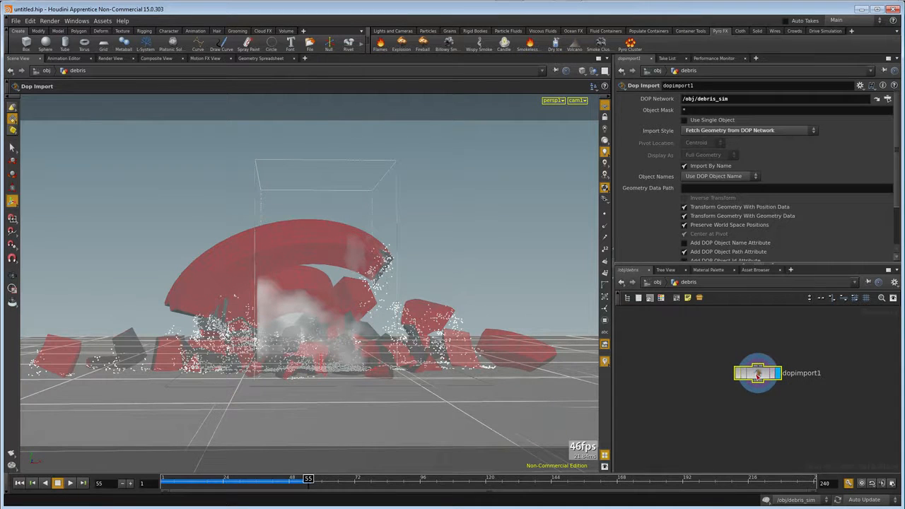
pyautogui.moveTo(773, 378); pyautogui.dragTo(785, 378, button='middle')
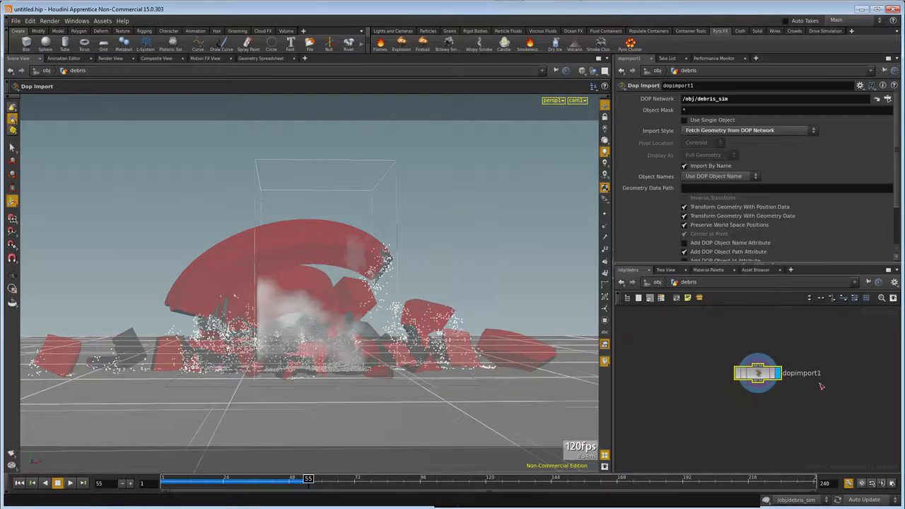
pyautogui.press('Tab')
pyautogui.write('obj')
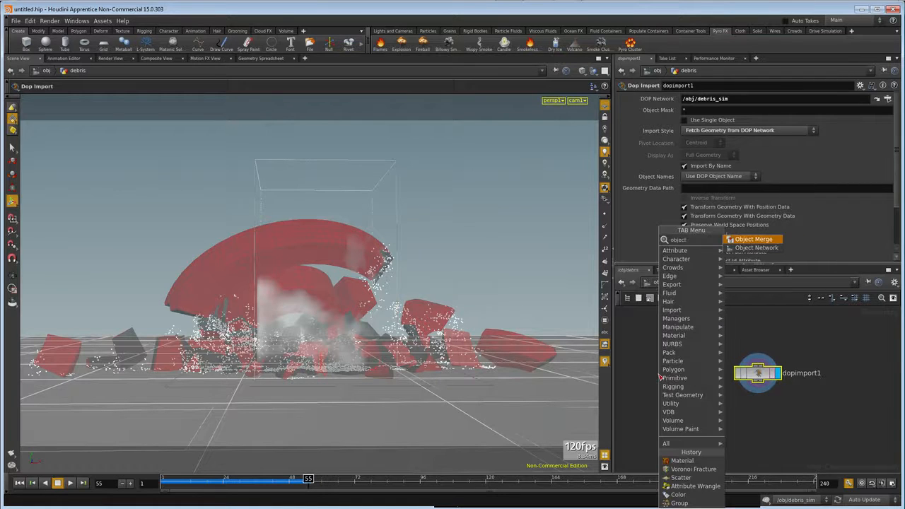
pyautogui.click(742, 239)
pyautogui.click(709, 364)
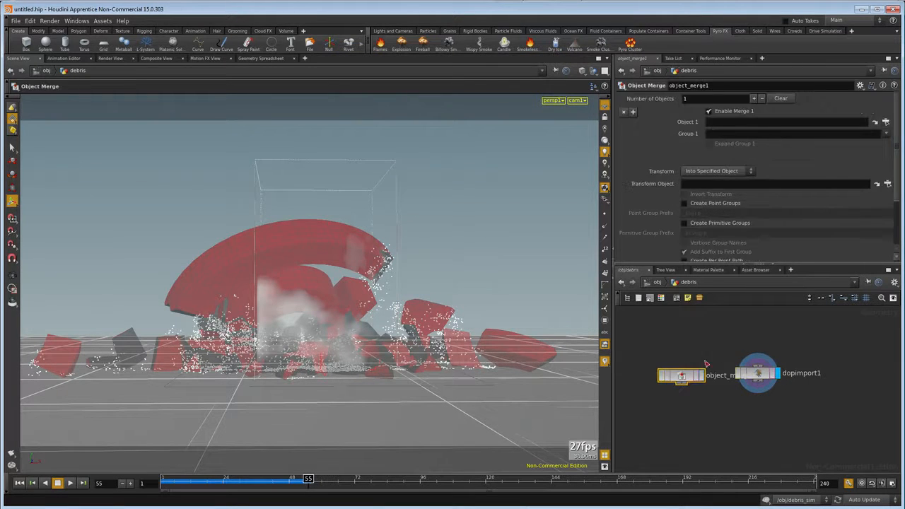
# Set the Object Merge node's first object to /obj/font_object1.
pyautogui.click(886, 122)
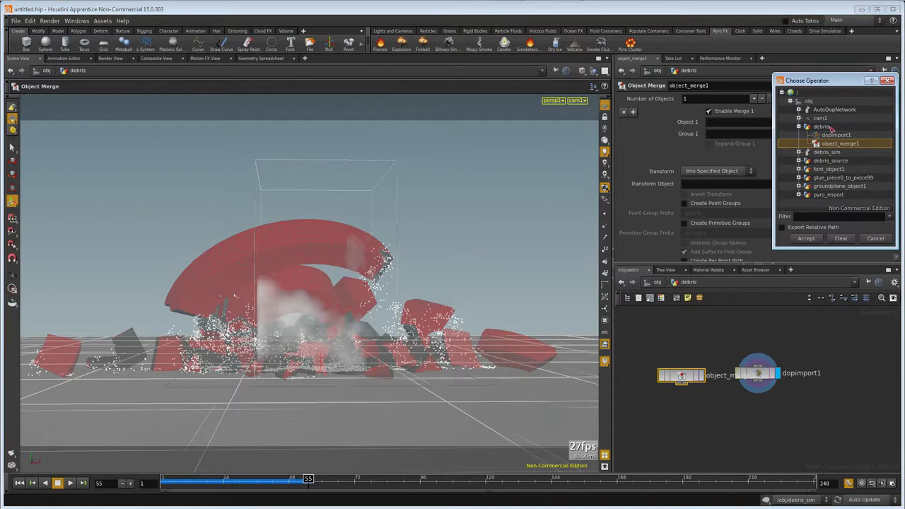
pyautogui.click(823, 170)
pyautogui.click(805, 239)
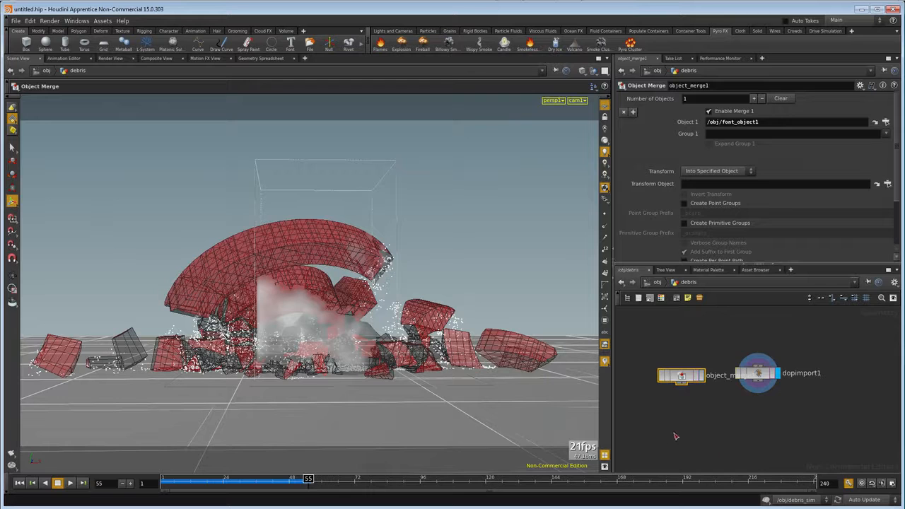
# Add a Delete node connected below the Object Merge node.
pyautogui.press('Tab')
pyautogui.write('de')
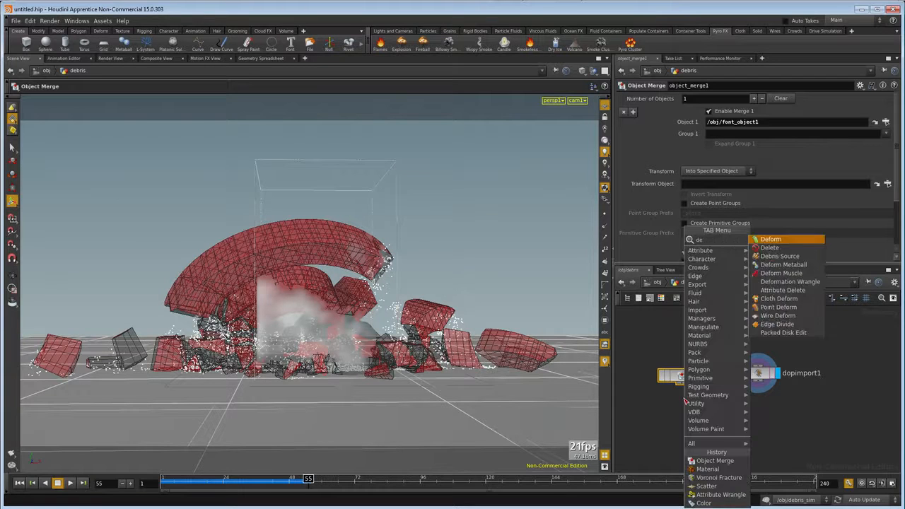
pyautogui.press('Return')
pyautogui.click(683, 407)
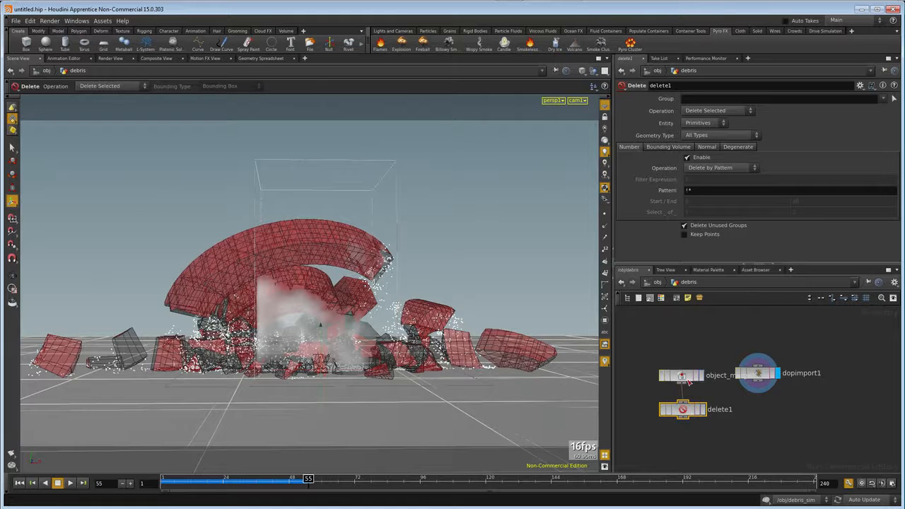
# Examine the Object Merge node's geometry information, including its groups and attributes, and select the node.
pyautogui.middleClick(685, 376)
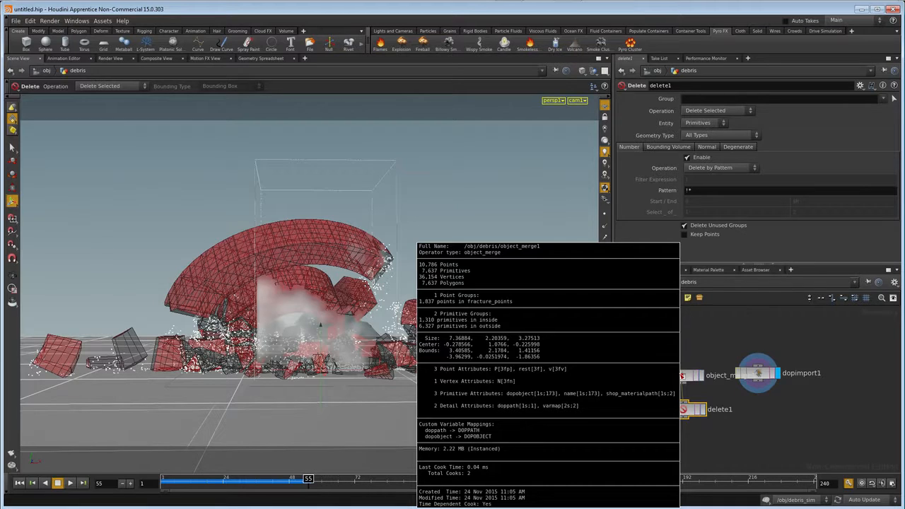
pyautogui.moveTo(683, 376); pyautogui.dragTo(684, 376)
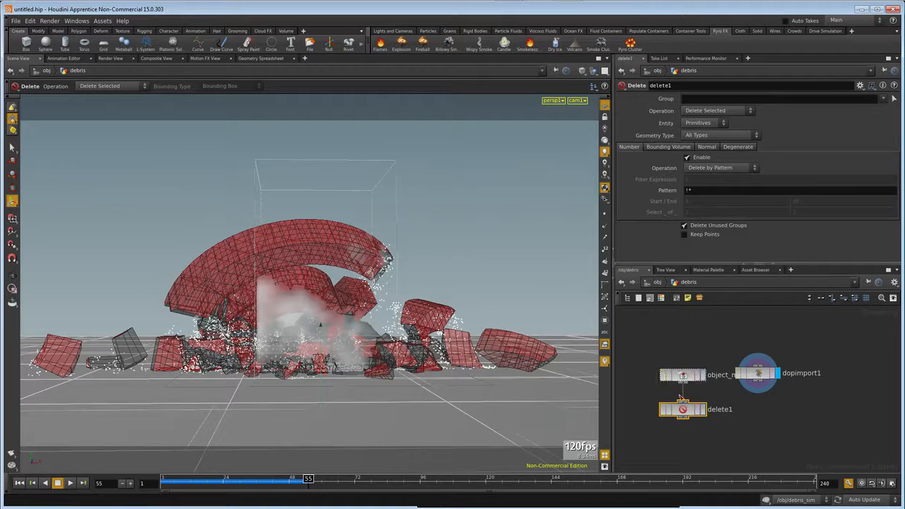
pyautogui.click(683, 375)
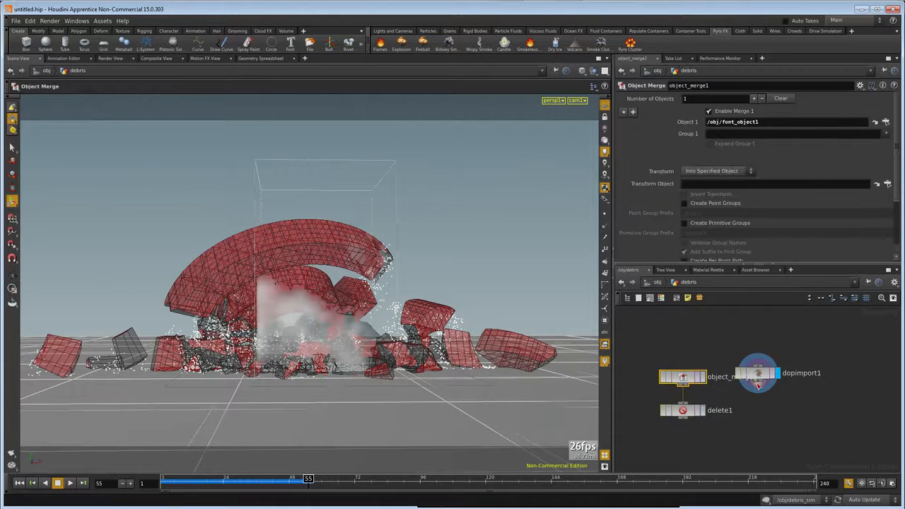
# Move dopimport1 clear of the Object Merge node and add an Attribute Wrangle node connected below dopimport1.
pyautogui.moveTo(769, 373); pyautogui.dragTo(777, 358)
pyautogui.middleClick(774, 358)
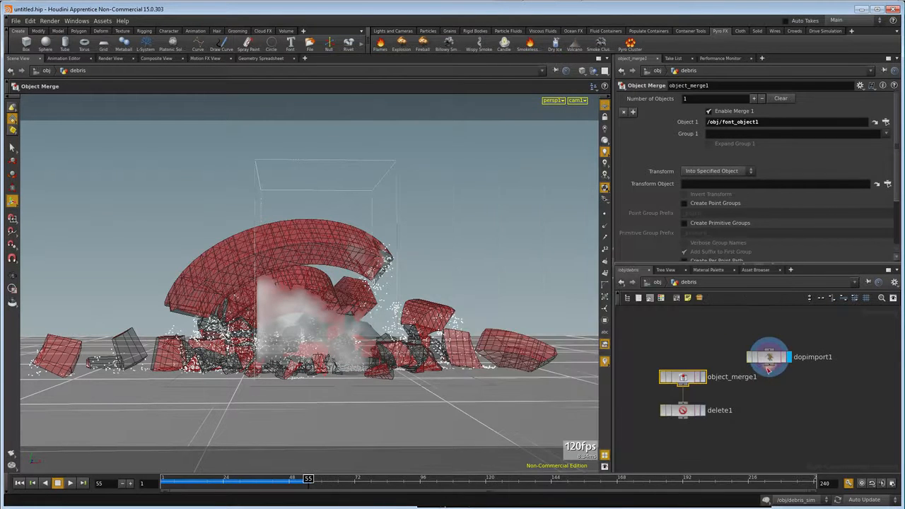
pyautogui.press('Tab')
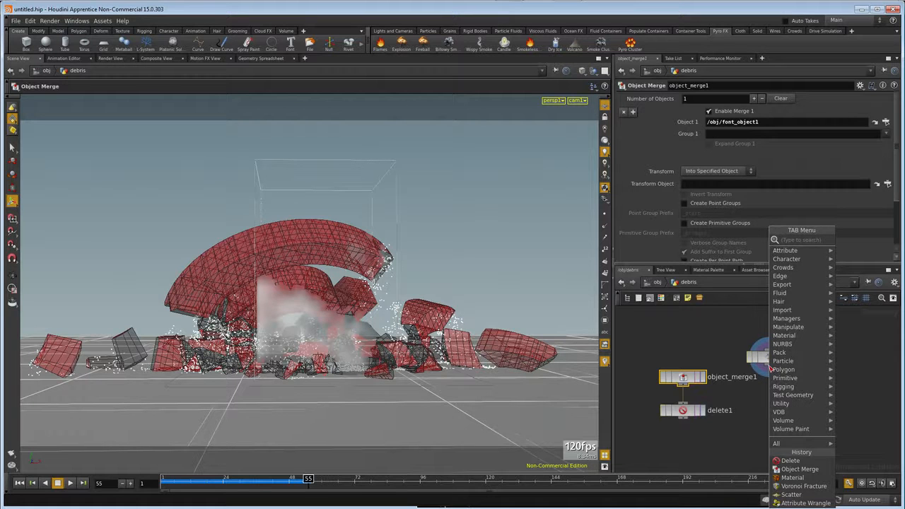
pyautogui.write('attrib')
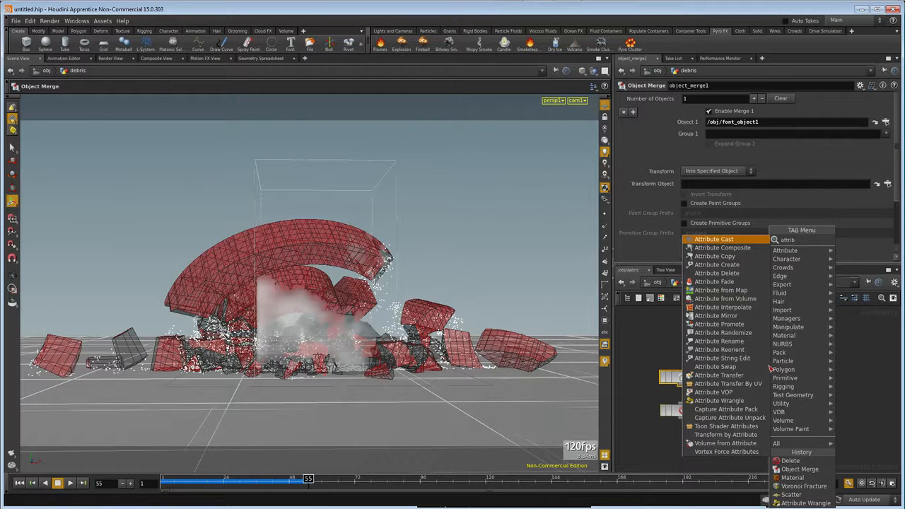
pyautogui.click(741, 401)
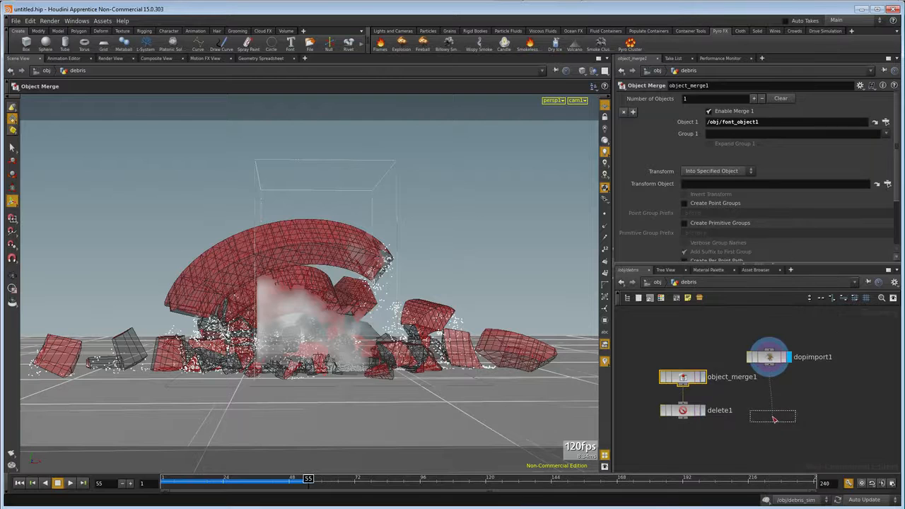
pyautogui.click(773, 419)
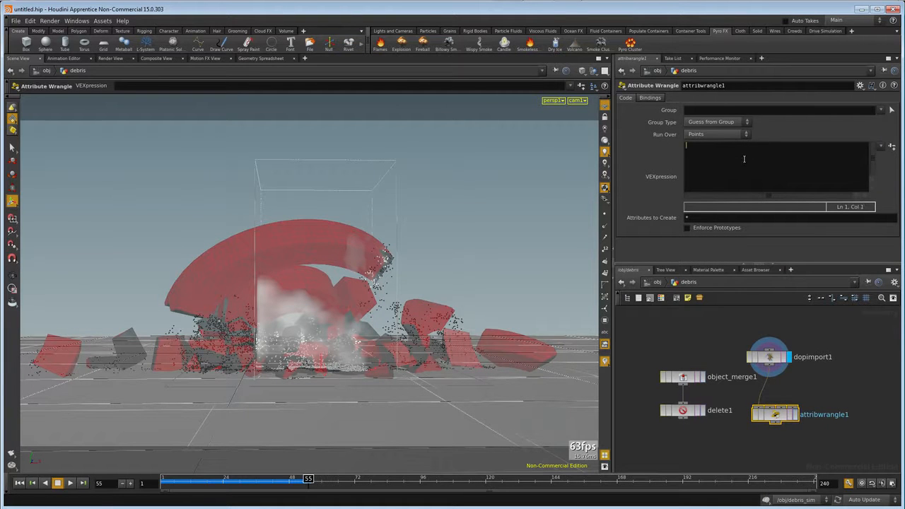
pyautogui.write('int debv')
pyautogui.write('is_in')
pyautogui.press('BackSpace')
pyautogui.press('BackSpace')
pyautogui.press('BackSpace')
pyautogui.press('BackSpace')
pyautogui.press('BackSpace')
pyautogui.press('BackSpace')
pyautogui.press('BackSpace')
pyautogui.press('BackSpace')
pyautogui.press('BackSpace')
pyautogui.press('BackSpace')
pyautogui.press('BackSpace')
pyautogui.press('BackSpace')
pyautogui.write('max_index')
pyautogui.press('Return')
pyautogui.write('i@debirs_index = random(@ptnum')
pyautogui.write(') * max_inde')
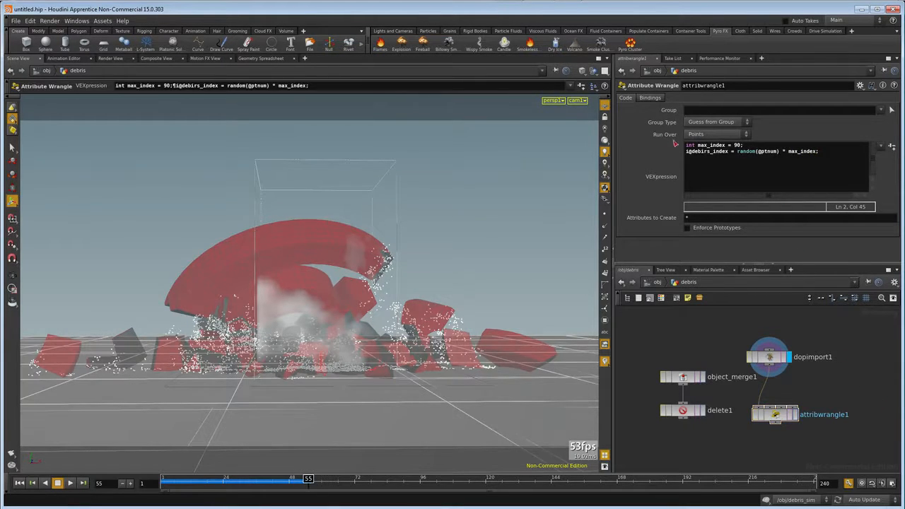
# Split the viewport pane top and bottom, show a Geometry Spreadsheet in the lower pane, and sort it by the dead attribute.
pyautogui.click(606, 58)
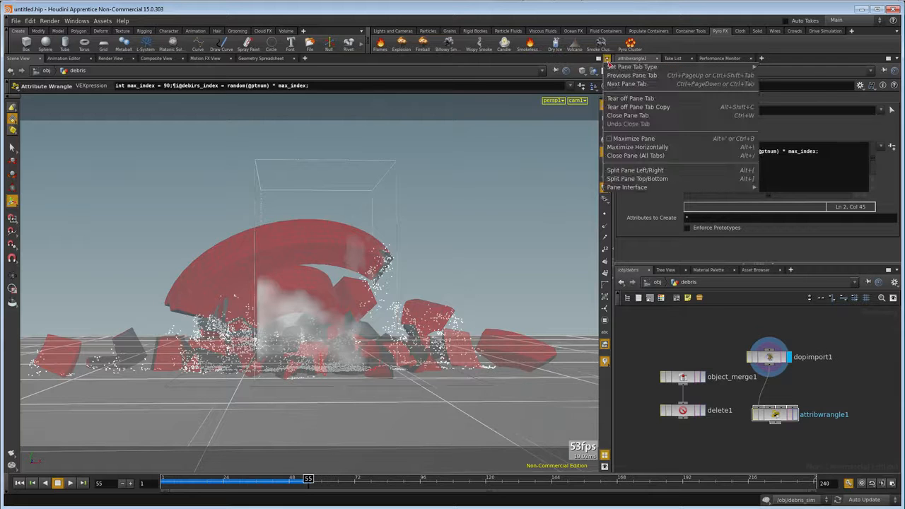
pyautogui.click(636, 179)
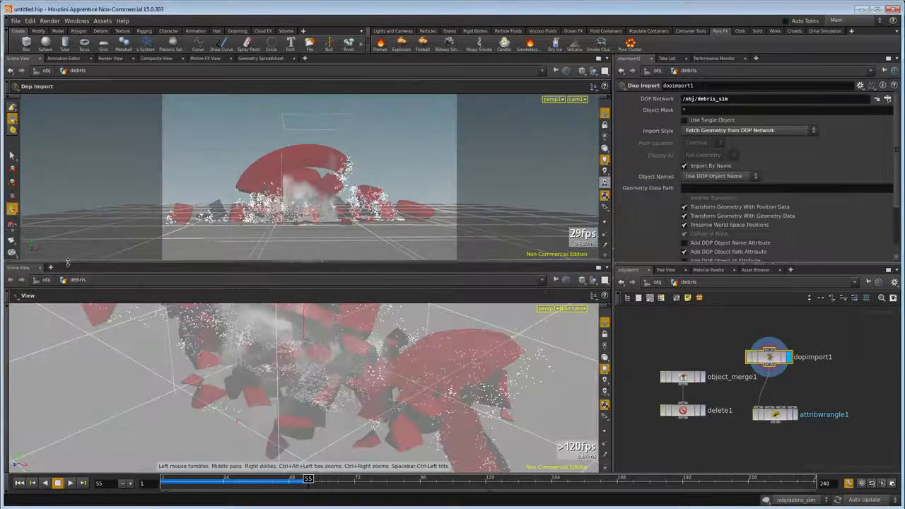
pyautogui.rightClick(29, 270)
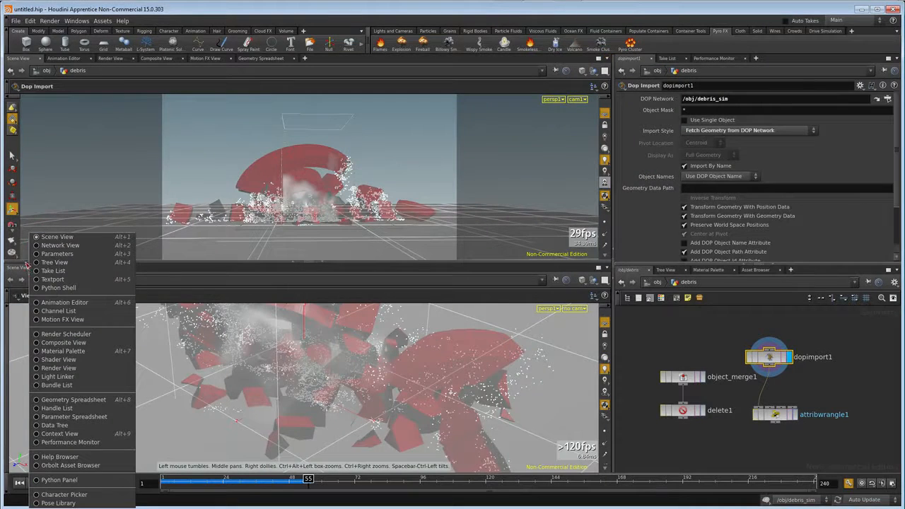
pyautogui.click(42, 400)
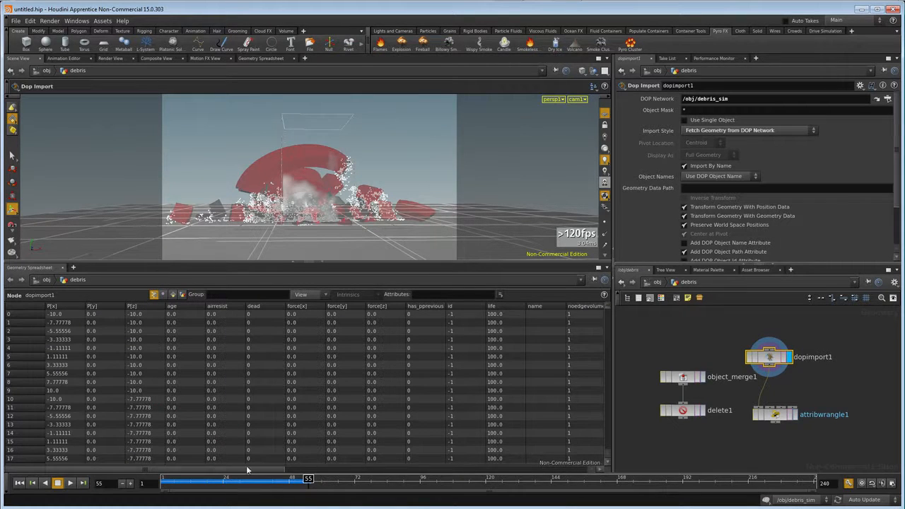
pyautogui.moveTo(239, 470)
pyautogui.mouseDown()
pyautogui.moveTo(360, 480)
pyautogui.moveTo(244, 470)
pyautogui.mouseUp()
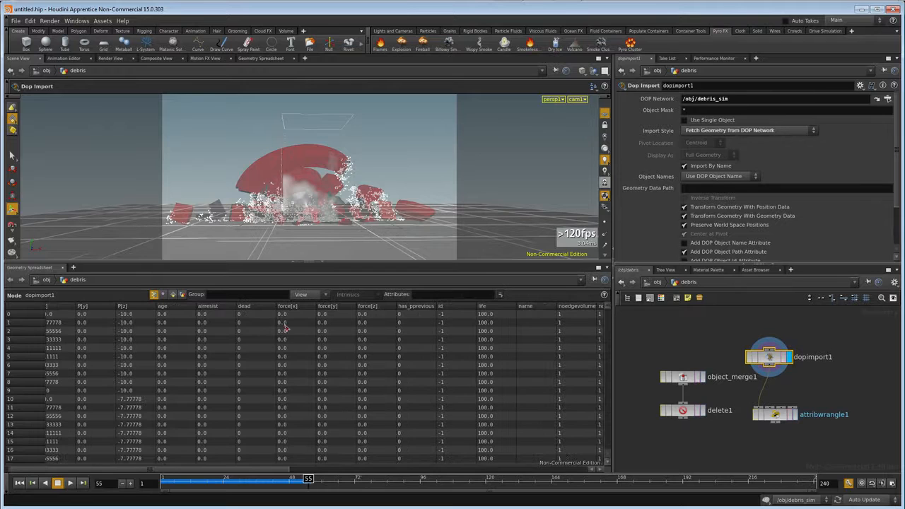
pyautogui.click(255, 306)
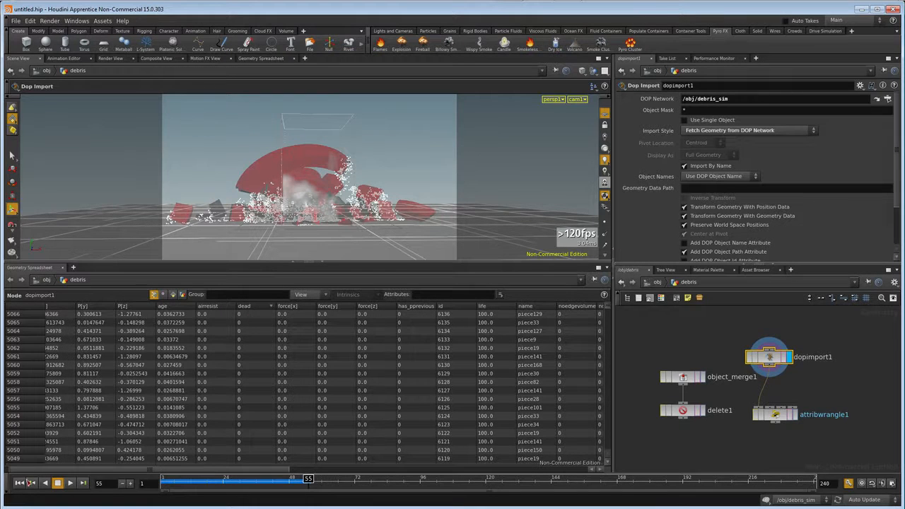
# Display the Attribute Wrangle's output, replay the simulation from the first frame to about frame 27, and inspect the wrangle's point attributes.
pyautogui.click(796, 415)
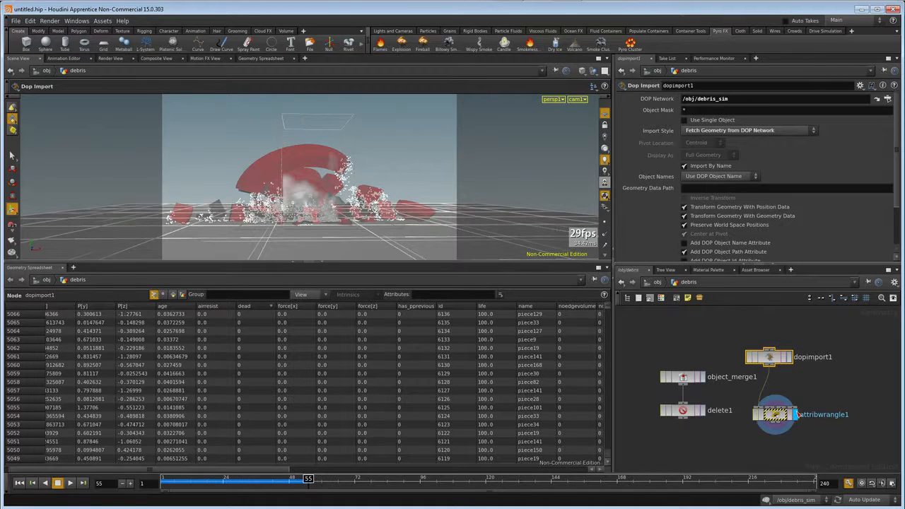
pyautogui.click(21, 484)
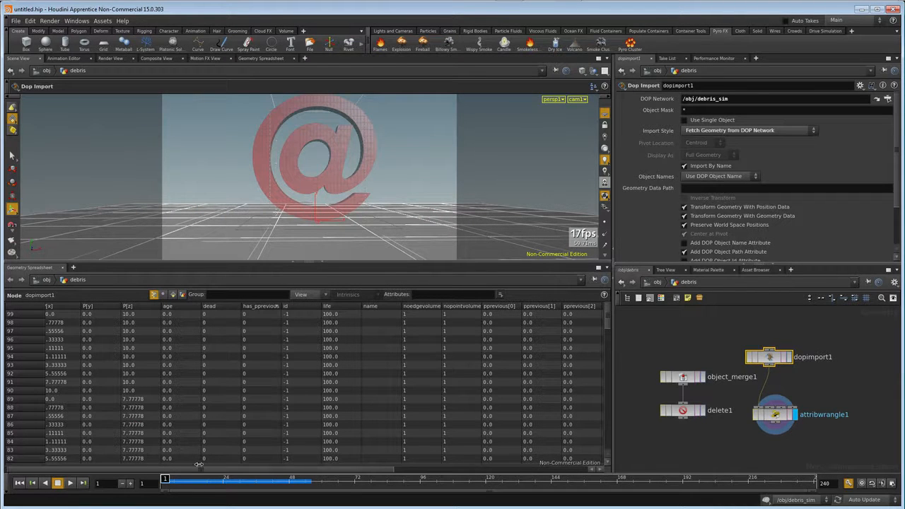
pyautogui.click(70, 484)
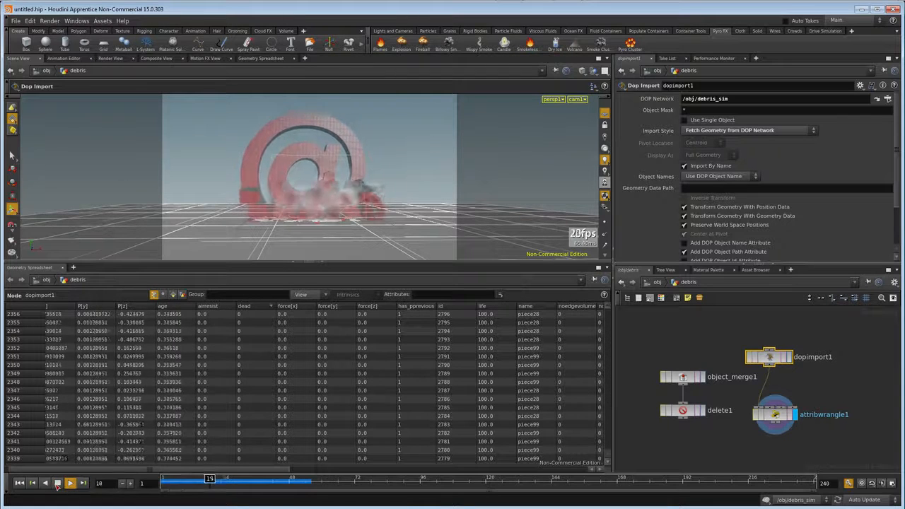
pyautogui.click(58, 484)
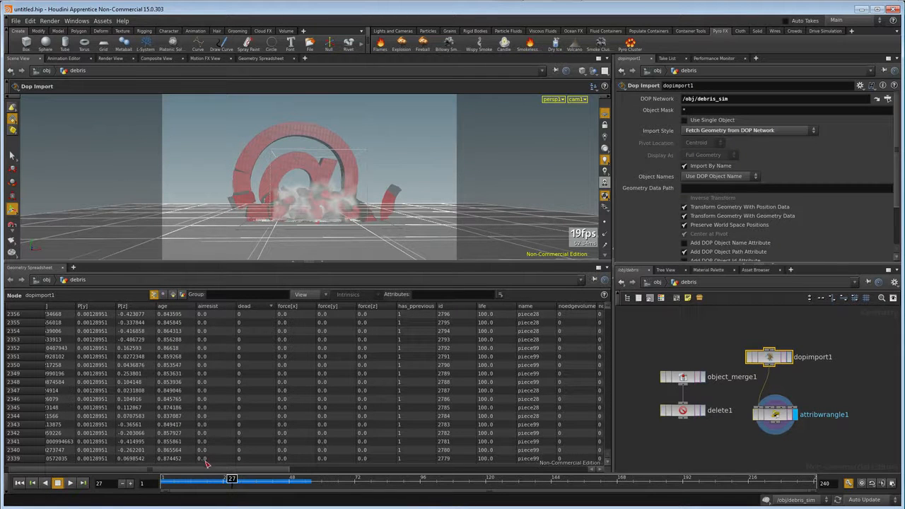
pyautogui.moveTo(211, 470); pyautogui.dragTo(216, 470)
pyautogui.click(777, 415)
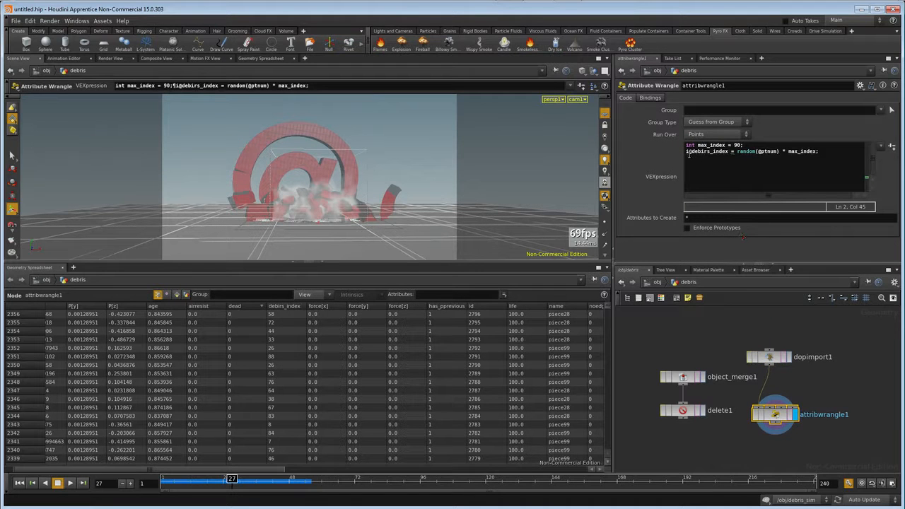
pyautogui.click(701, 153)
pyautogui.press('Right')
pyautogui.press('Right')
pyautogui.press('Right')
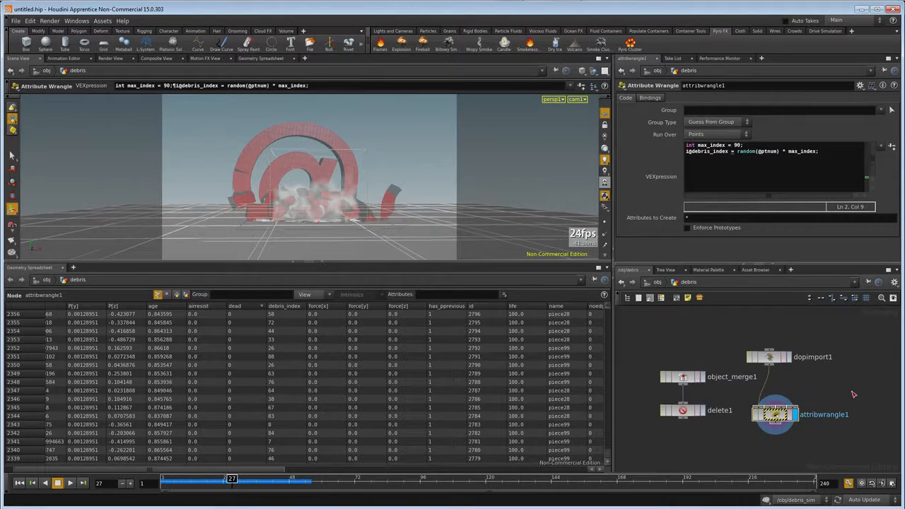
pyautogui.middleClick(776, 415)
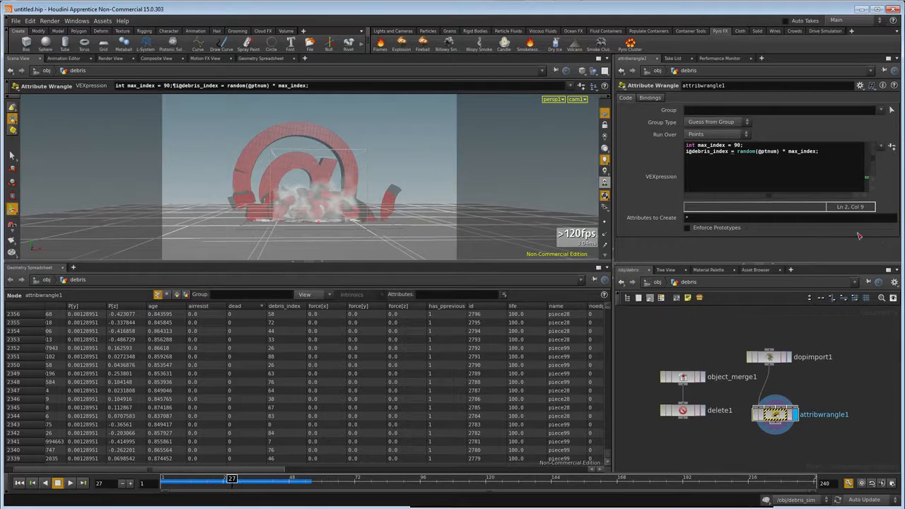
pyautogui.click(737, 151)
pyautogui.write('int(')
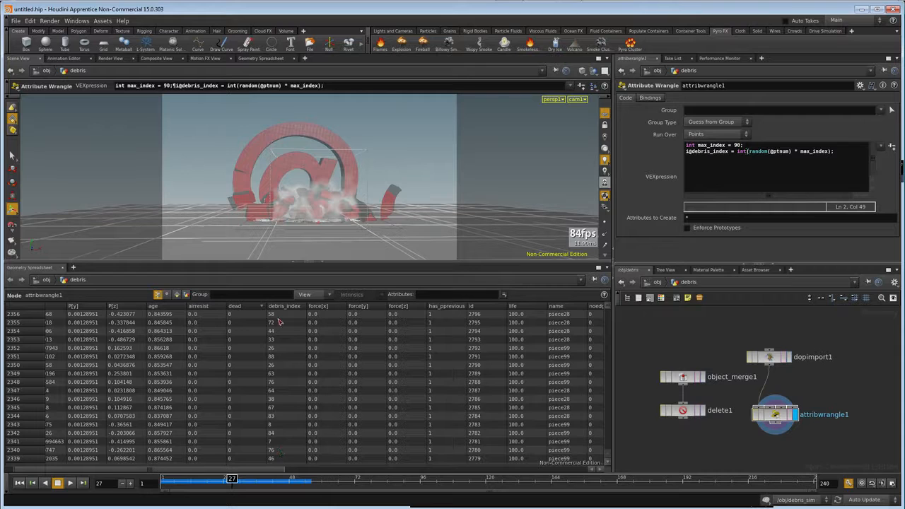
# Display the Delete node's output and set its Group to piece0.
pyautogui.click(683, 412)
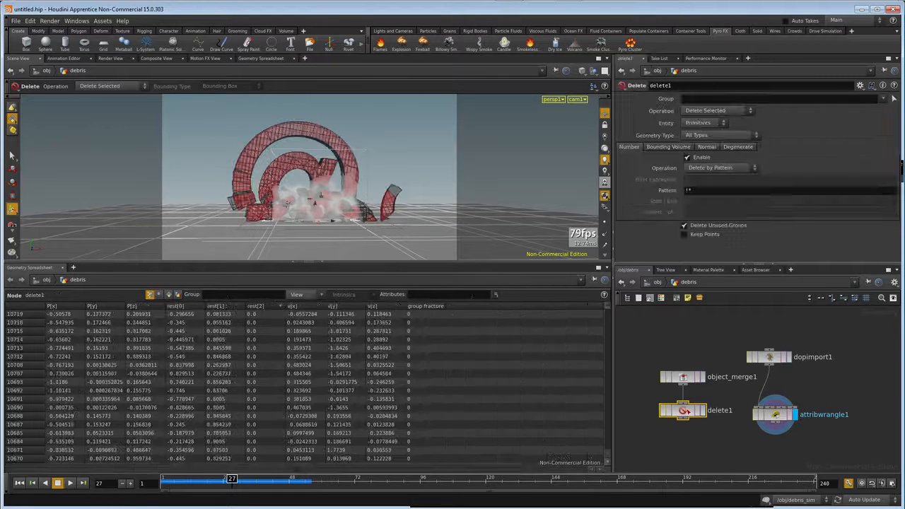
pyautogui.click(704, 412)
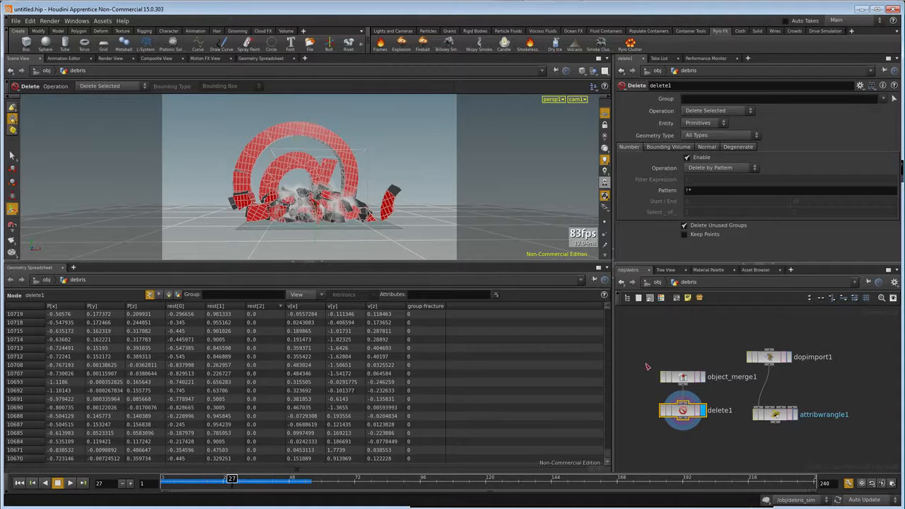
pyautogui.click(692, 100)
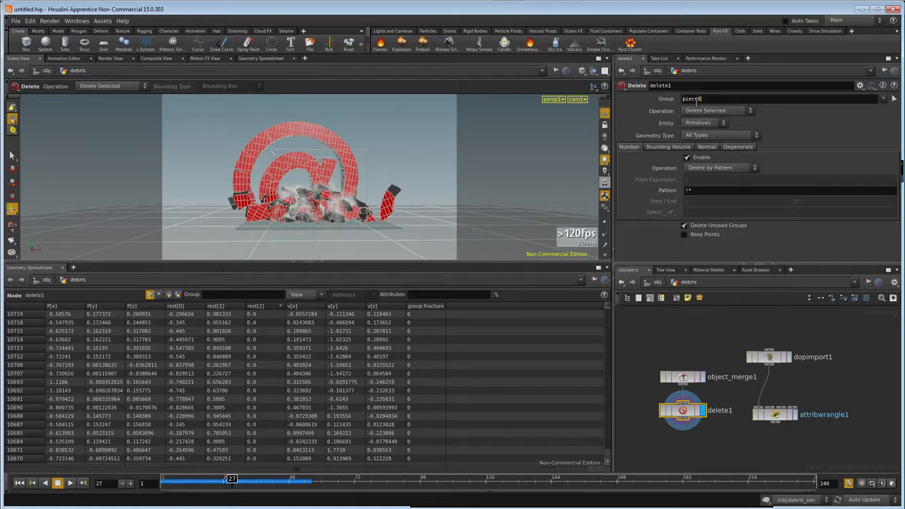
pyautogui.press('Return')
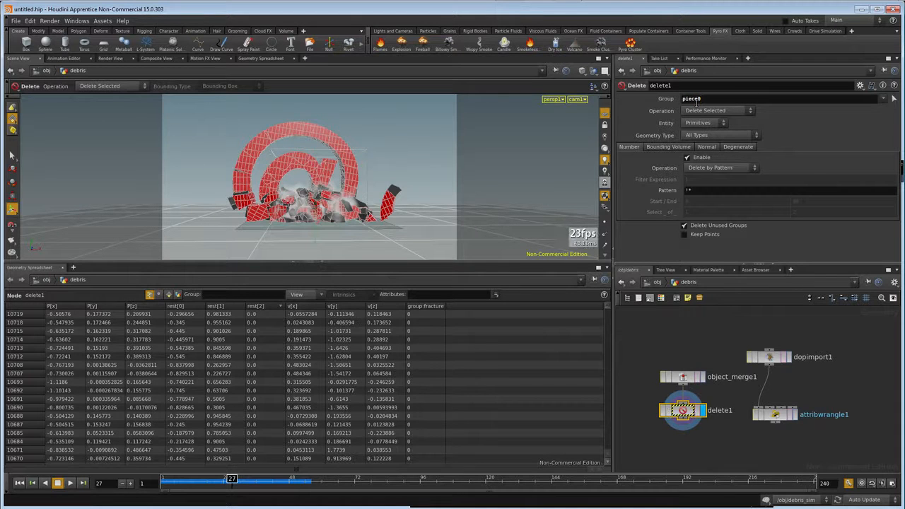
# Check the Delete node's available groups, and in font_object1's network set the Voronoi Fracture node's Piece Group Prefix to piece.
pyautogui.middleClick(684, 412)
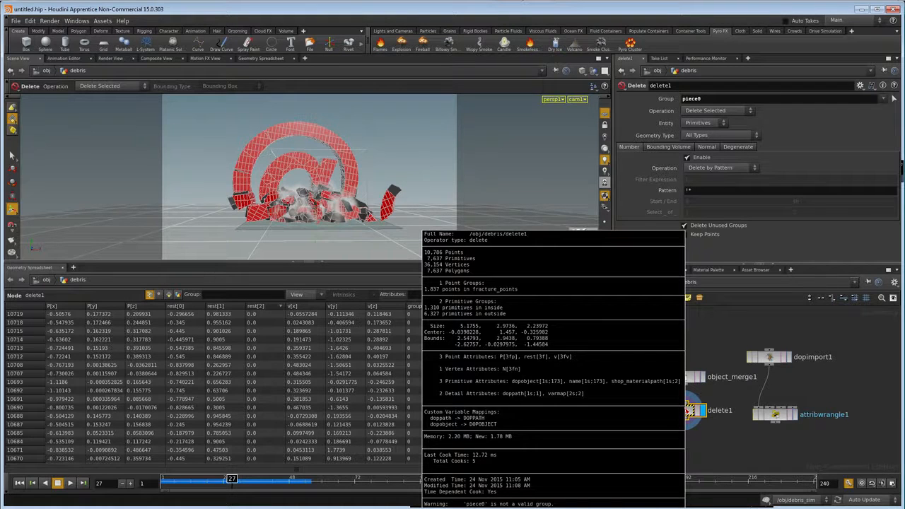
pyautogui.click(683, 376)
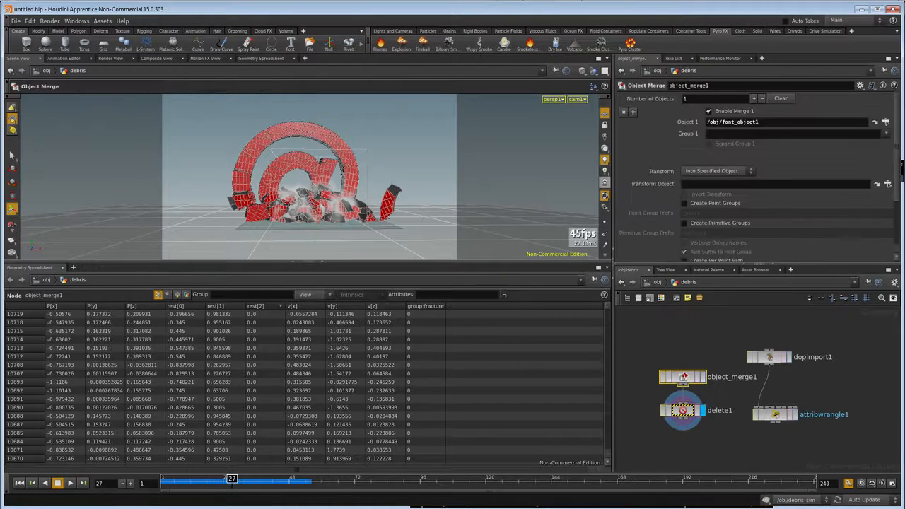
pyautogui.click(657, 282)
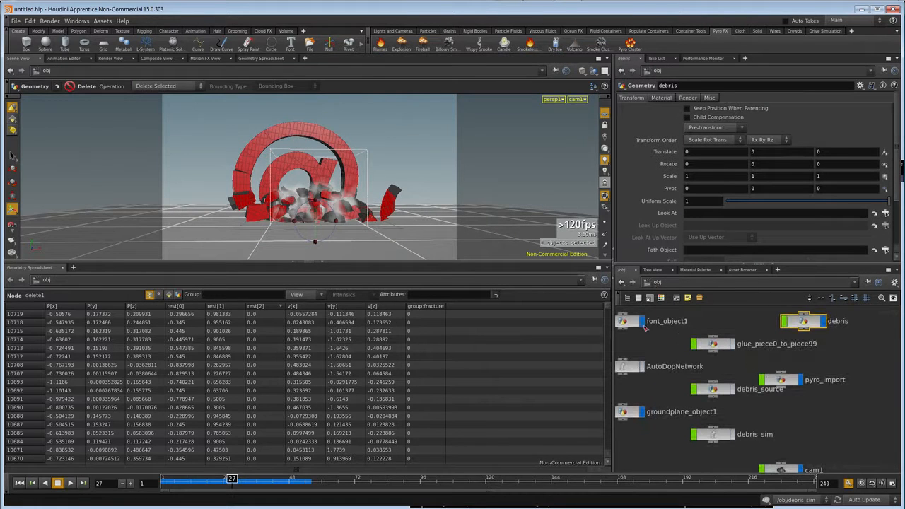
pyautogui.moveTo(662, 430); pyautogui.dragTo(671, 416, button='middle')
pyautogui.middleClick(735, 312)
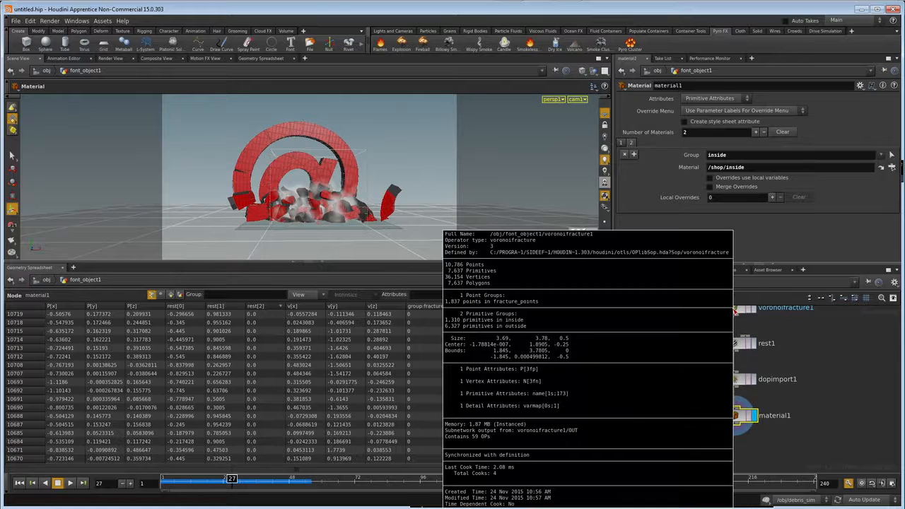
pyautogui.moveTo(802, 338); pyautogui.dragTo(792, 375, button='middle')
pyautogui.click(723, 344)
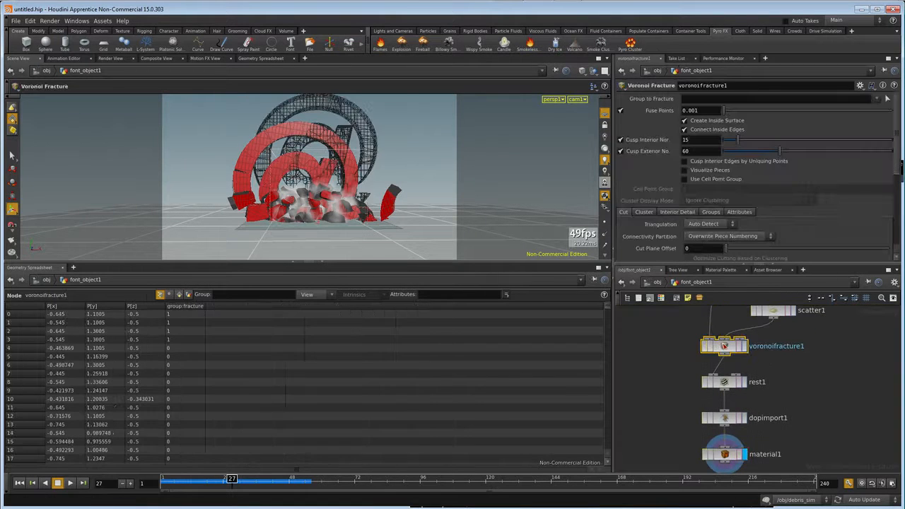
pyautogui.click(710, 212)
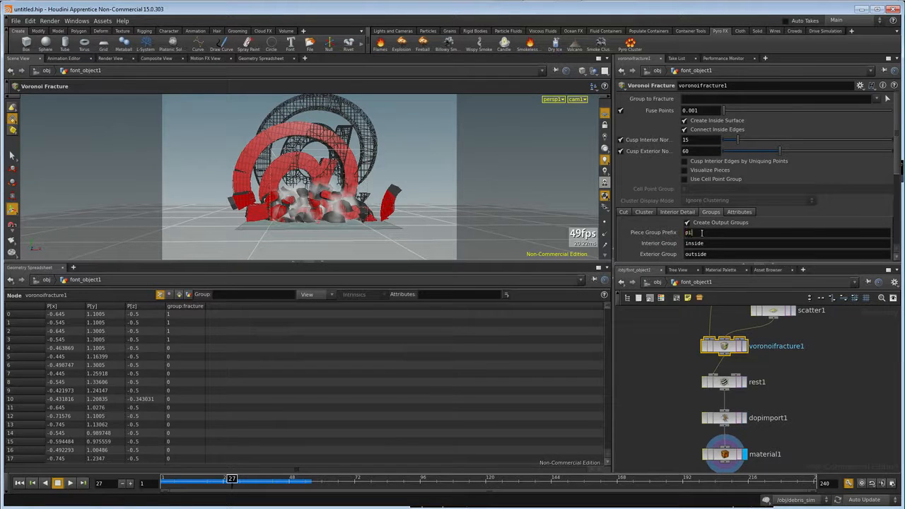
# Return to the object level and replay the simulation from the first frame to about frame 7.
pyautogui.click(645, 282)
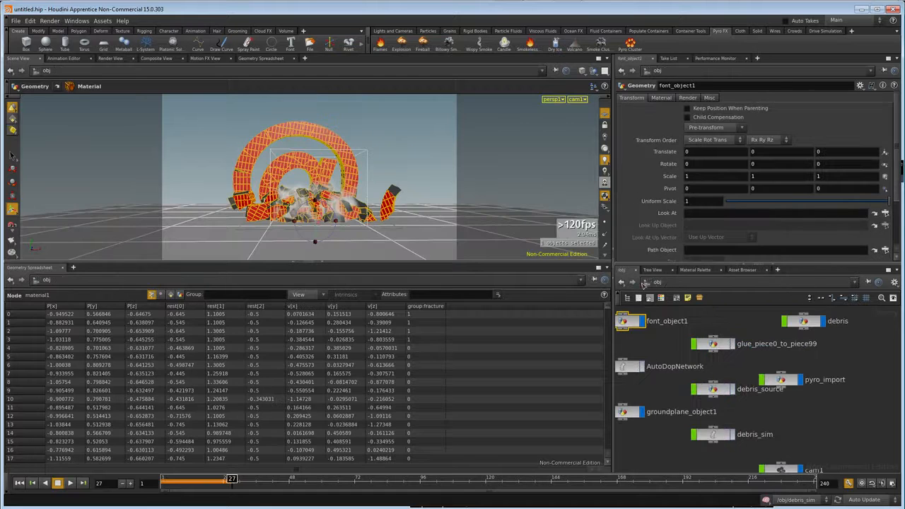
pyautogui.click(19, 483)
pyautogui.click(70, 484)
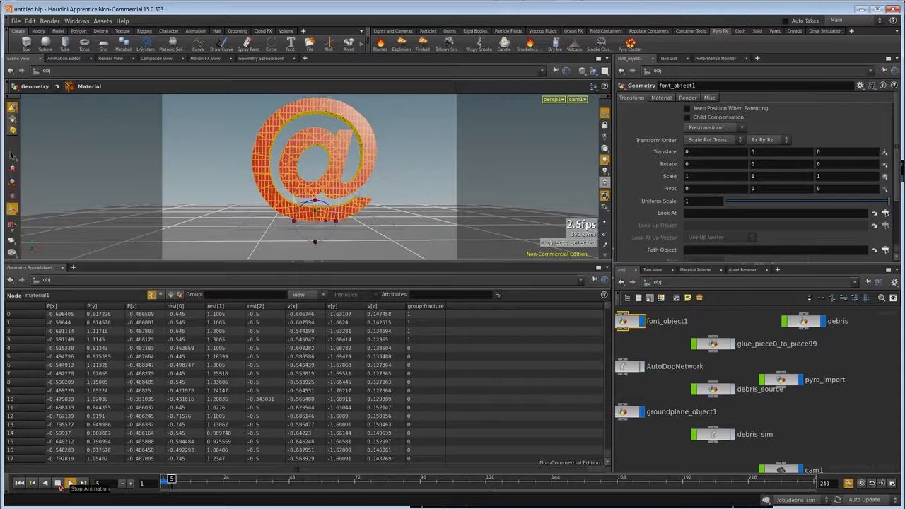
# In the debris network, set the Delete node's operation to Delete Non-Selected.
pyautogui.doubleClick(804, 321)
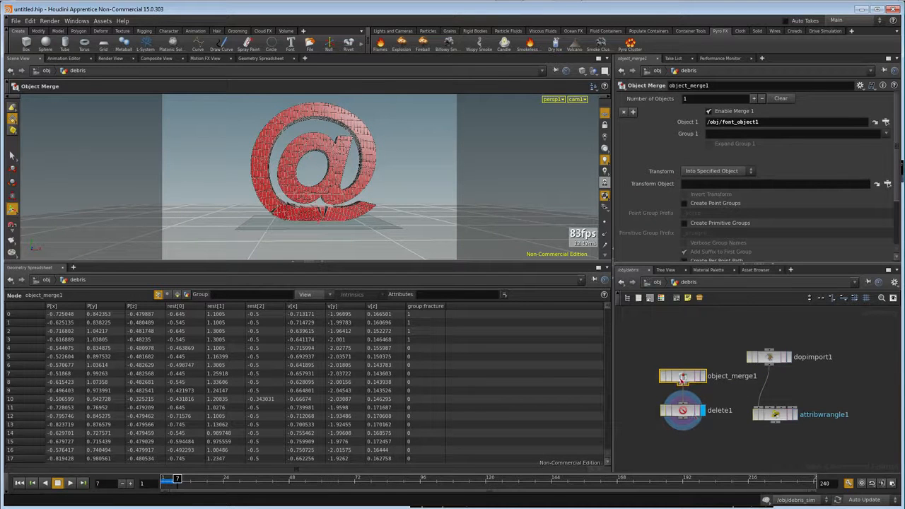
pyautogui.click(683, 410)
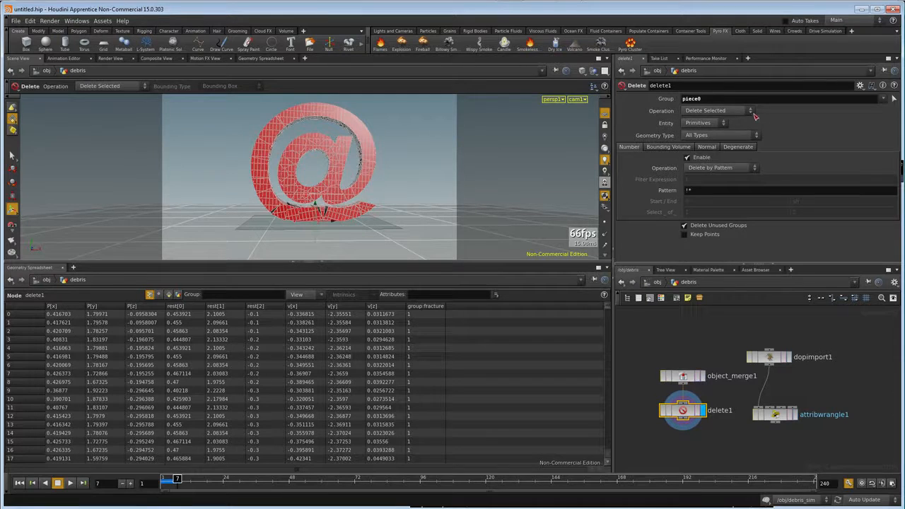
pyautogui.click(716, 111)
pyautogui.click(714, 125)
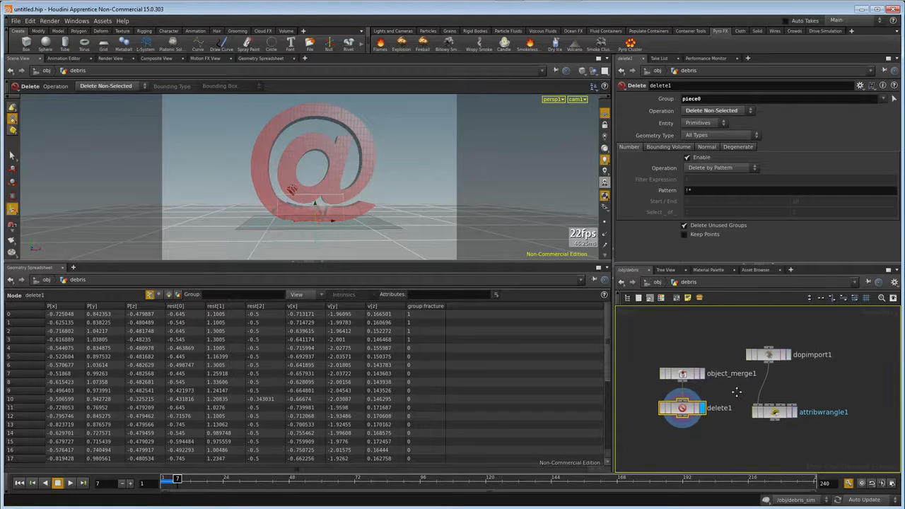
# Add a Copy node below the Delete and Attribute Wrangle nodes.
pyautogui.moveTo(735, 400); pyautogui.dragTo(737, 365, button='middle')
pyautogui.press('Tab')
pyautogui.write('copy')
pyautogui.press('Return')
pyautogui.click(741, 429)
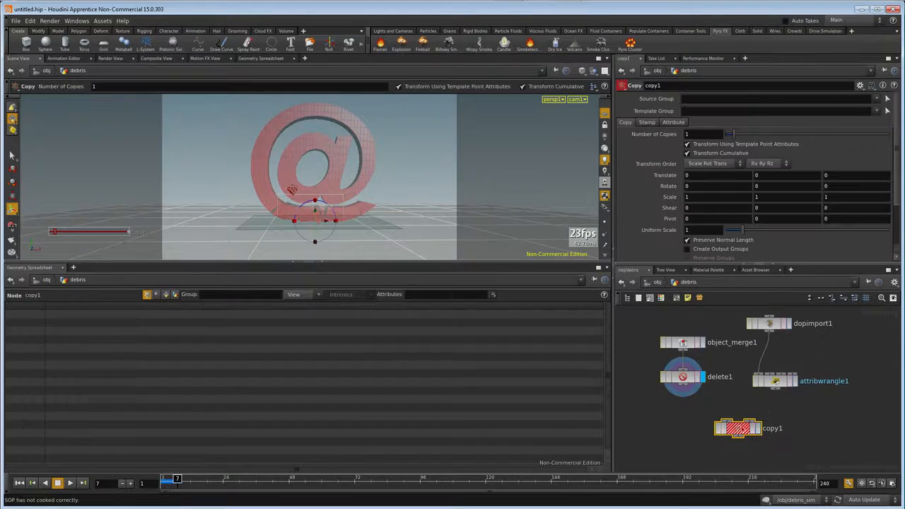
# Wire the Attribute Wrangle into the Copy node's second input, insert a Transform between Delete and Copy, and display the Copy node.
pyautogui.moveTo(776, 389); pyautogui.dragTo(755, 419)
pyautogui.press('Tab')
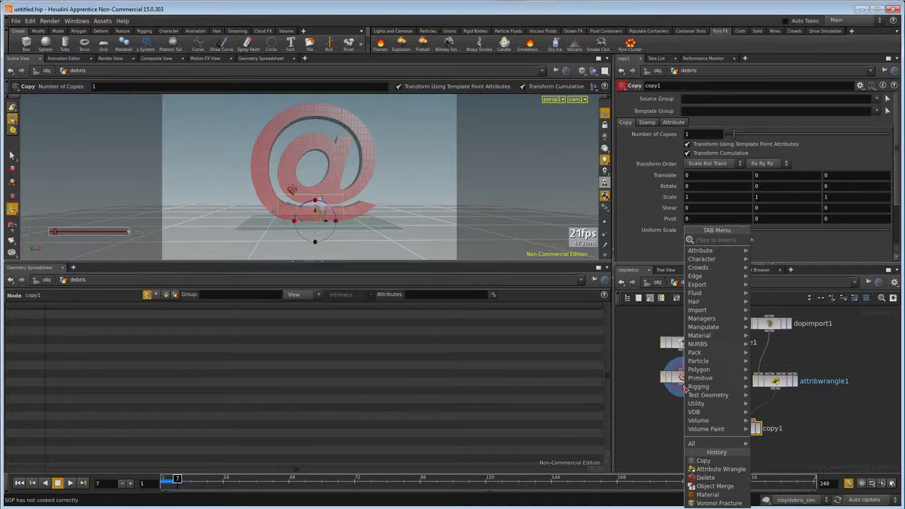
pyautogui.write('trans')
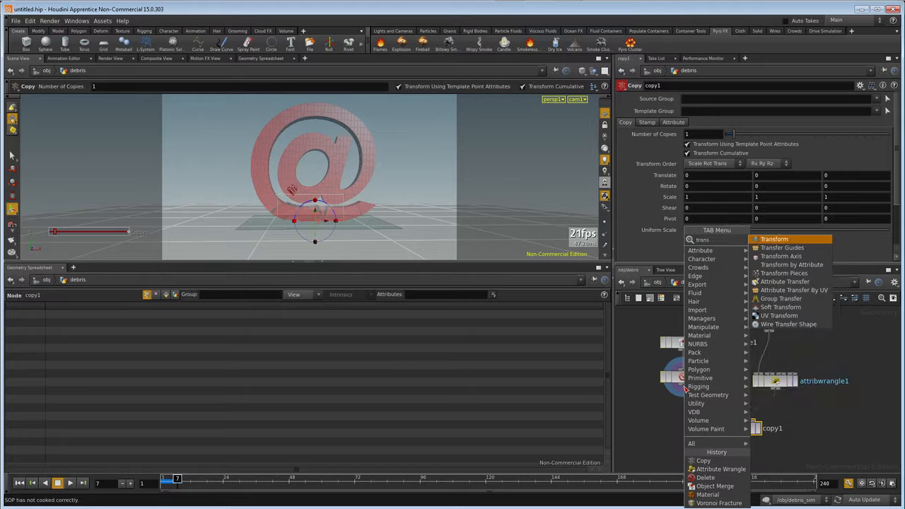
pyautogui.press('Return')
pyautogui.click(683, 398)
pyautogui.click(683, 408)
pyautogui.click(727, 422)
pyautogui.moveTo(739, 430); pyautogui.dragTo(738, 442)
pyautogui.click(756, 439)
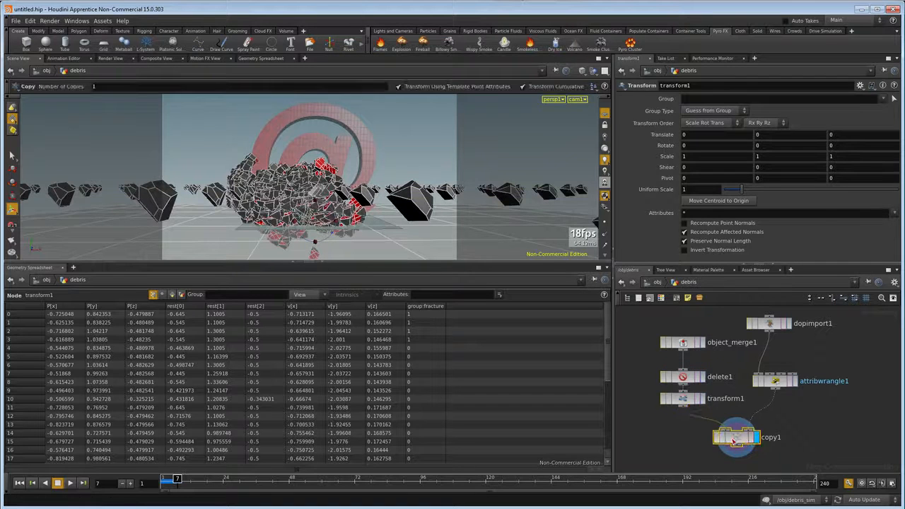
# Enable Stamp Inputs on the Copy node and set its Attribute Stamps to debris_index.
pyautogui.click(735, 438)
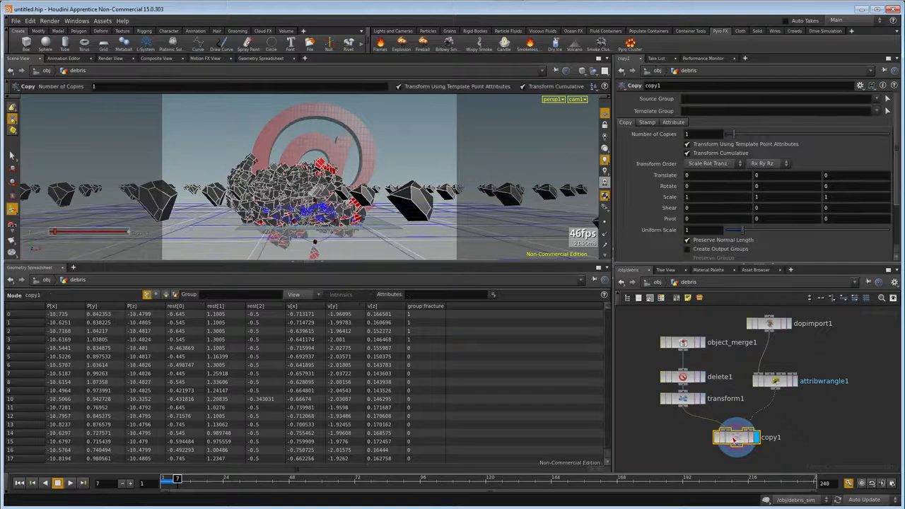
pyautogui.click(648, 124)
pyautogui.click(687, 133)
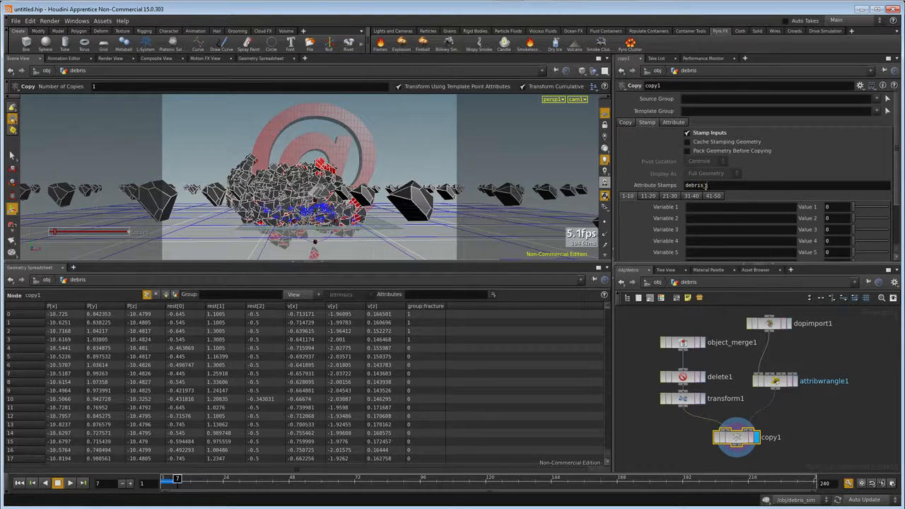
pyautogui.press('Return')
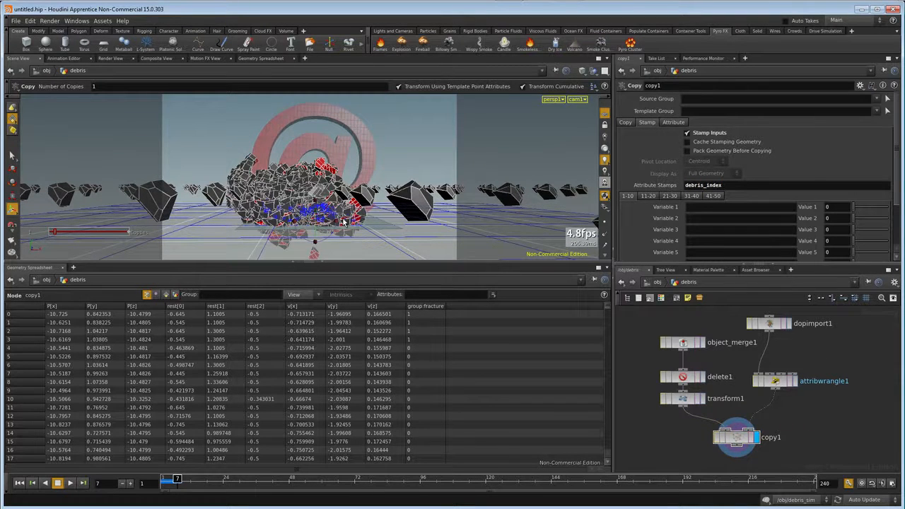
# Enlarge the viewport and set the Delete node's Group to piece`stamp("../copy1","debris_index",0)`.
pyautogui.moveTo(456, 262); pyautogui.dragTo(456, 440)
pyautogui.keyDown('alt'); pyautogui.moveTo(299, 211); pyautogui.dragTo(315, 221); pyautogui.keyUp('alt')
pyautogui.scroll(-10, 315, 222)
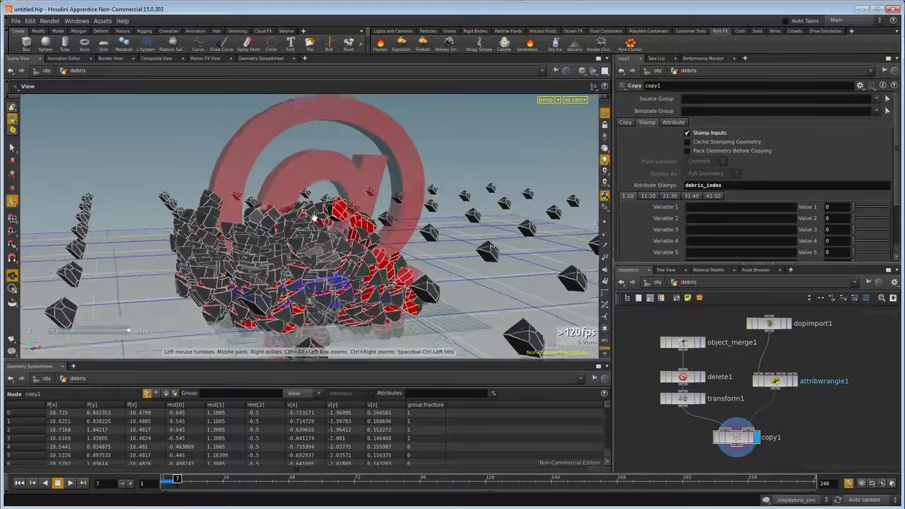
pyautogui.moveTo(320, 221)
pyautogui.keyDown('alt'); pyautogui.mouseDown()
pyautogui.moveTo(349, 239)
pyautogui.moveTo(337, 227)
pyautogui.mouseUp(); pyautogui.keyUp('alt')
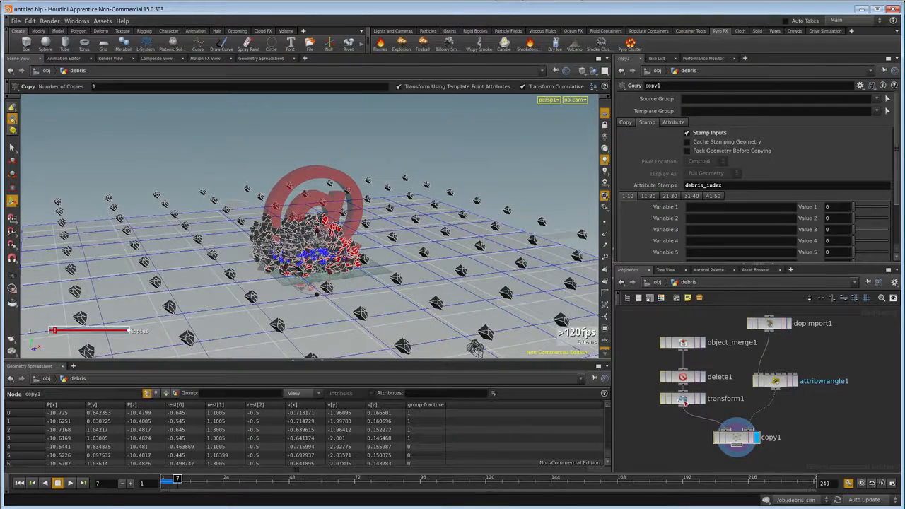
pyautogui.click(683, 399)
pyautogui.click(682, 377)
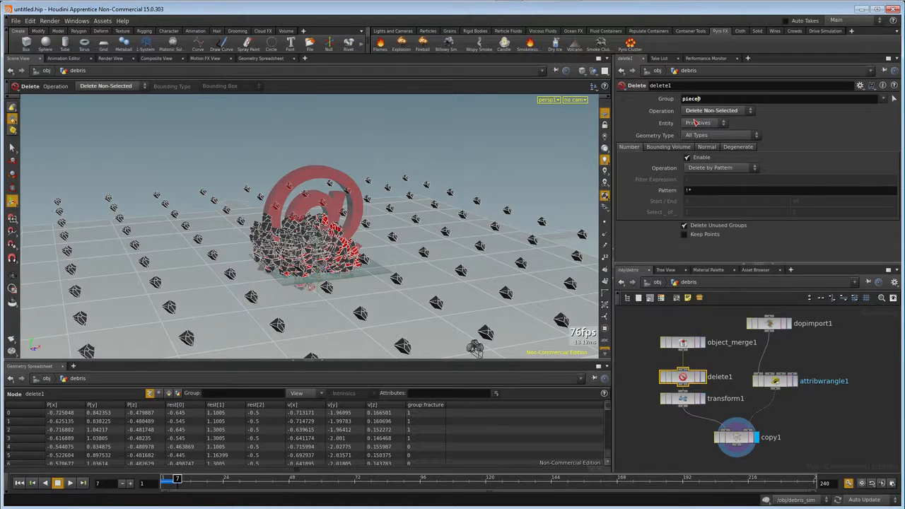
pyautogui.write('piece`stamp(')
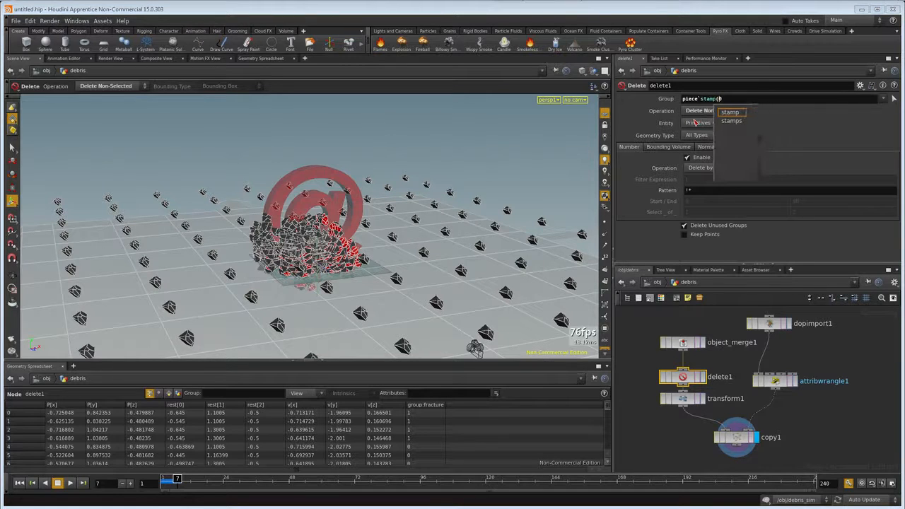
pyautogui.write('"../copy1","debris_index",0')
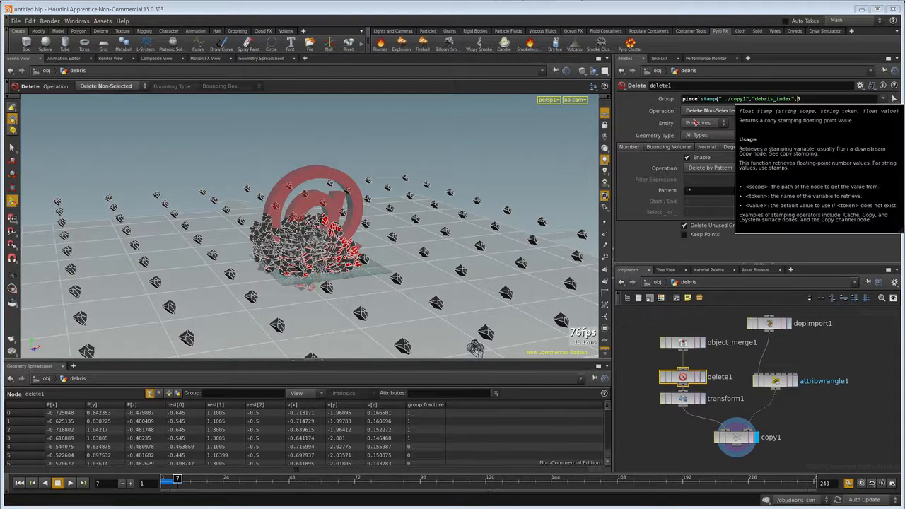
pyautogui.write(')`')
pyautogui.press('Return')
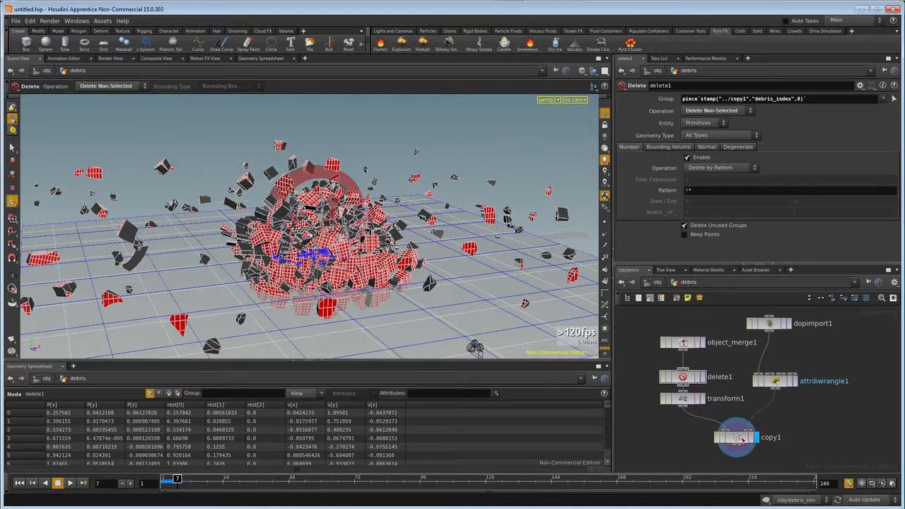
# Shrink the copied pieces with the Transform node, trying a Uniform Scale of 0.2 and settling on 0.07.
pyautogui.click(683, 399)
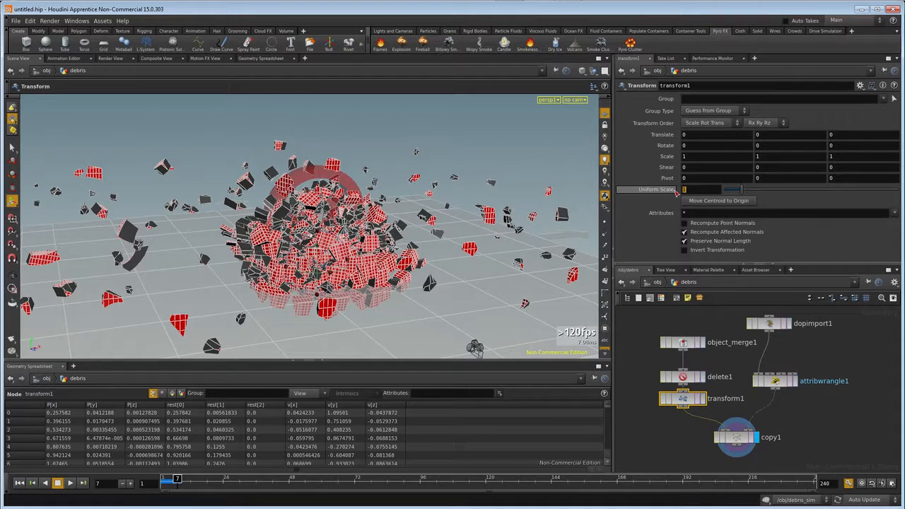
pyautogui.write('0.2')
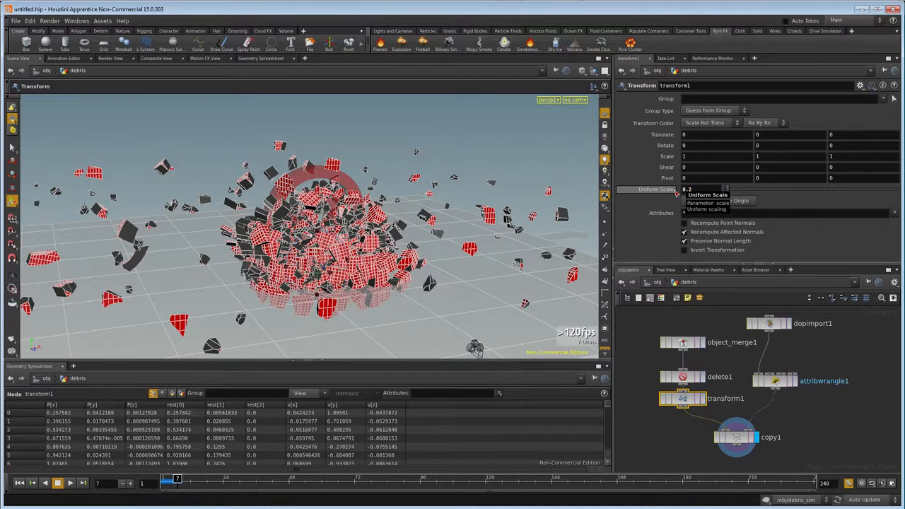
pyautogui.press('Return')
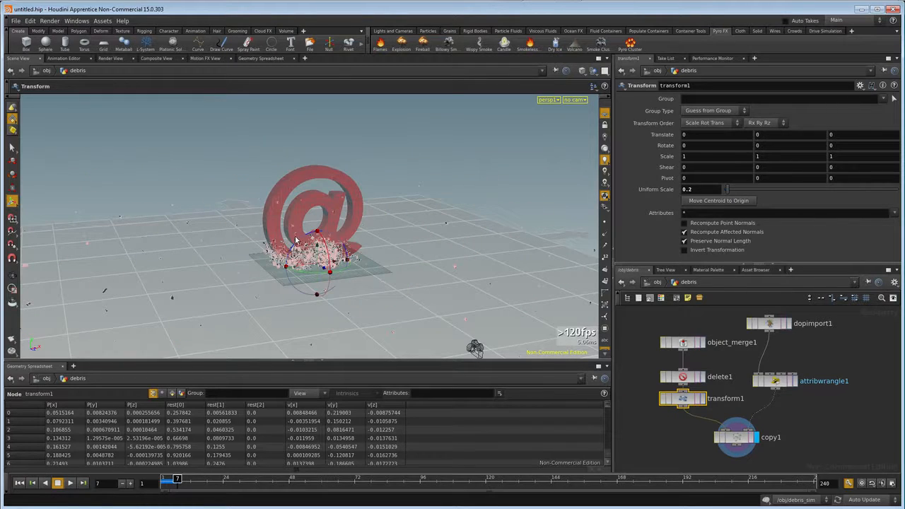
pyautogui.scroll(8, 302, 250)
pyautogui.keyDown('alt'); pyautogui.moveTo(327, 290); pyautogui.dragTo(298, 255); pyautogui.keyUp('alt')
pyautogui.scroll(4, 306, 268)
pyautogui.press('Return')
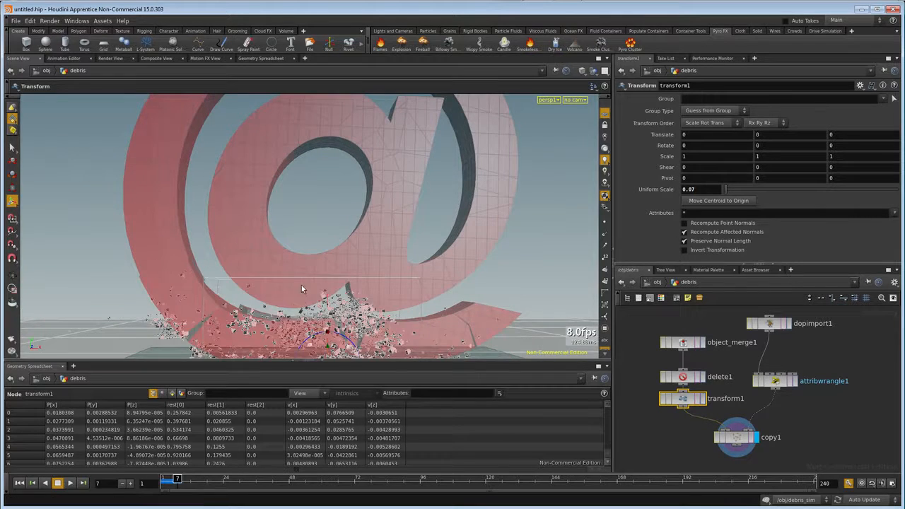
pyautogui.scroll(-2, 329, 294)
pyautogui.press('Return')
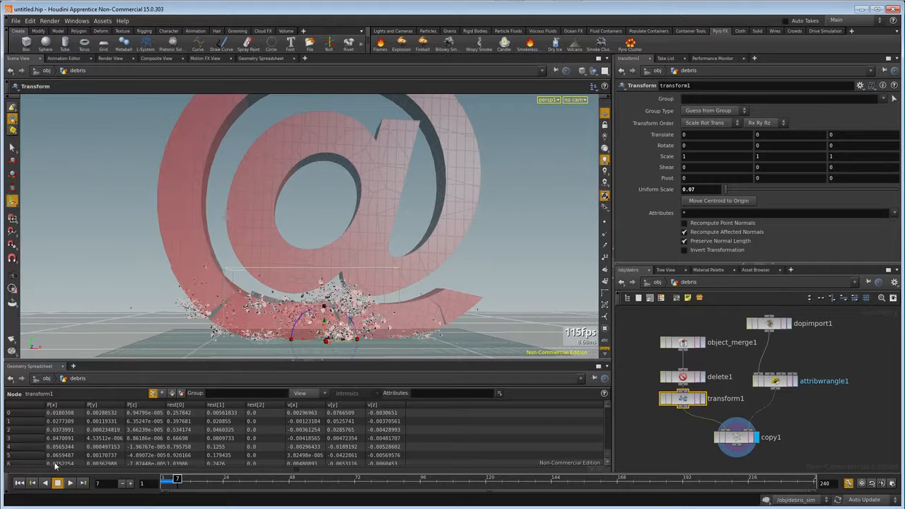
# Replay the simulation from the first frame and stop it at about frame 10.
pyautogui.click(21, 484)
pyautogui.click(70, 483)
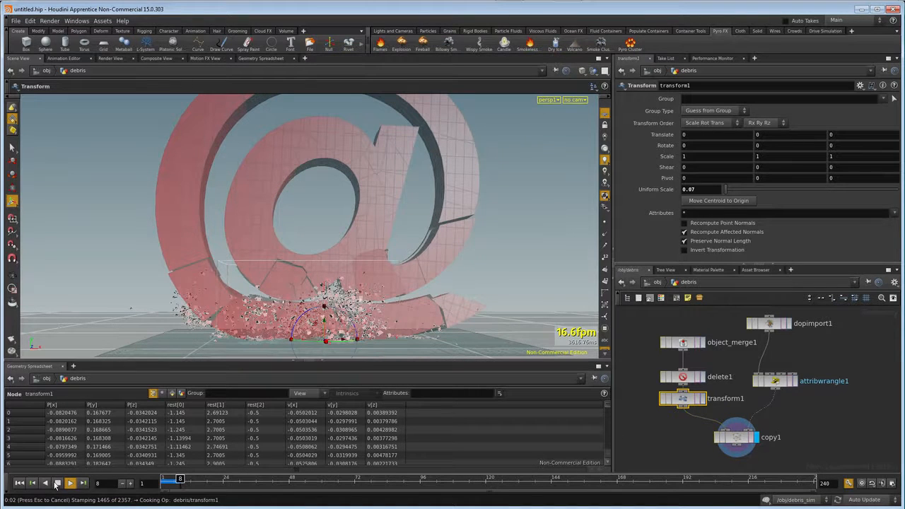
pyautogui.click(59, 485)
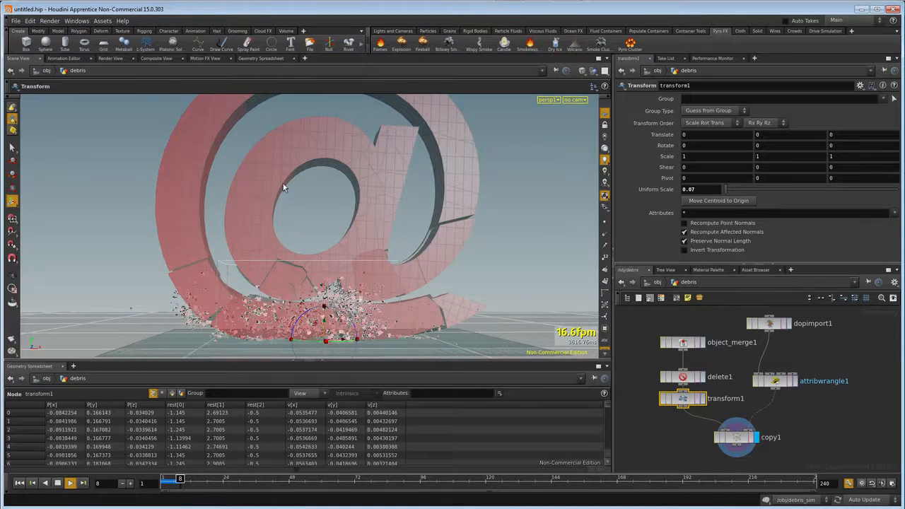
# Render frame 10 through cam1 in the render view, with the render focus on the debris.
pyautogui.click(110, 58)
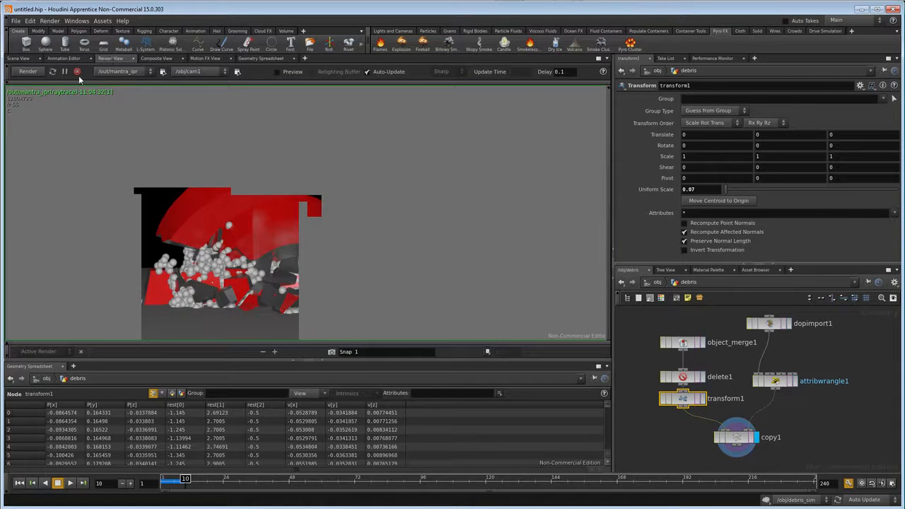
pyautogui.click(27, 72)
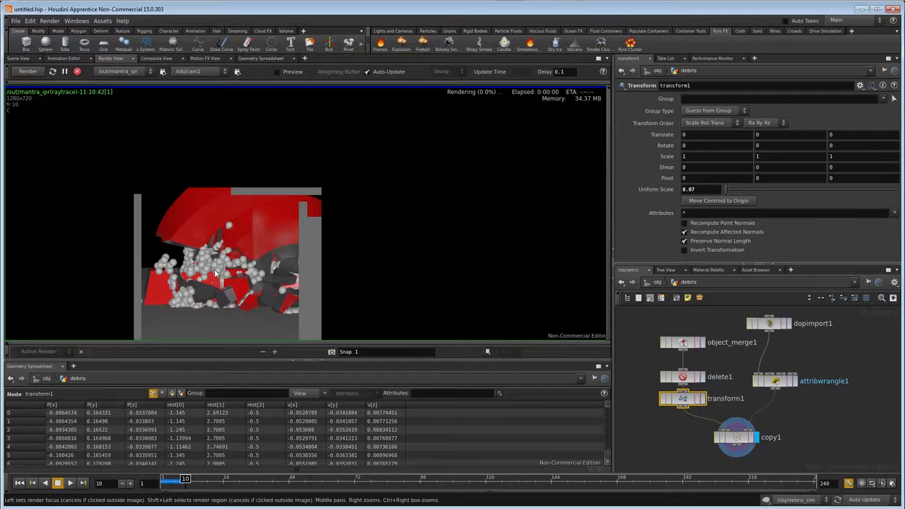
pyautogui.click(221, 271)
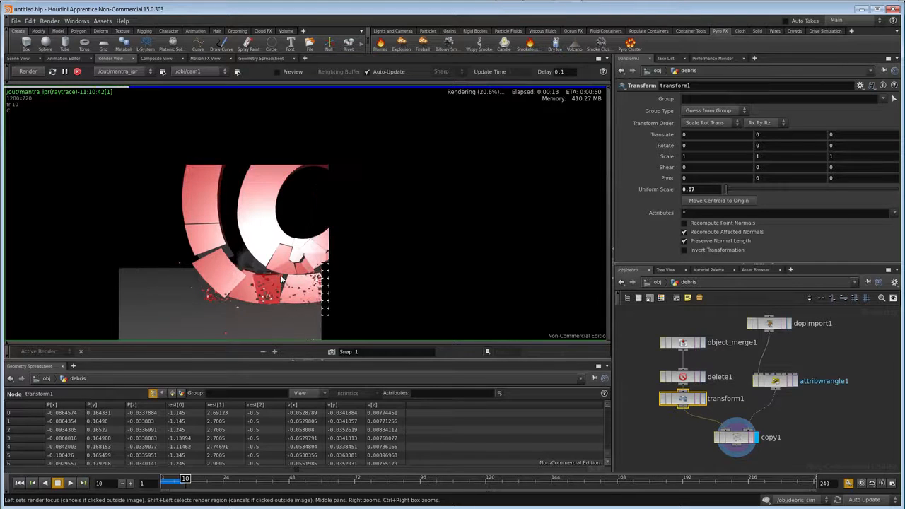
# Return to the scene view, play to about frame 13, and display dopimport1 before resuming playback.
pyautogui.click(22, 58)
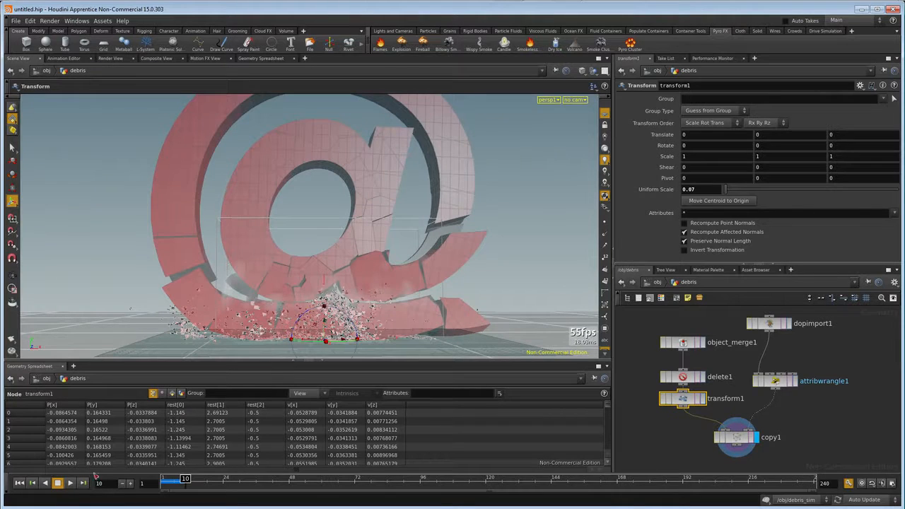
pyautogui.click(71, 483)
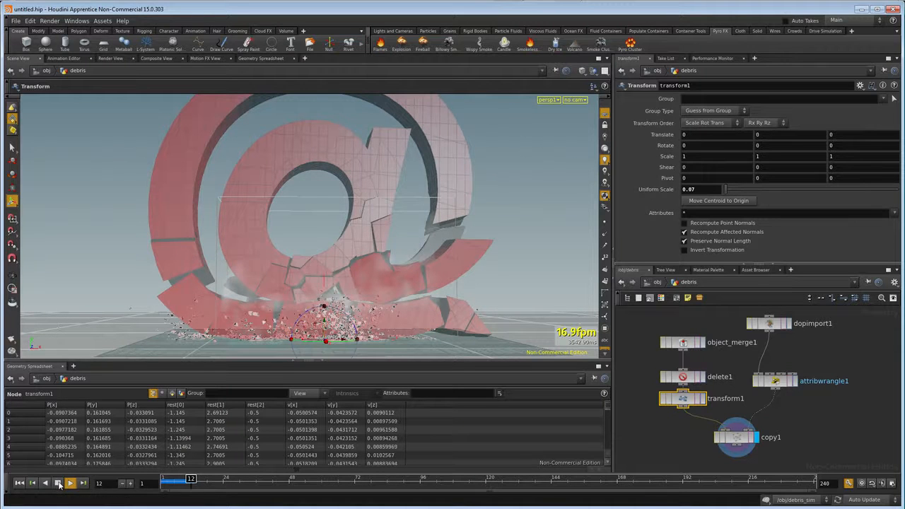
pyautogui.click(789, 324)
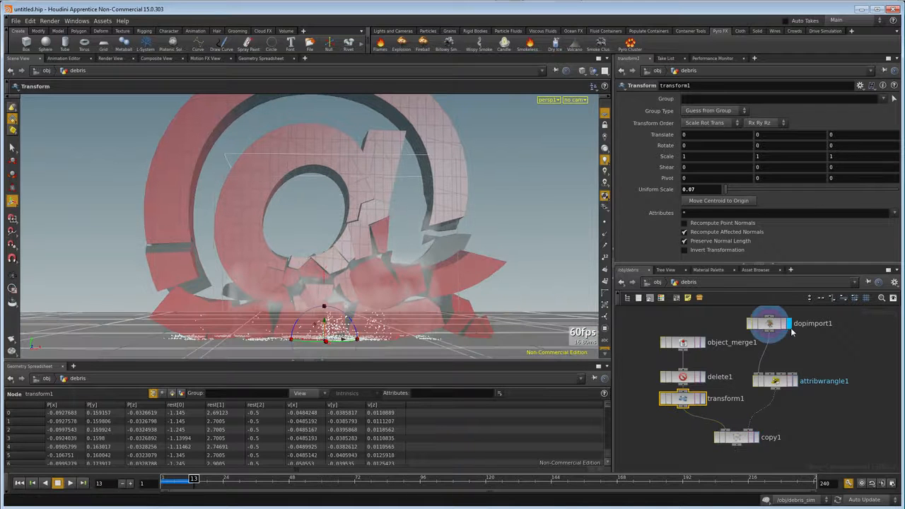
pyautogui.click(69, 483)
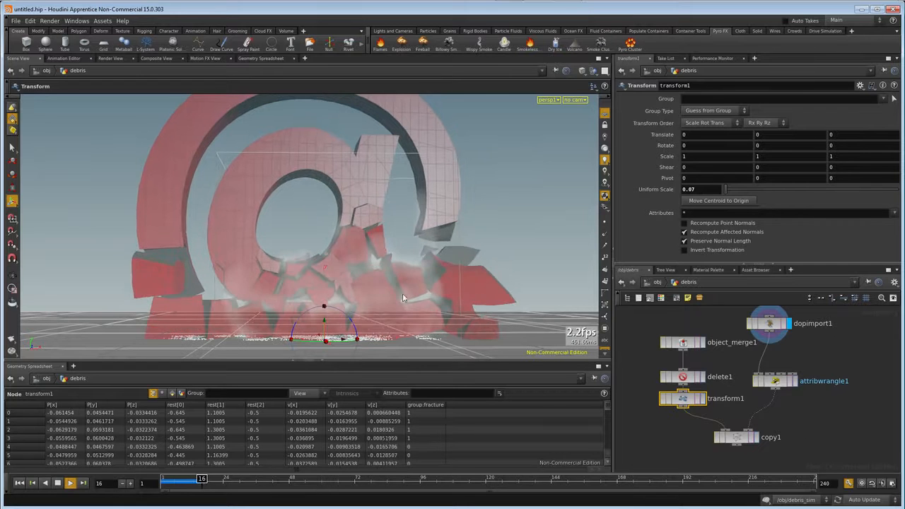
# Close the Geometry Spreadsheet pane and set the timeline's end frame to 96.
pyautogui.click(607, 365)
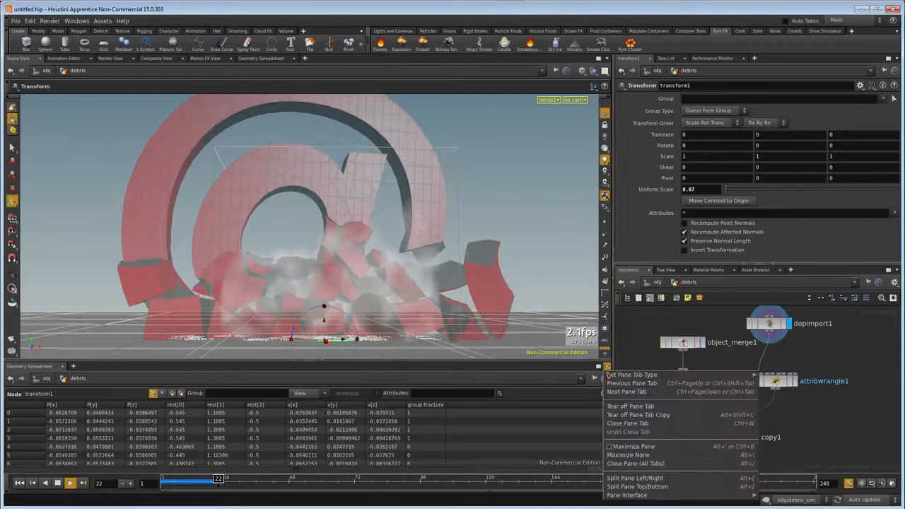
pyautogui.click(620, 464)
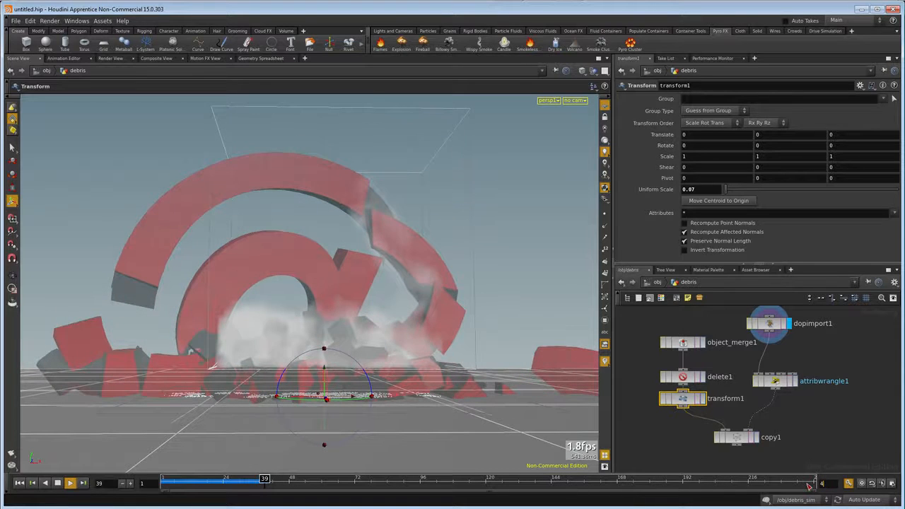
pyautogui.write('46')
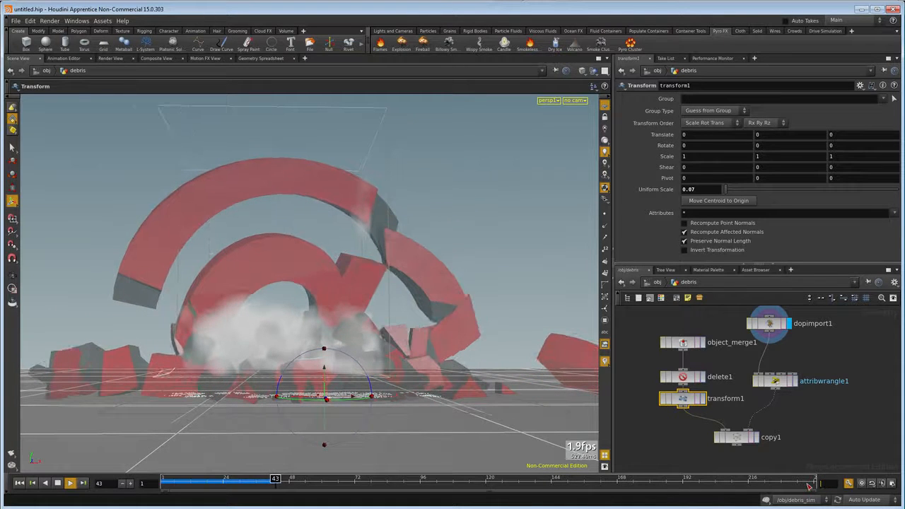
pyautogui.press('Return')
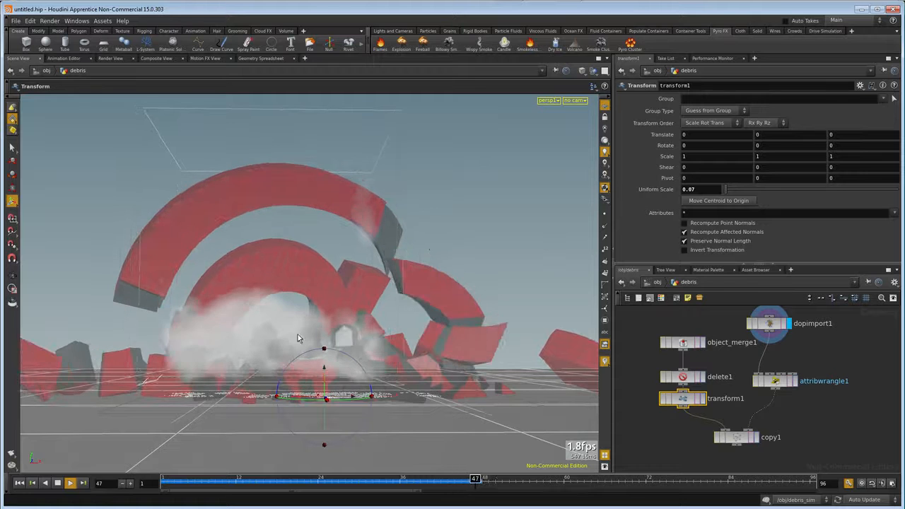
# Examine the looping collapse with its smoke and debris points from a farther, higher viewpoint.
pyautogui.scroll(-4, 284, 329)
pyautogui.keyDown('alt'); pyautogui.moveTo(301, 339); pyautogui.dragTo(312, 360); pyautogui.keyUp('alt')
pyautogui.press('Return')
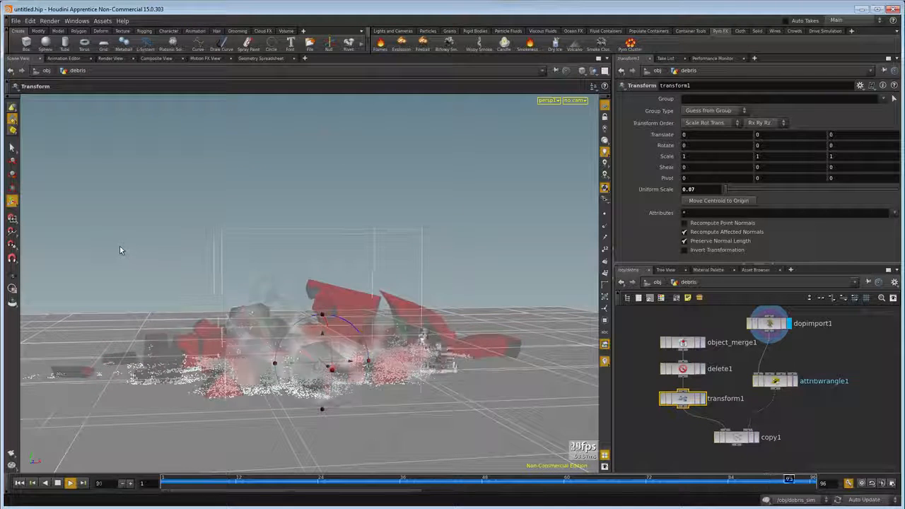
pyautogui.hotkey('alt', 'Tab')
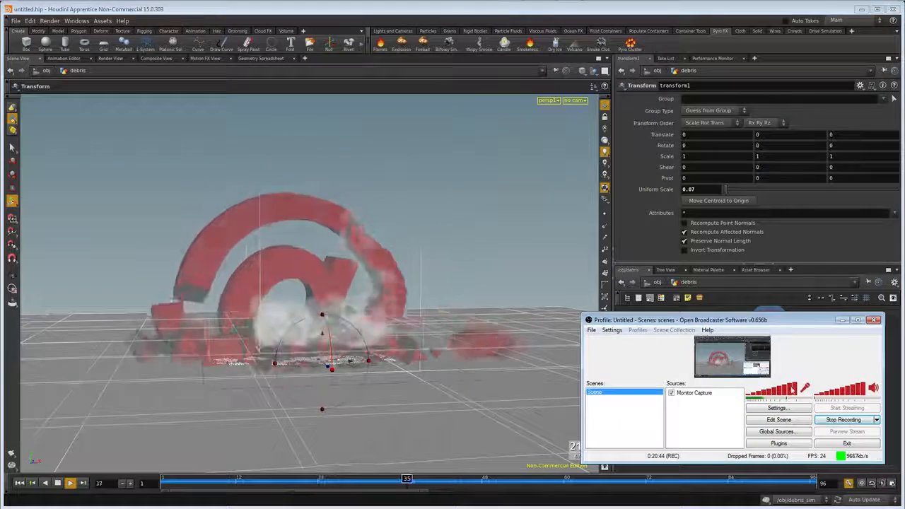